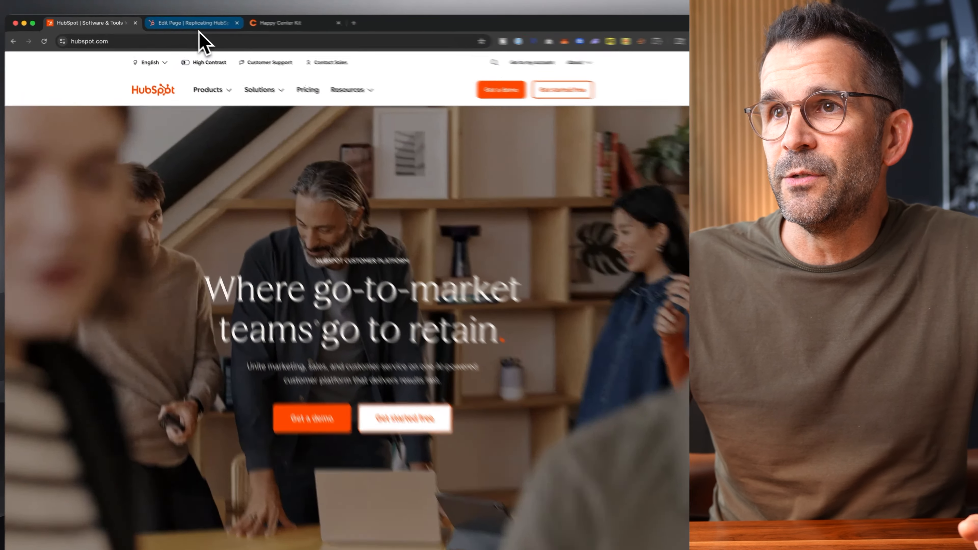
# - Switch to the page editor and open the Hero Area module's section background style settings
pyautogui.click(191, 24)
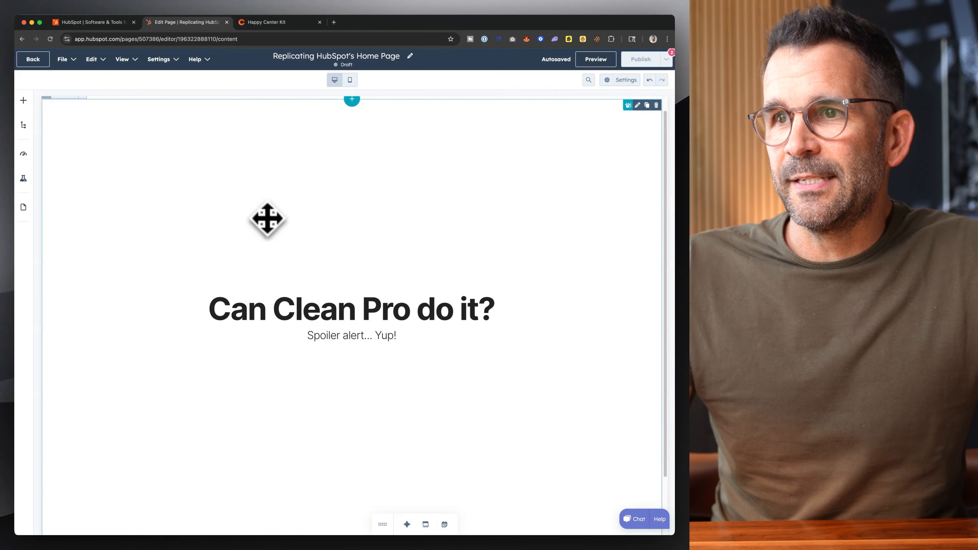
pyautogui.click(342, 267)
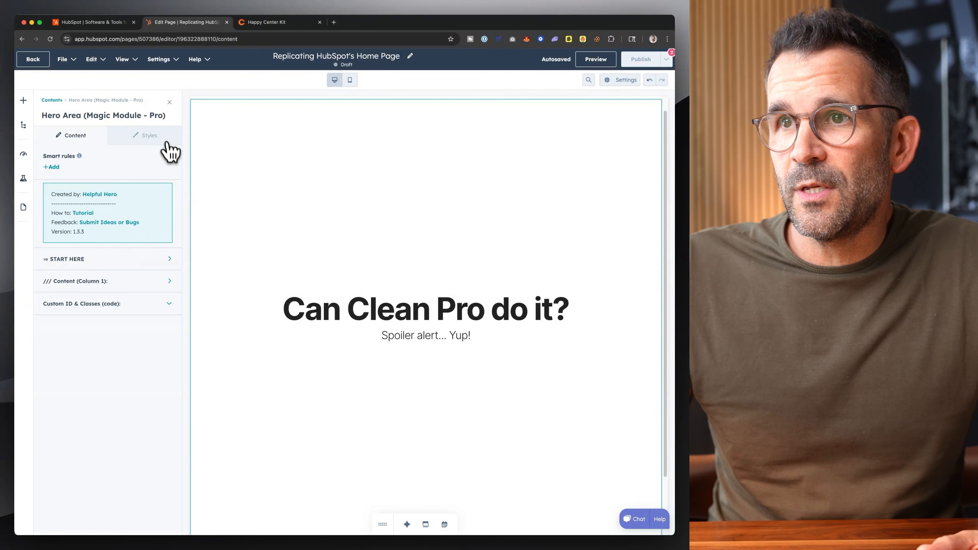
pyautogui.click(161, 139)
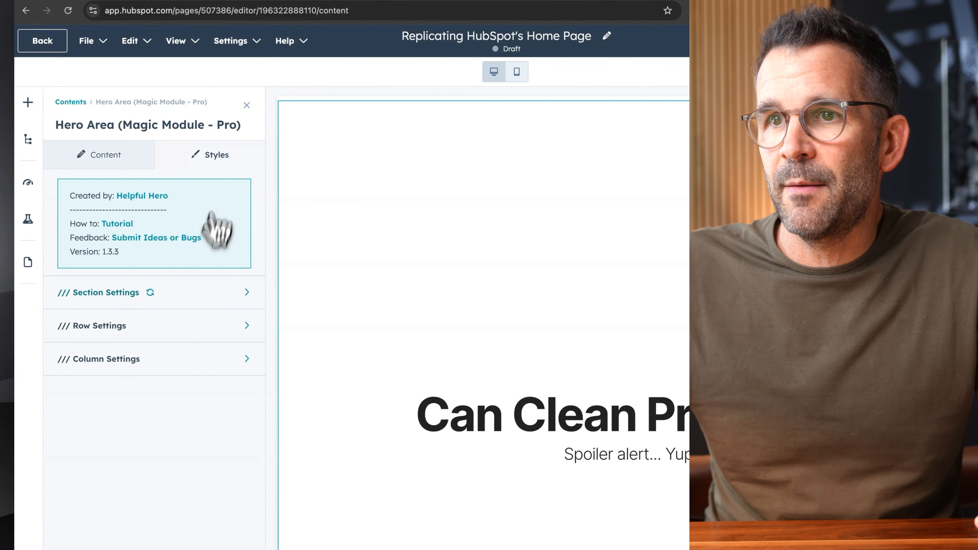
pyautogui.click(197, 293)
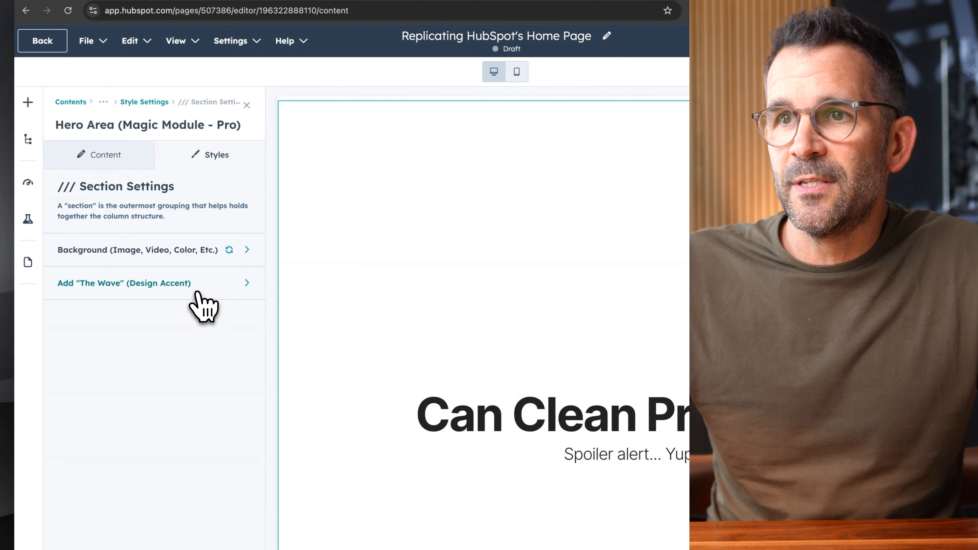
pyautogui.click(247, 262)
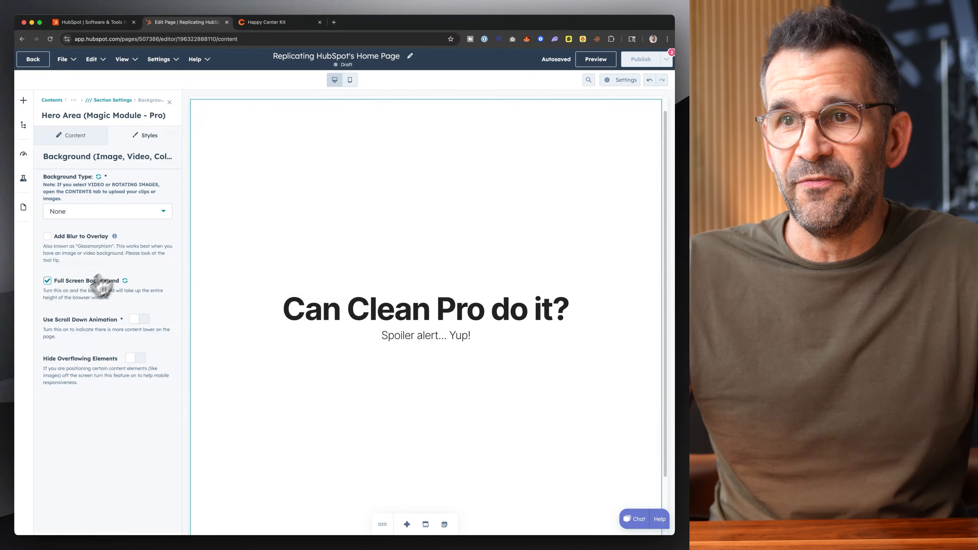
# - Turn the hero's Full Screen Background off and on again, applying the change each time
pyautogui.click(46, 282)
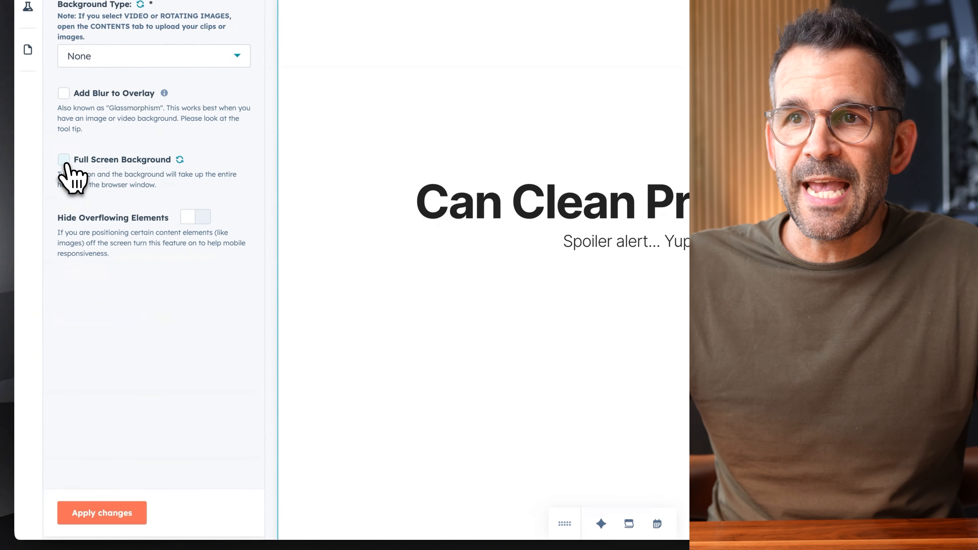
pyautogui.click(99, 516)
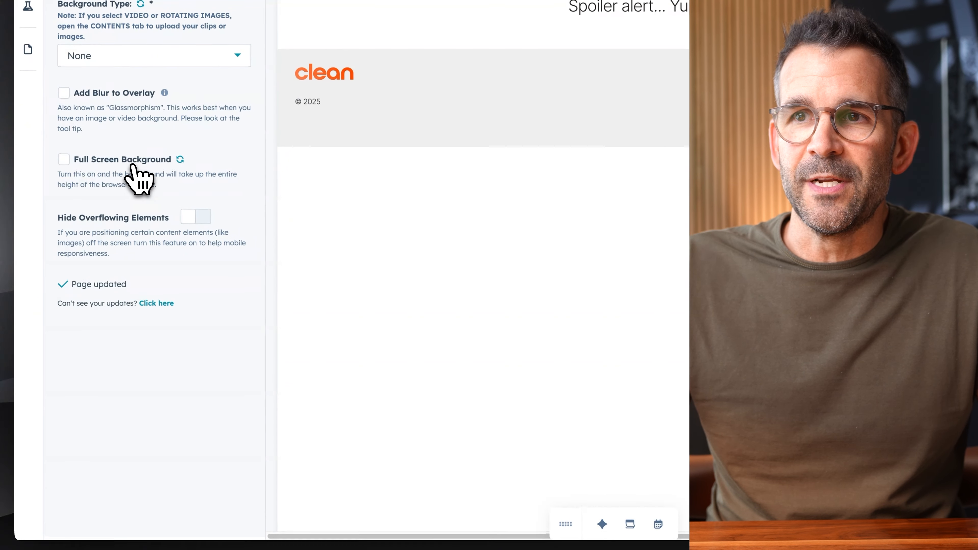
pyautogui.click(62, 162)
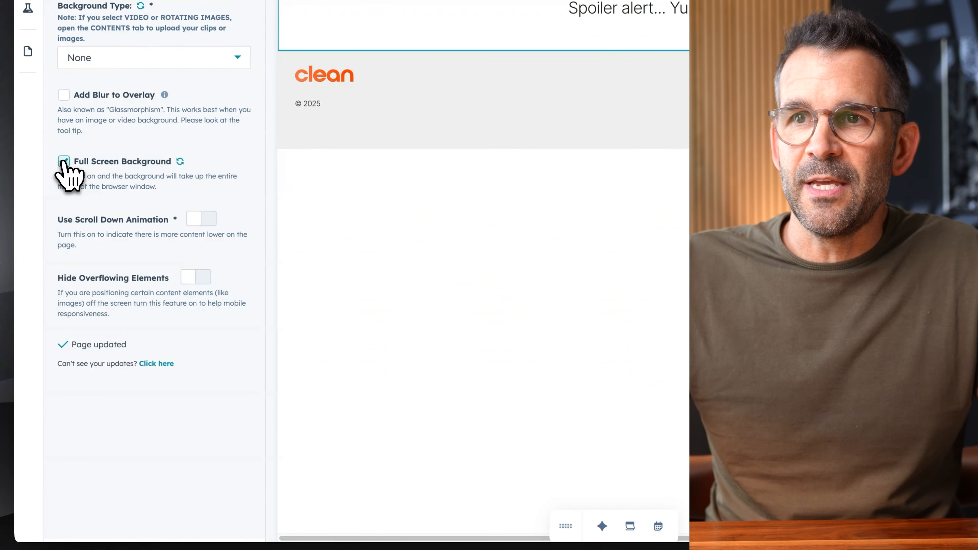
pyautogui.click(110, 515)
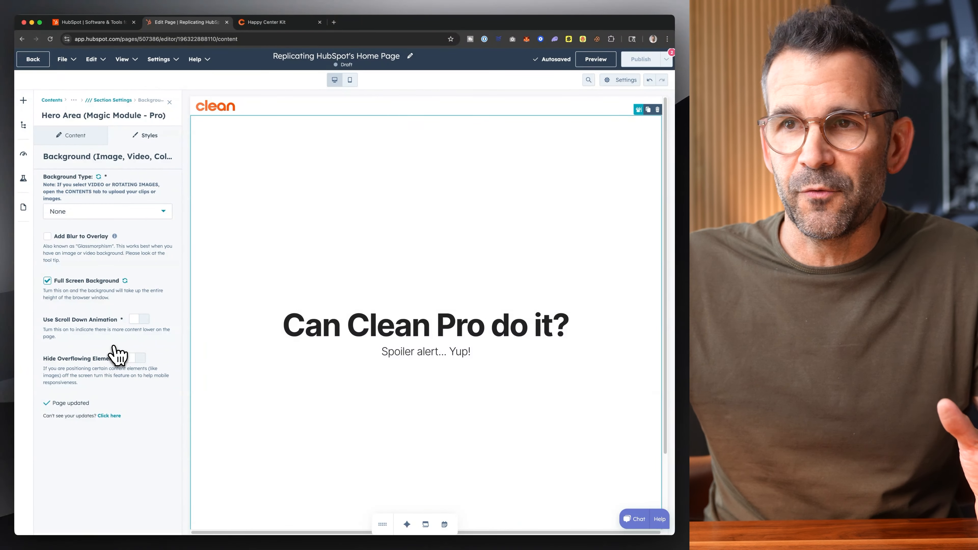
# - Set the hero's background type to Image, upload and select HS_Full_Bleed_1_optmised.webp, and apply the changes
pyautogui.click(129, 214)
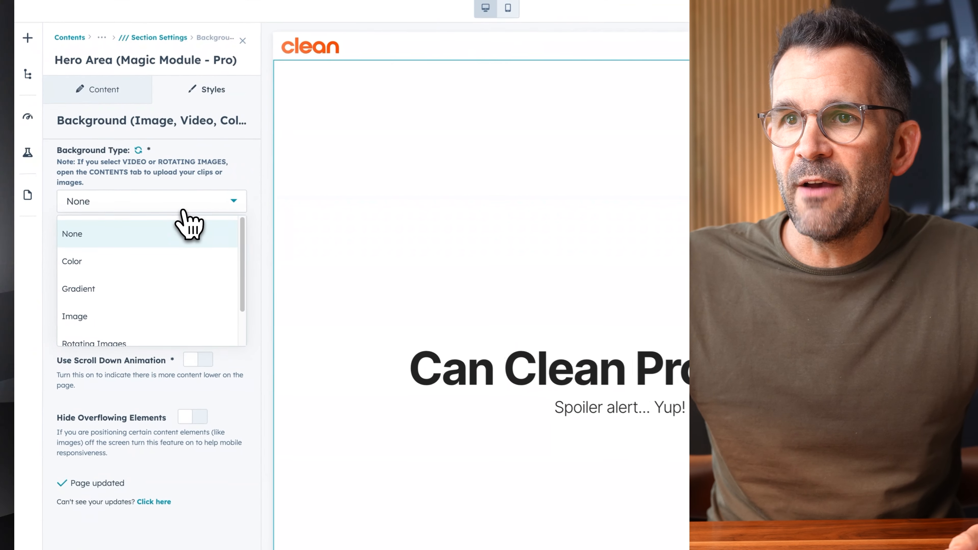
pyautogui.click(102, 328)
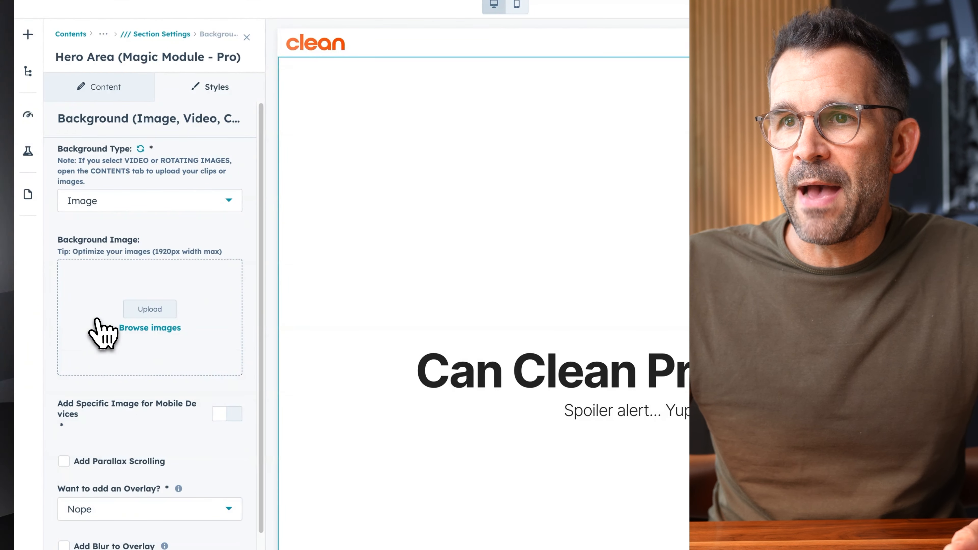
pyautogui.click(167, 331)
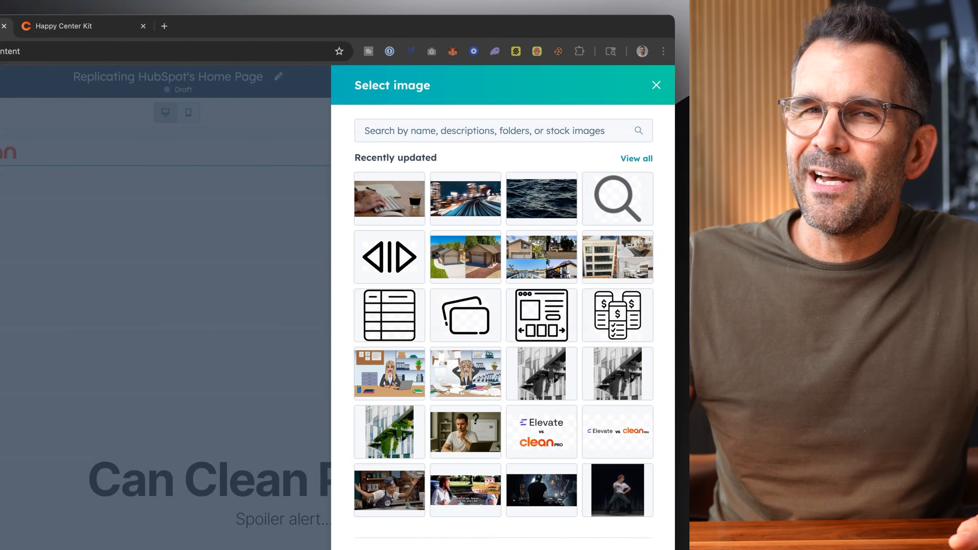
pyautogui.moveTo(689, 208); pyautogui.dragTo(418, 204)
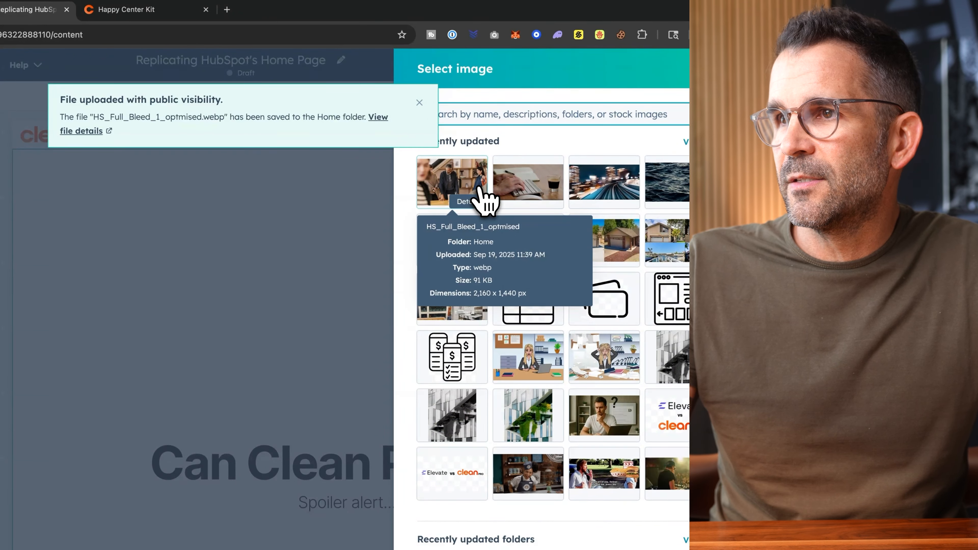
pyautogui.click(468, 185)
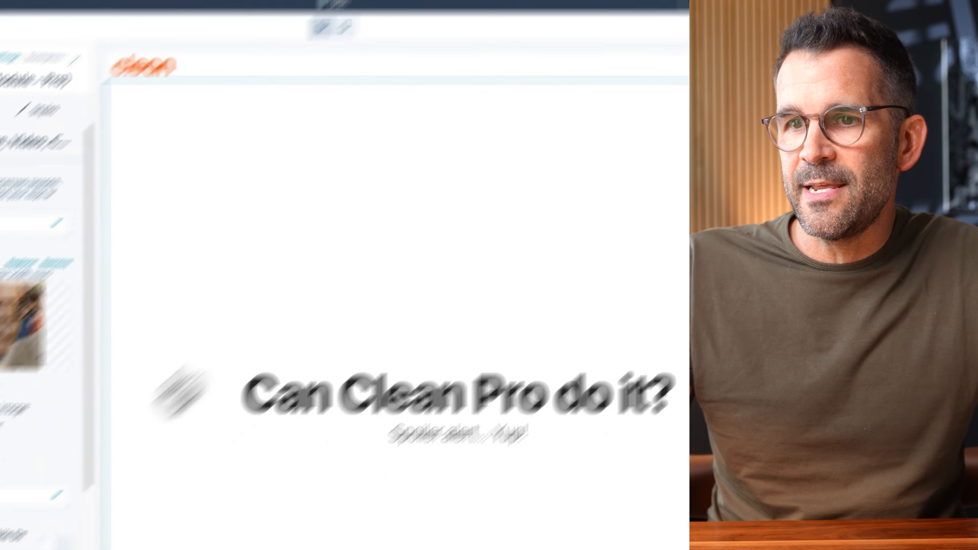
pyautogui.click(108, 522)
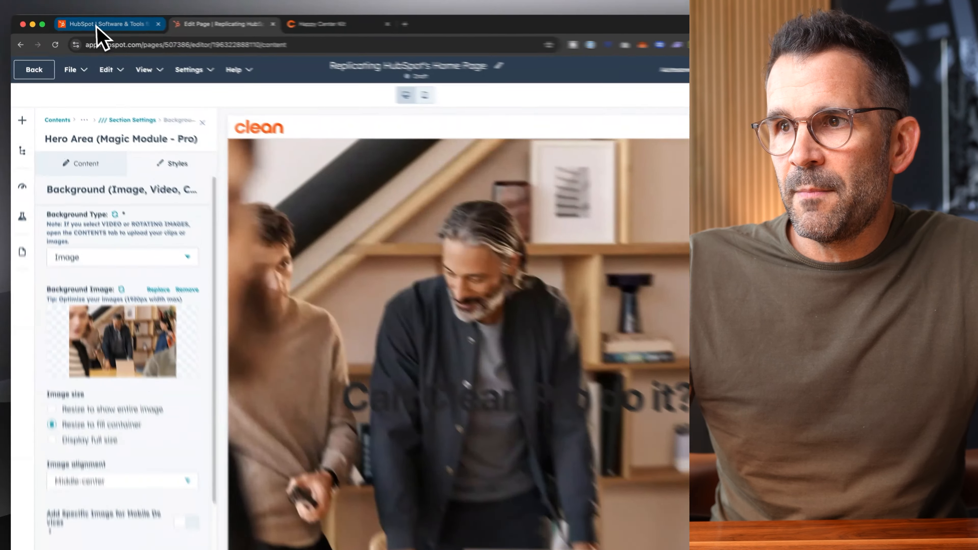
# - Compare the background with HubSpot's homepage and add a Solid Color overlay to the hero image
pyautogui.click(97, 23)
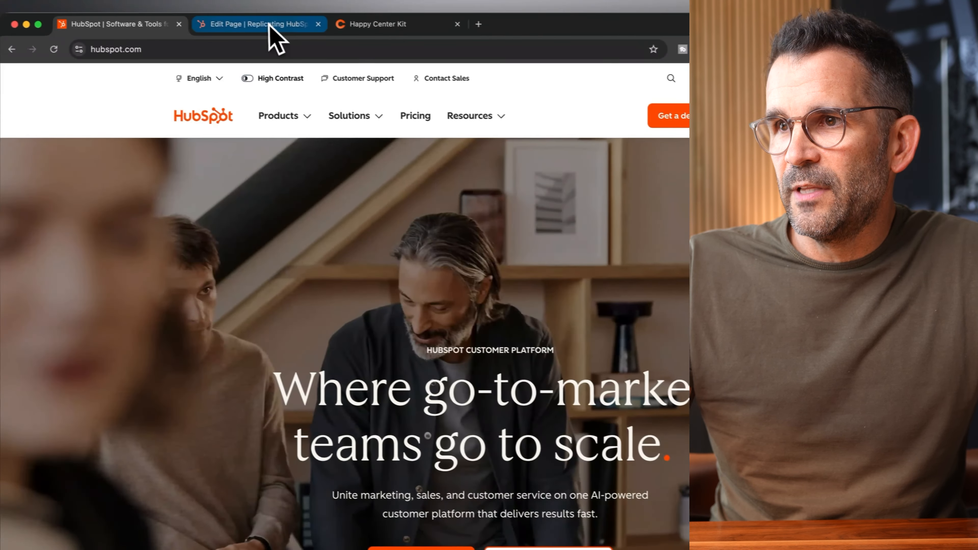
pyautogui.click(255, 24)
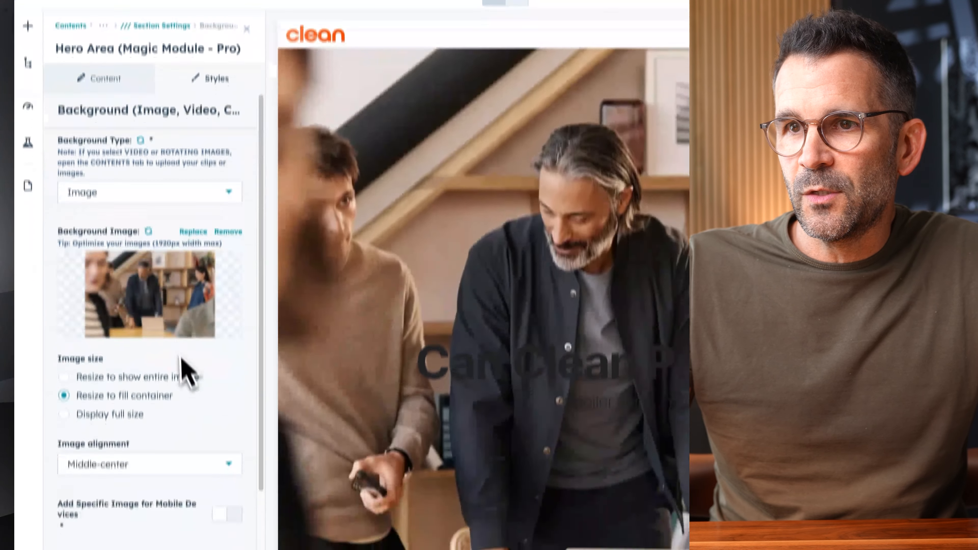
pyautogui.scroll(-4, 187, 478)
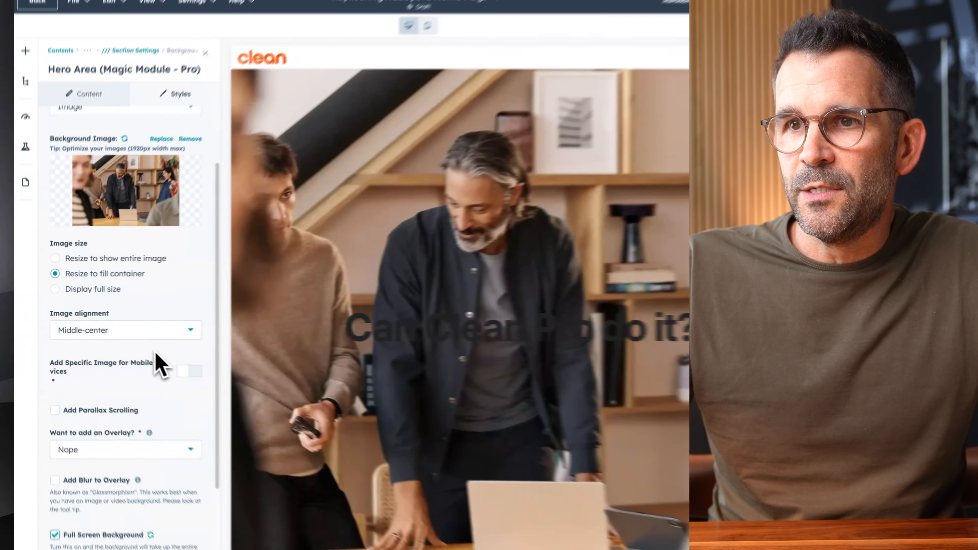
pyautogui.scroll(-3, 131, 356)
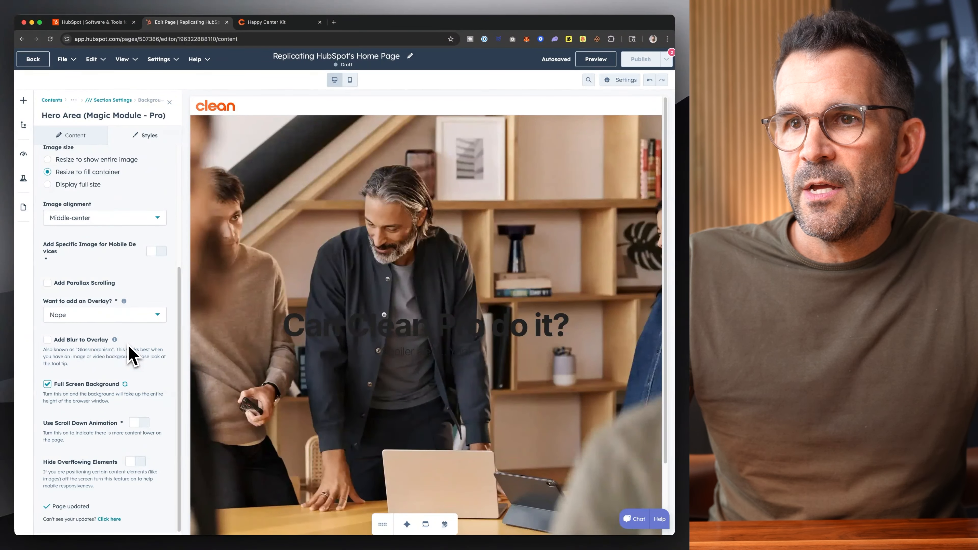
pyautogui.click(110, 316)
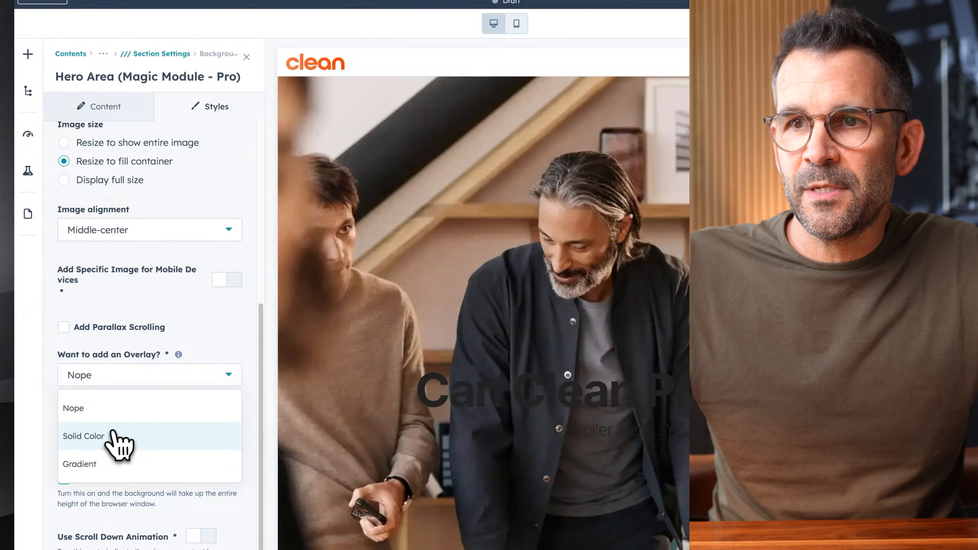
pyautogui.click(99, 437)
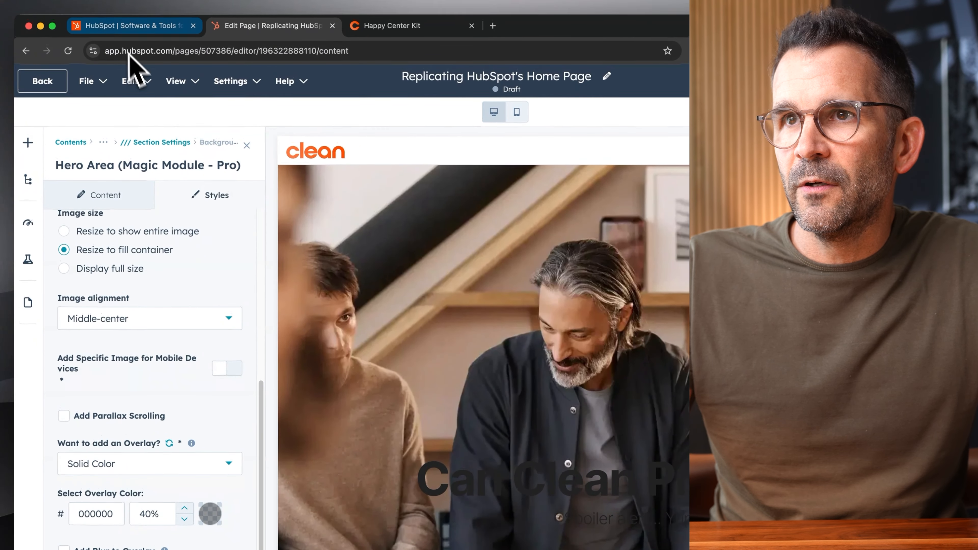
# - Check the tint on HubSpot's homepage, set the overlay color to dark brown 341b08 at 40%, and apply the changes
pyautogui.click(83, 17)
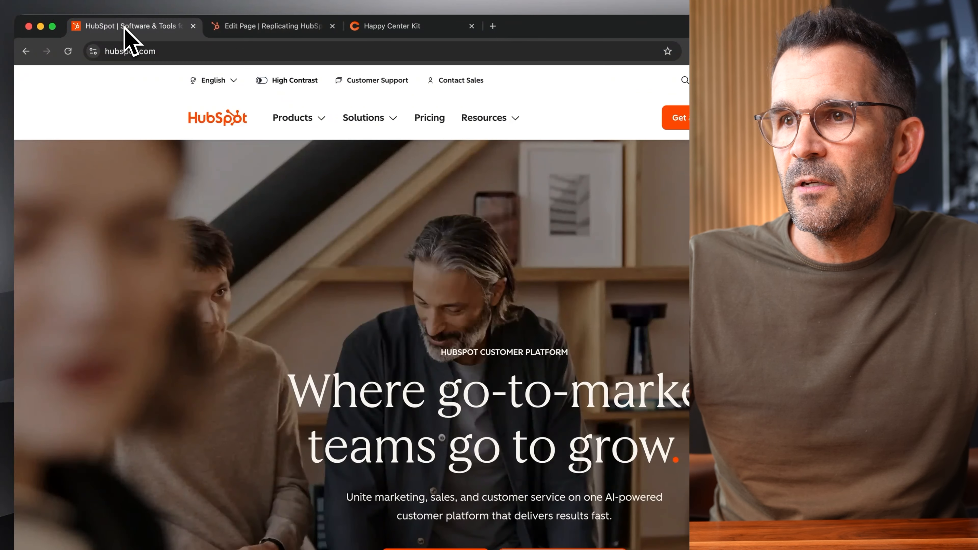
pyautogui.click(266, 27)
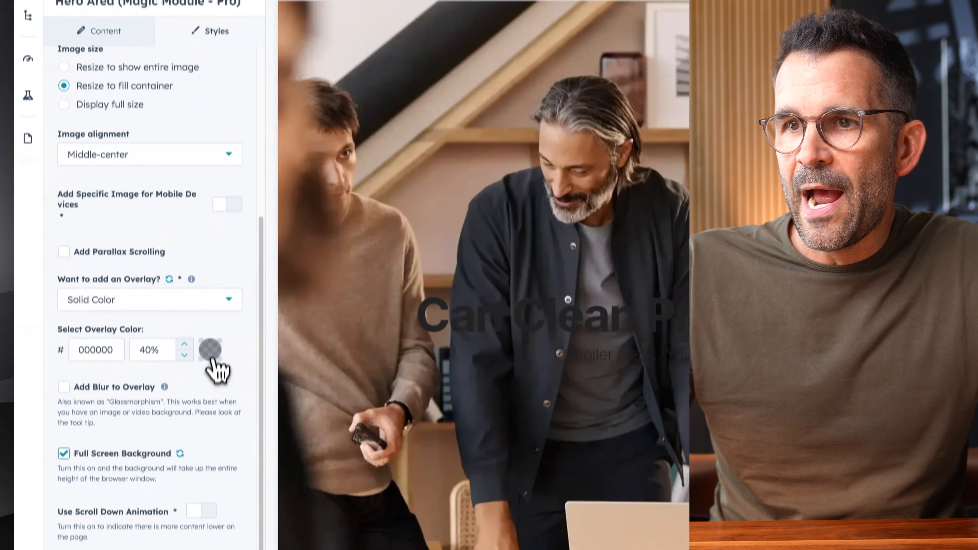
pyautogui.click(210, 501)
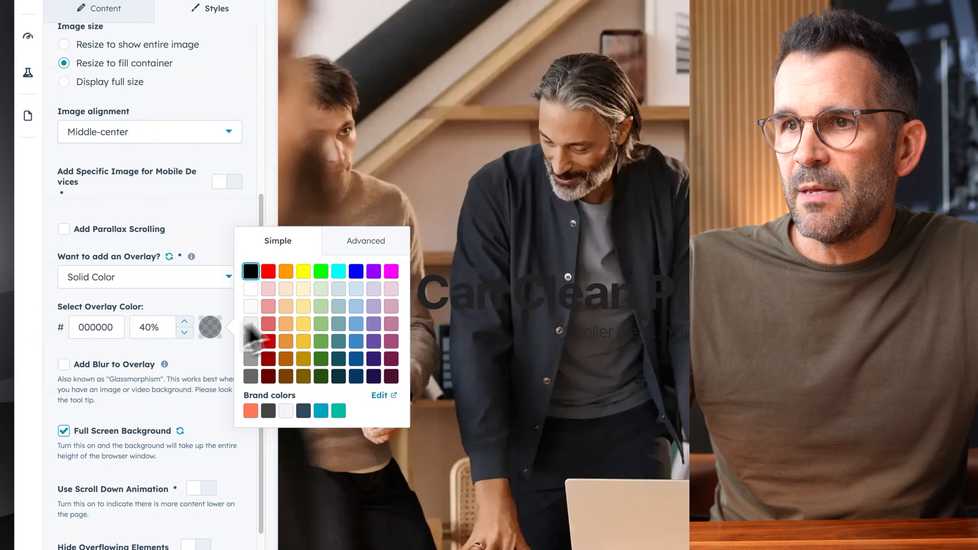
pyautogui.click(375, 244)
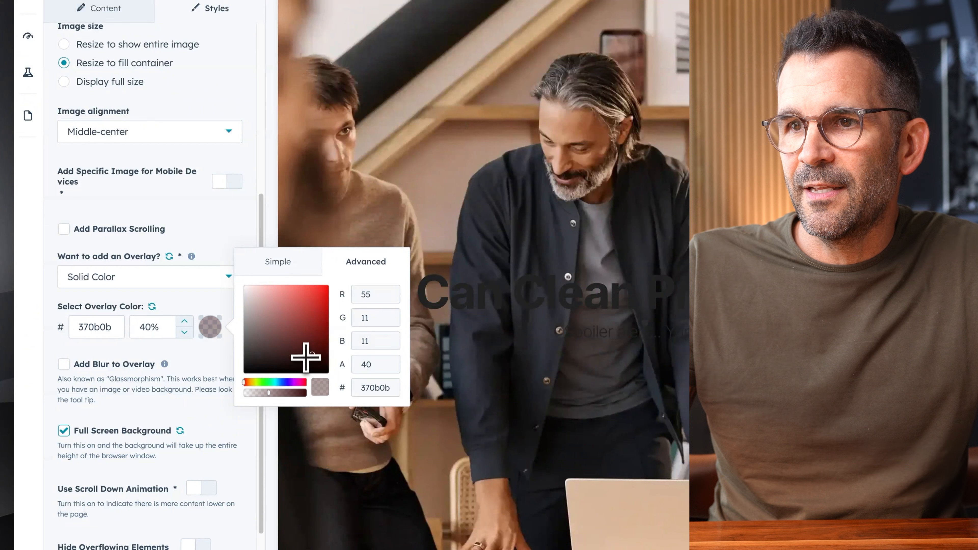
pyautogui.click(301, 357)
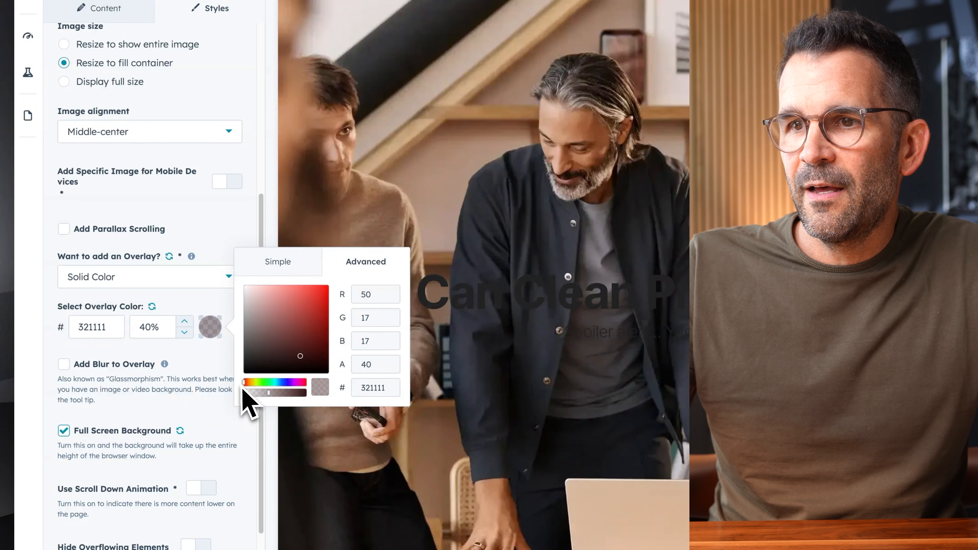
pyautogui.click(249, 383)
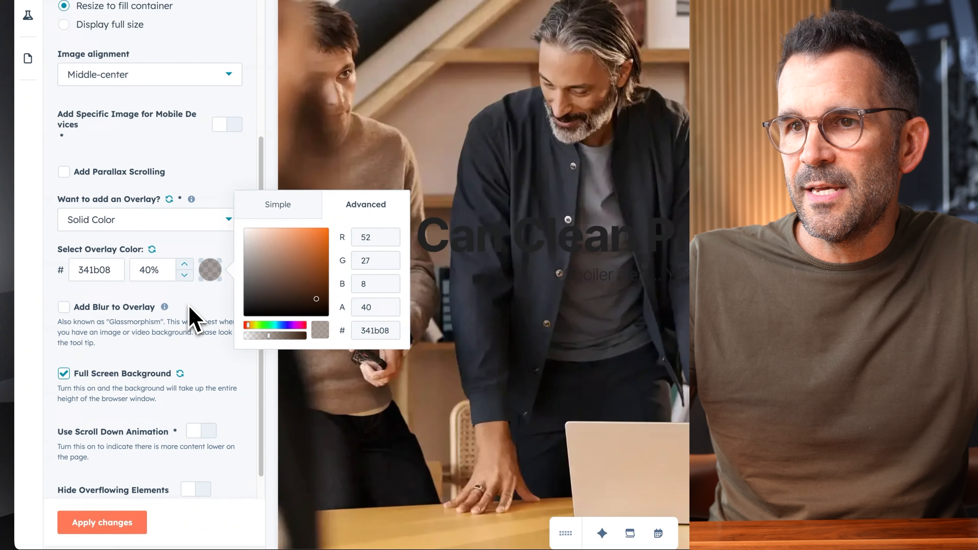
pyautogui.click(189, 364)
pyautogui.click(105, 524)
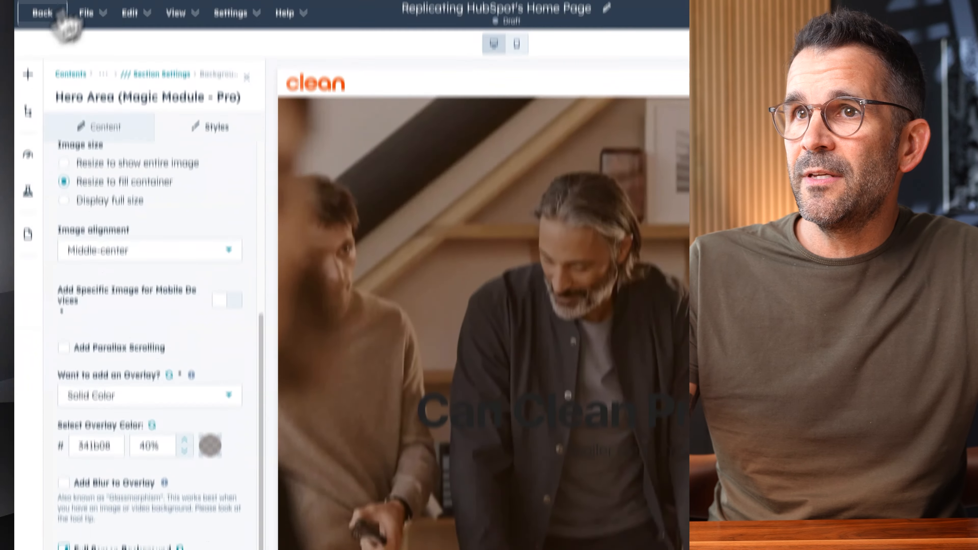
# - Compare the tinted hero background with the original hero on HubSpot's homepage
pyautogui.click(138, 24)
pyautogui.click(266, 31)
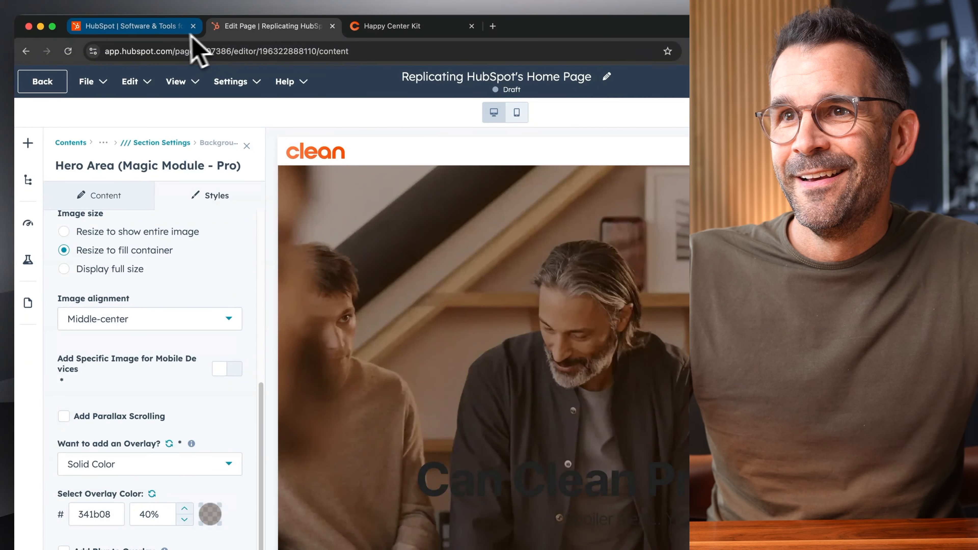
pyautogui.click(168, 27)
pyautogui.click(227, 27)
# - Open the hero's Column 1 content element for editing and name it Pre Headline
pyautogui.scroll(7, 166, 458)
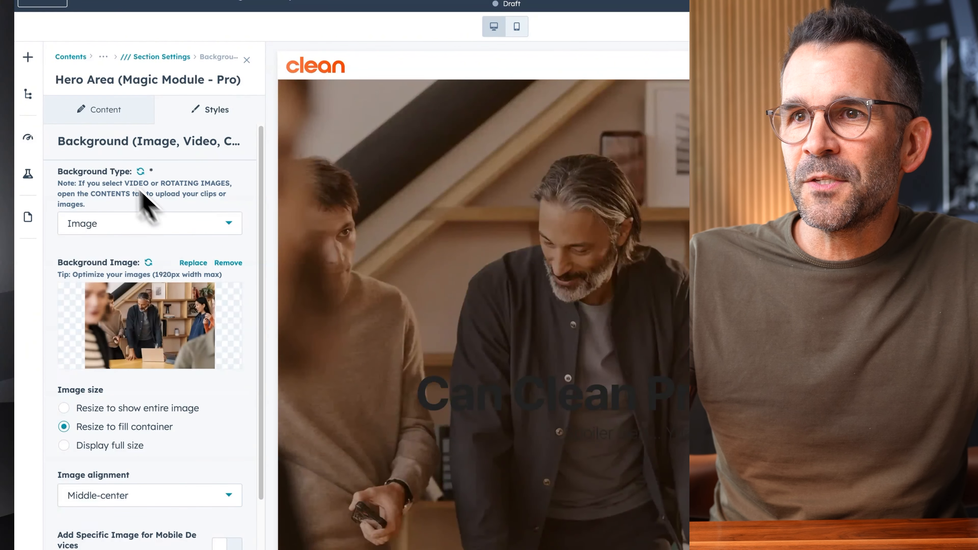
pyautogui.click(113, 120)
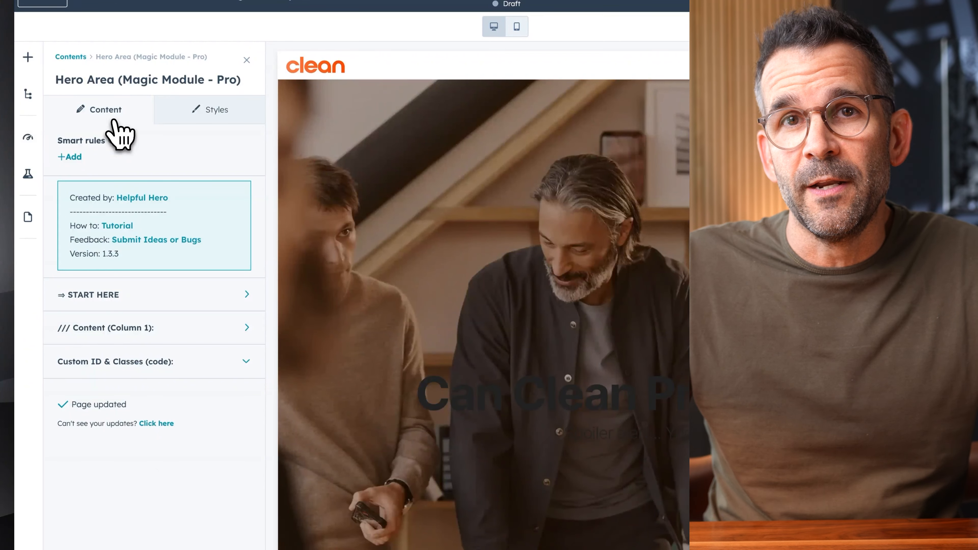
pyautogui.click(201, 330)
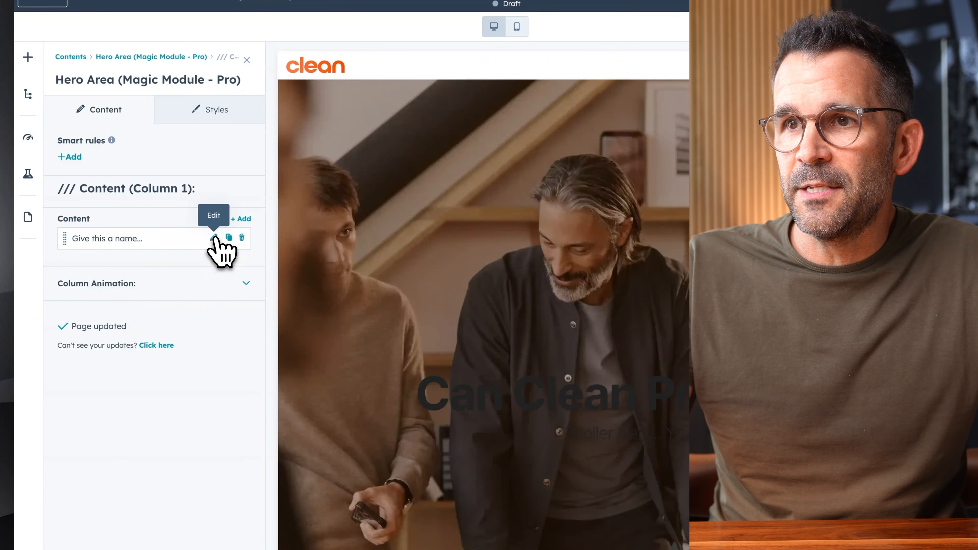
pyautogui.click(215, 238)
pyautogui.click(164, 288)
pyautogui.press('super+a')
pyautogui.write('Pre Headline')
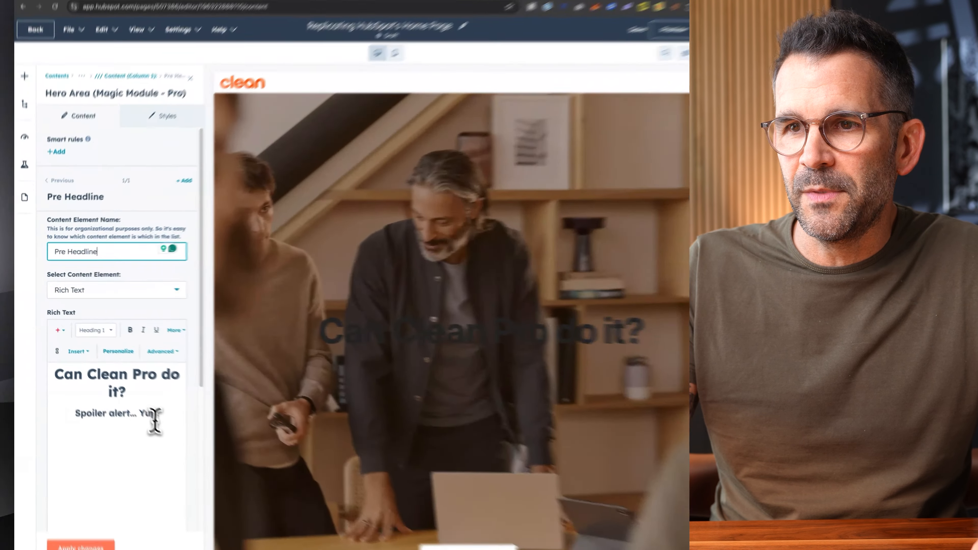
# - Replace the Pre Headline's default rich text with "HubSpot Customer Platform", copied from HubSpot's homepage
pyautogui.click(148, 398)
pyautogui.press('super+a')
pyautogui.press('BackSpace')
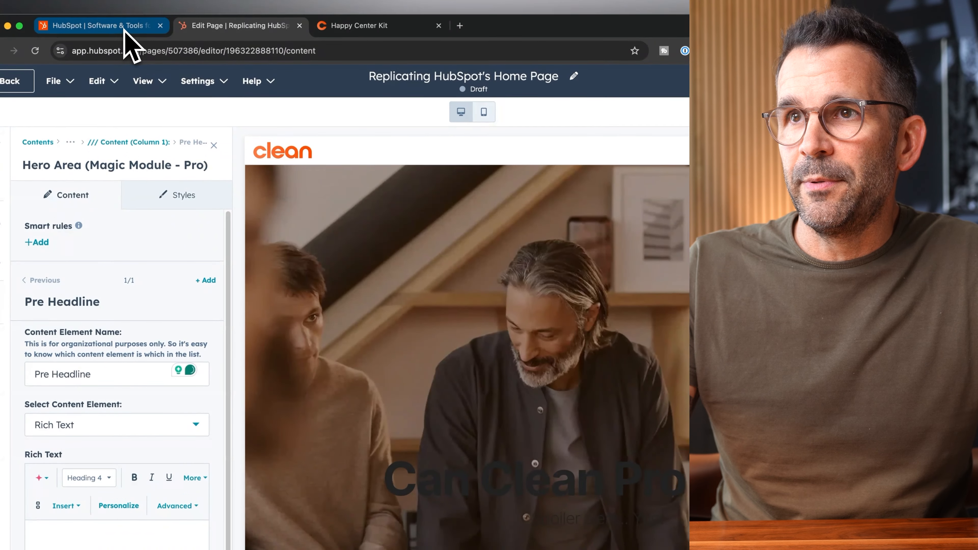
pyautogui.click(127, 30)
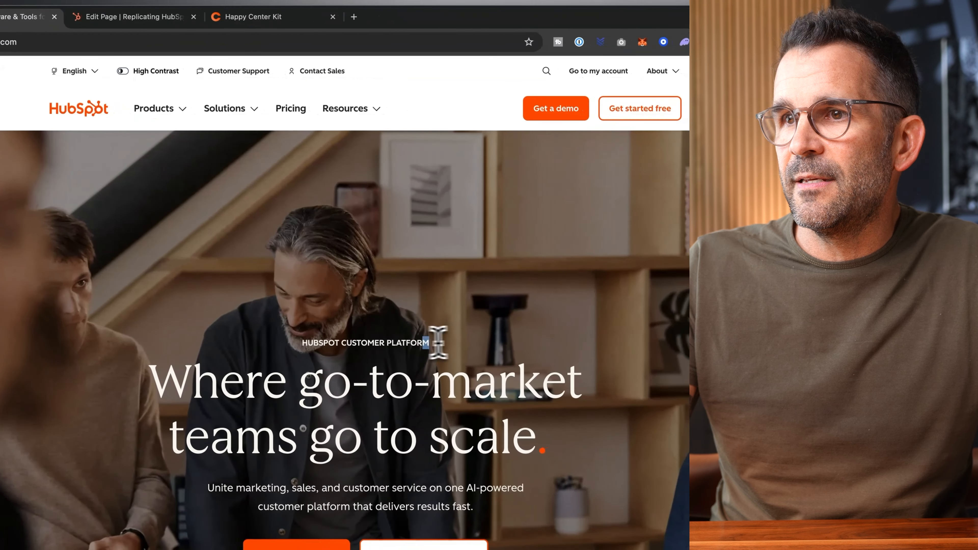
pyautogui.moveTo(536, 352); pyautogui.dragTo(406, 353)
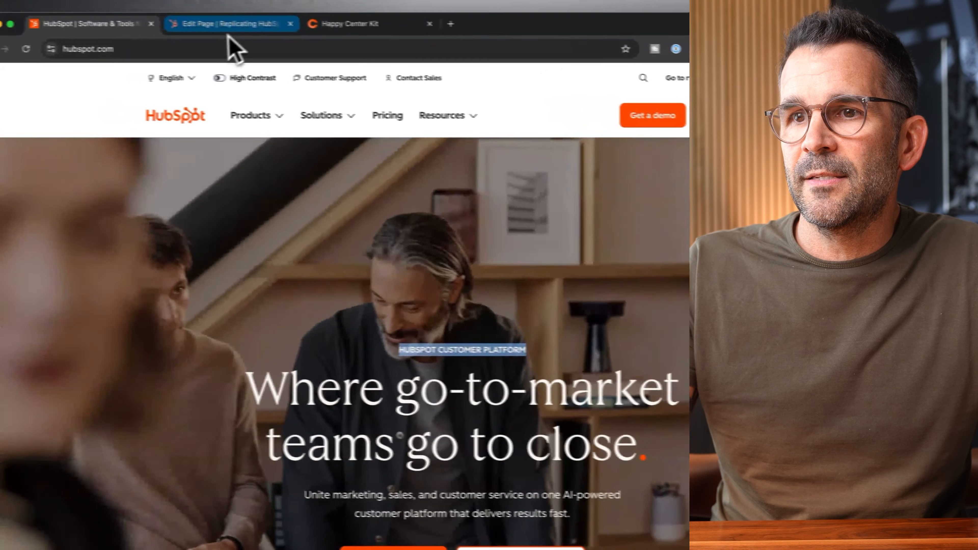
pyautogui.click(129, 17)
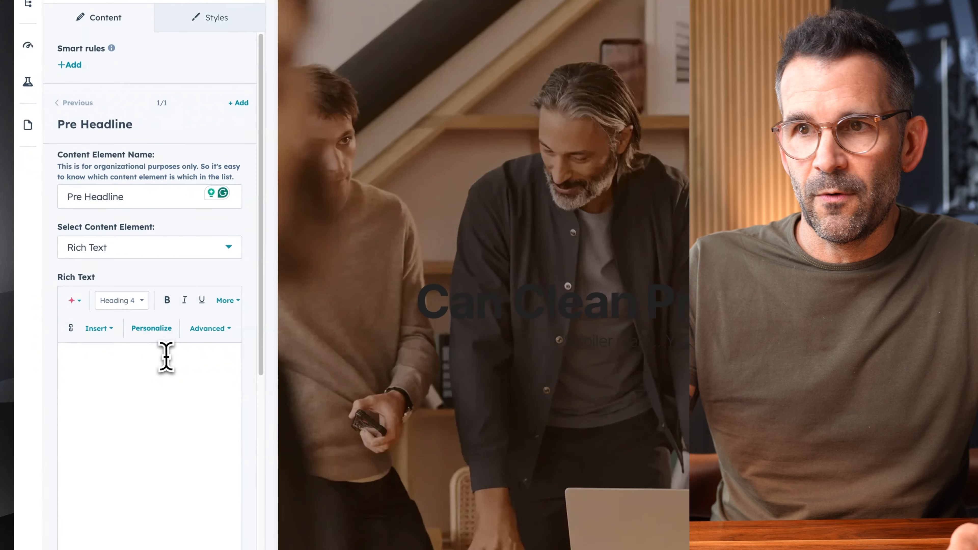
pyautogui.click(159, 364)
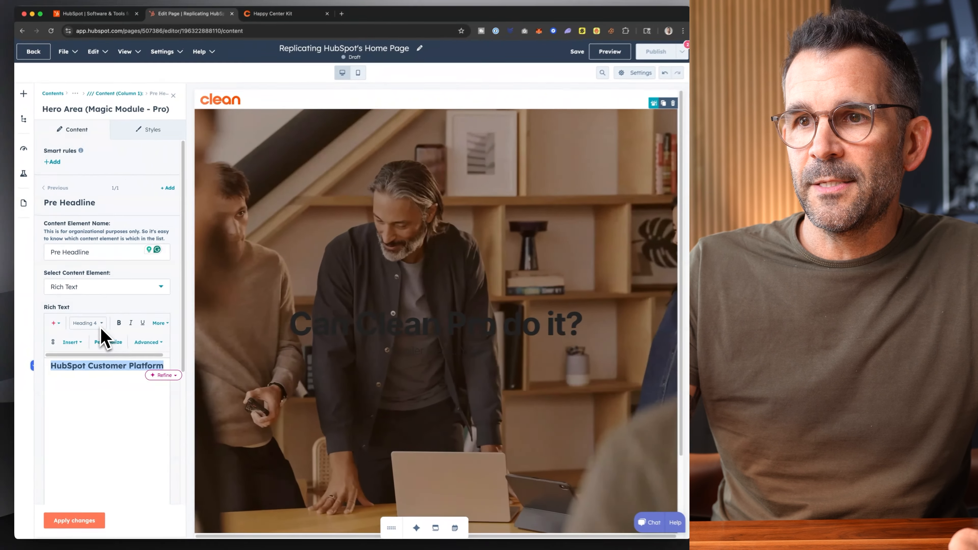
# - Turn on the dark editor, color the "HubSpot Customer Platform" text white, and apply the changes
pyautogui.scroll(-3, 116, 408)
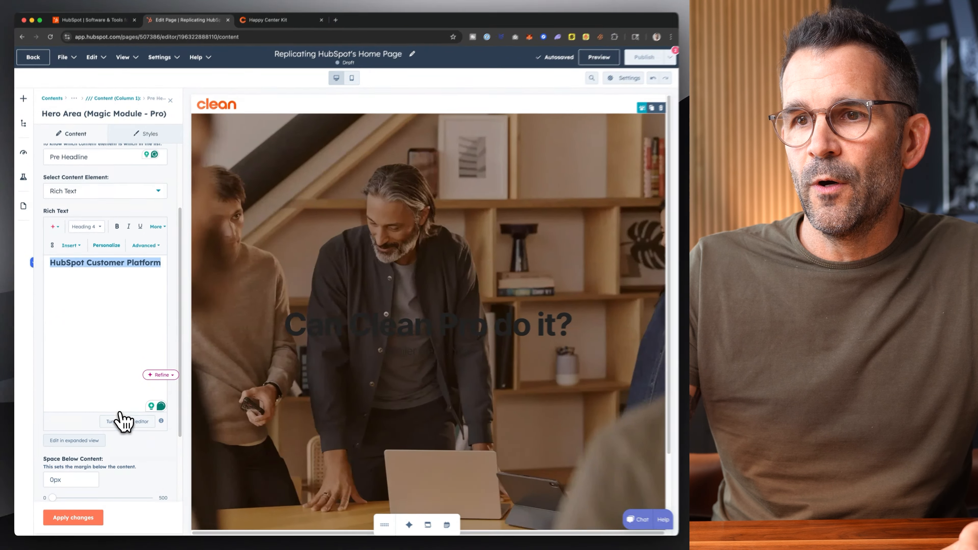
pyautogui.click(123, 416)
pyautogui.scroll(1, 192, 158)
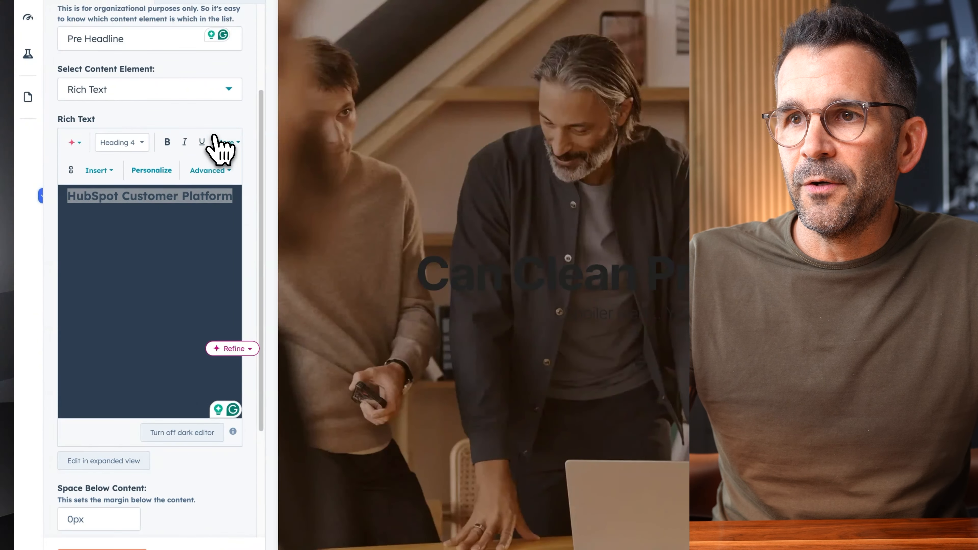
pyautogui.click(227, 142)
pyautogui.click(84, 174)
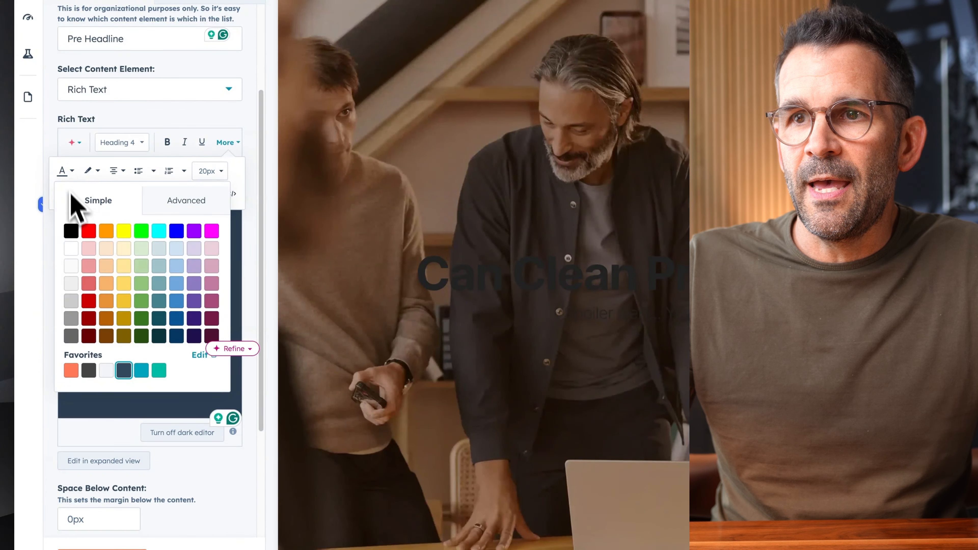
pyautogui.click(71, 249)
pyautogui.scroll(-2, 109, 513)
pyautogui.click(113, 519)
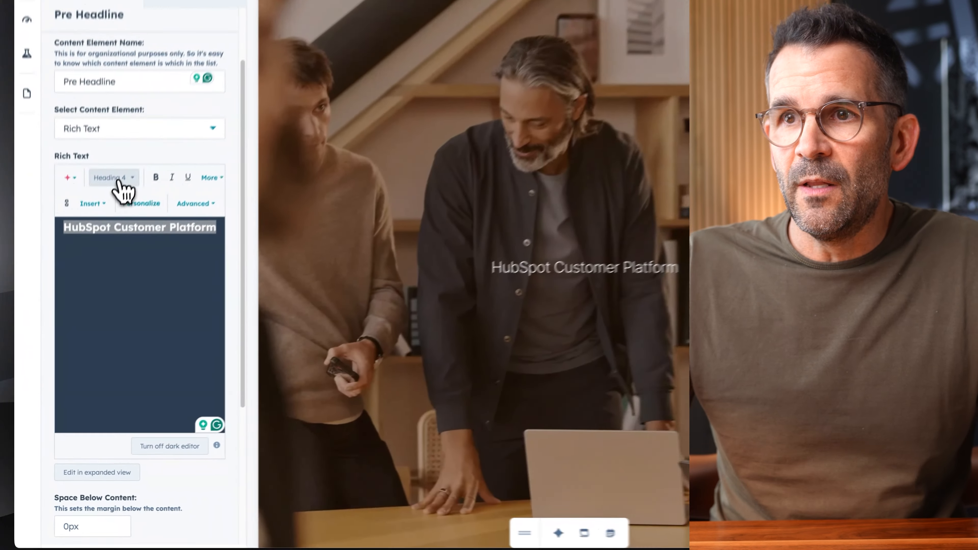
# - Try the Heading 5 style on the "HubSpot Customer Platform" text and apply the changes
pyautogui.click(86, 268)
pyautogui.click(94, 316)
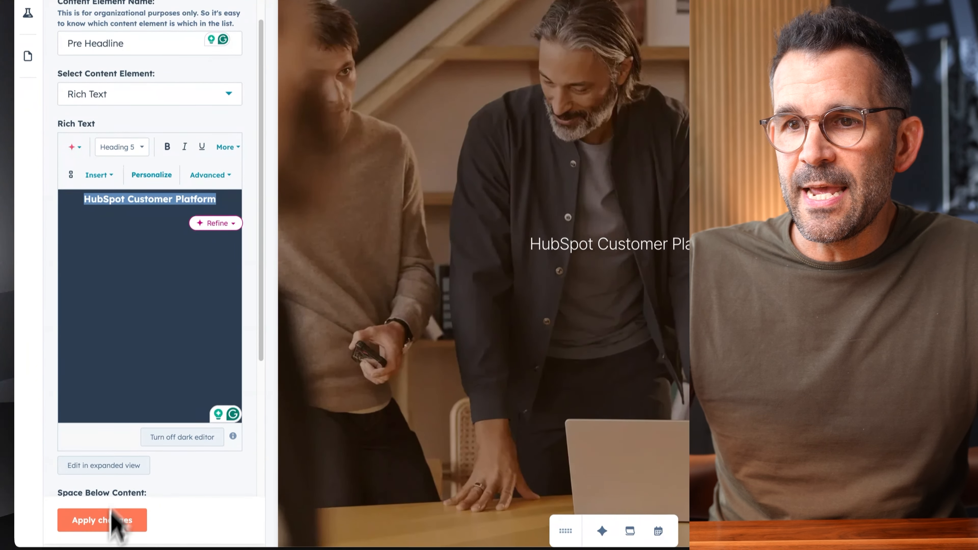
pyautogui.click(105, 543)
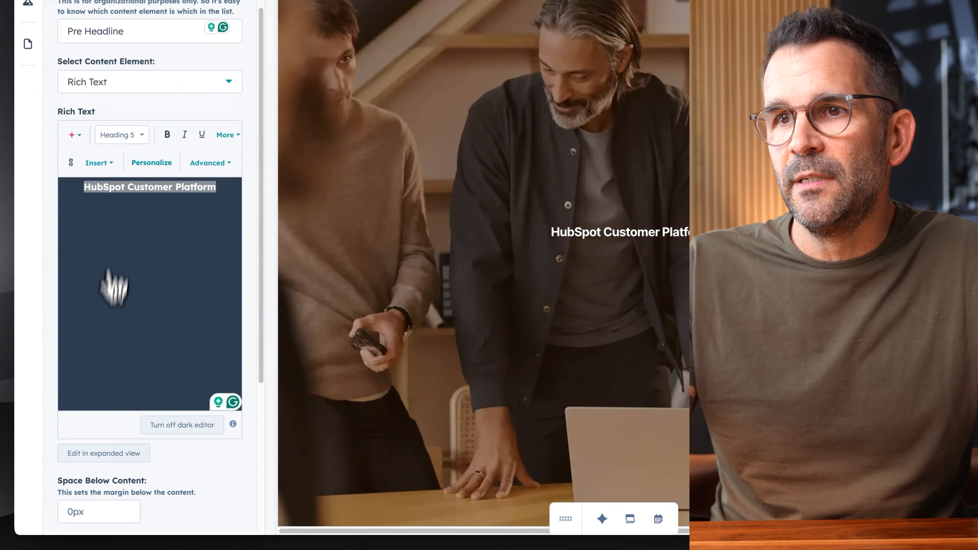
# - Set the "HubSpot Customer Platform" text to Heading 6 and apply the changes
pyautogui.click(122, 135)
pyautogui.click(131, 228)
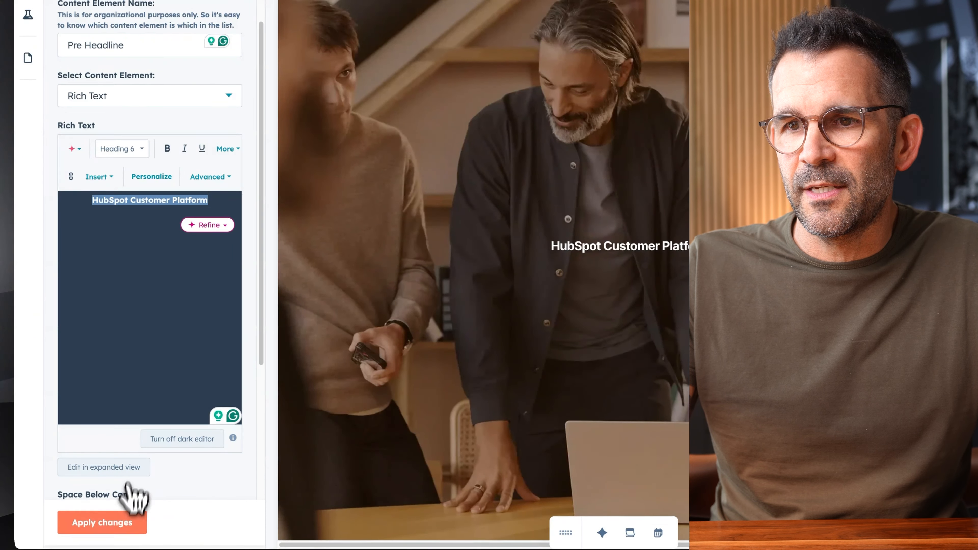
pyautogui.click(119, 526)
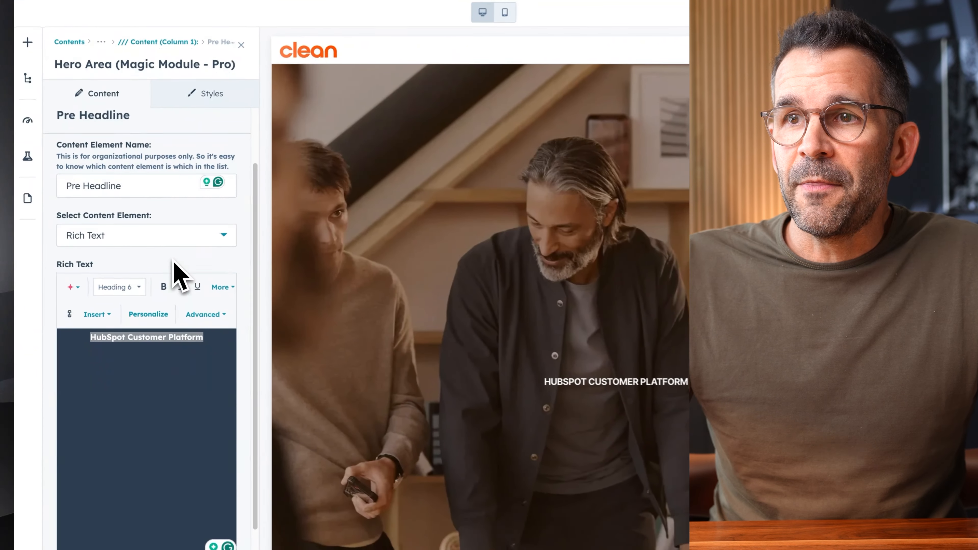
# - Add a second content element to Column 1, name it Rotating Text, and set its content element type to Rotating Text
pyautogui.scroll(3, 141, 292)
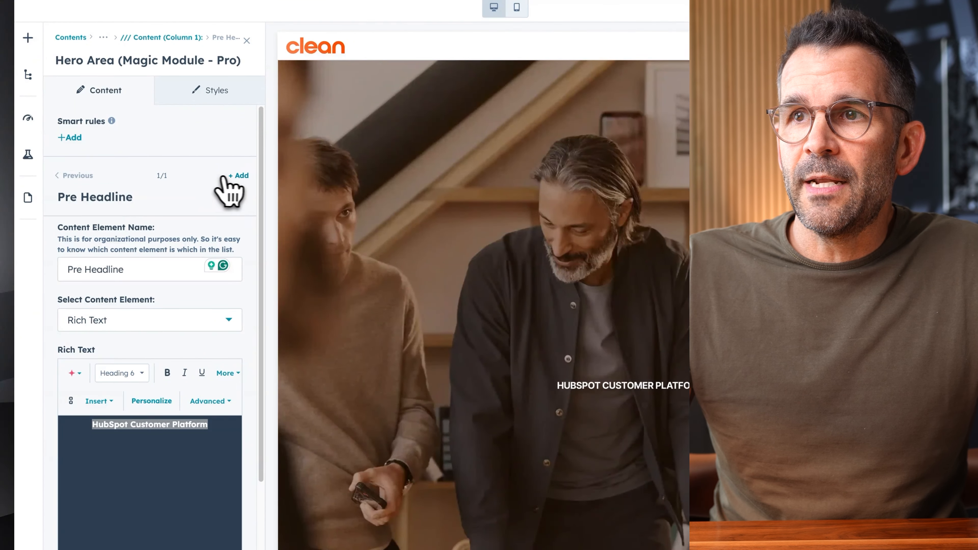
pyautogui.click(244, 176)
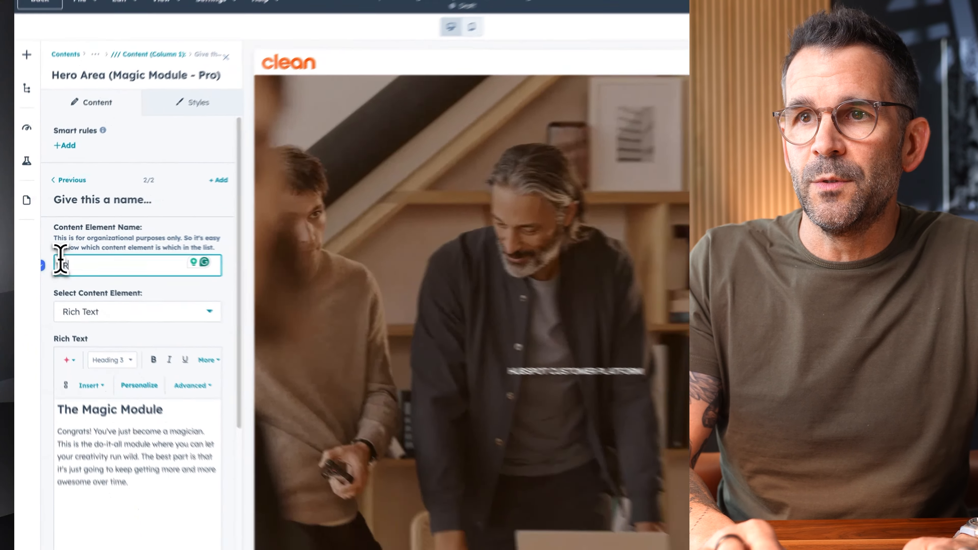
pyautogui.write('Rotating Text')
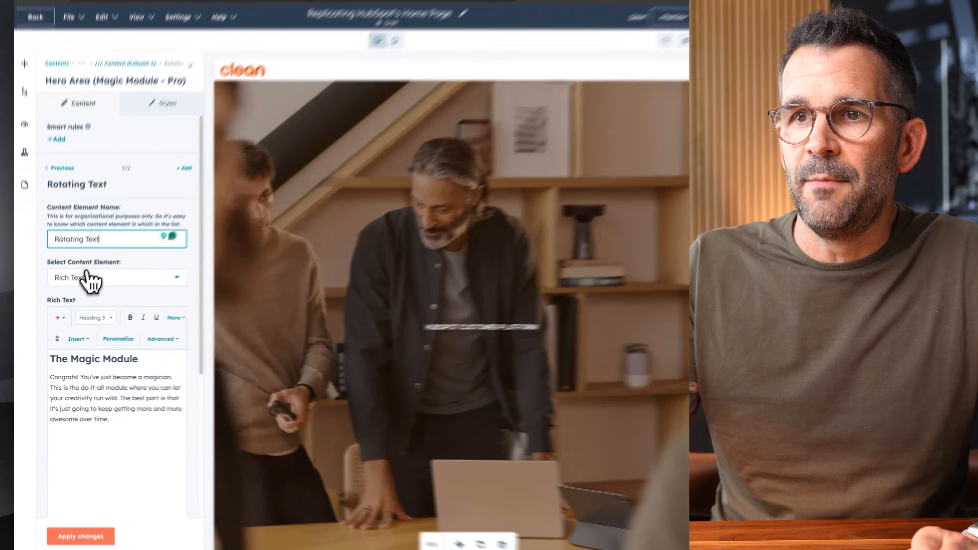
pyautogui.click(88, 288)
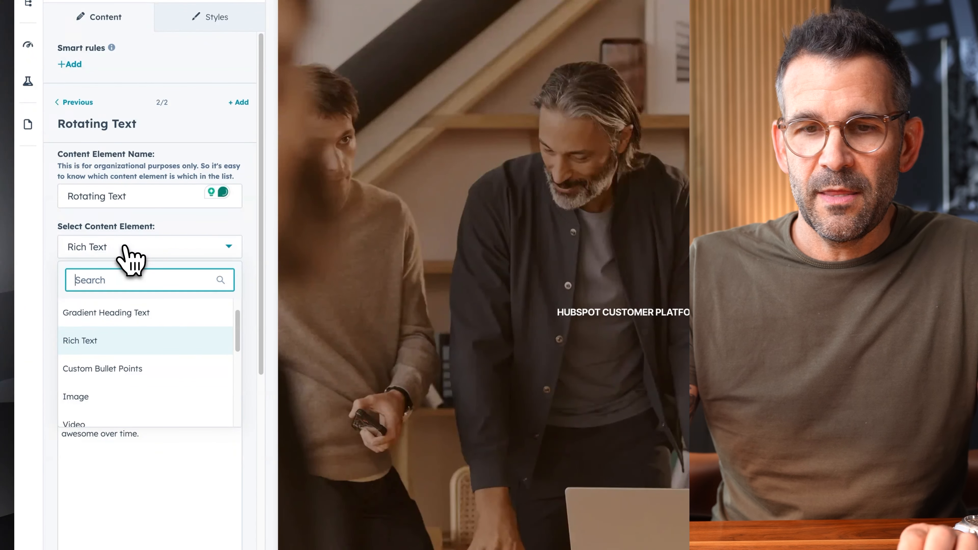
pyautogui.write('r')
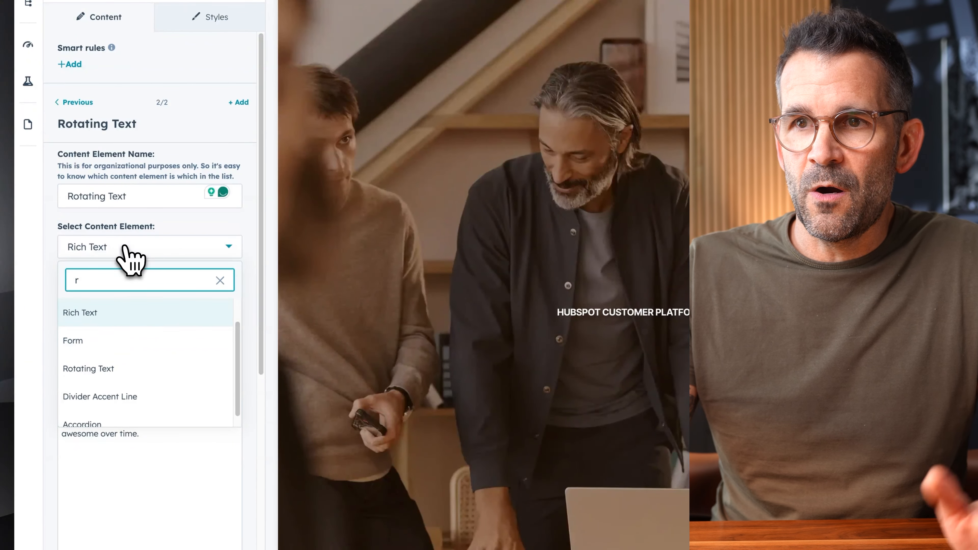
pyautogui.click(104, 368)
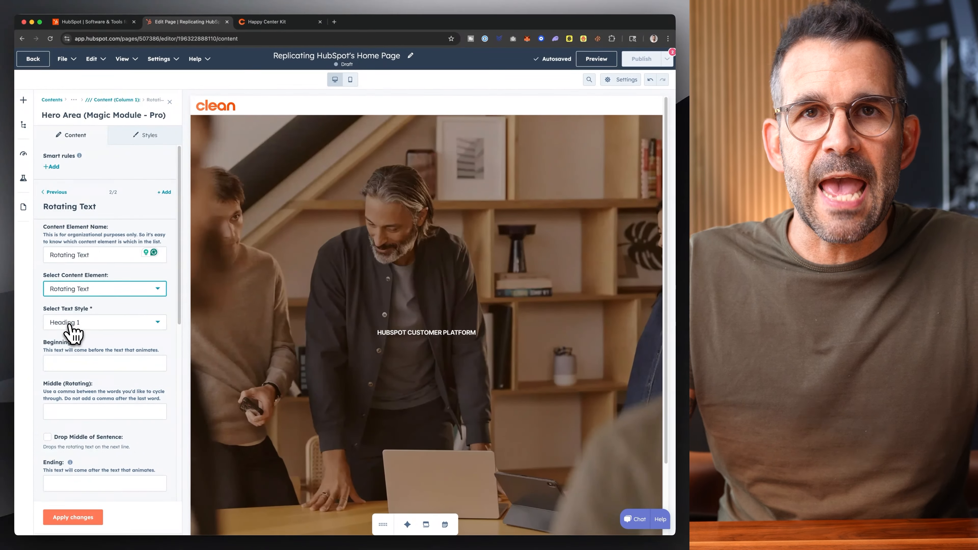
# - Copy "Where go-to-market teams go to" from HubSpot's homepage into the rotating text's Beginning field and apply the changes
pyautogui.scroll(-4, 110, 331)
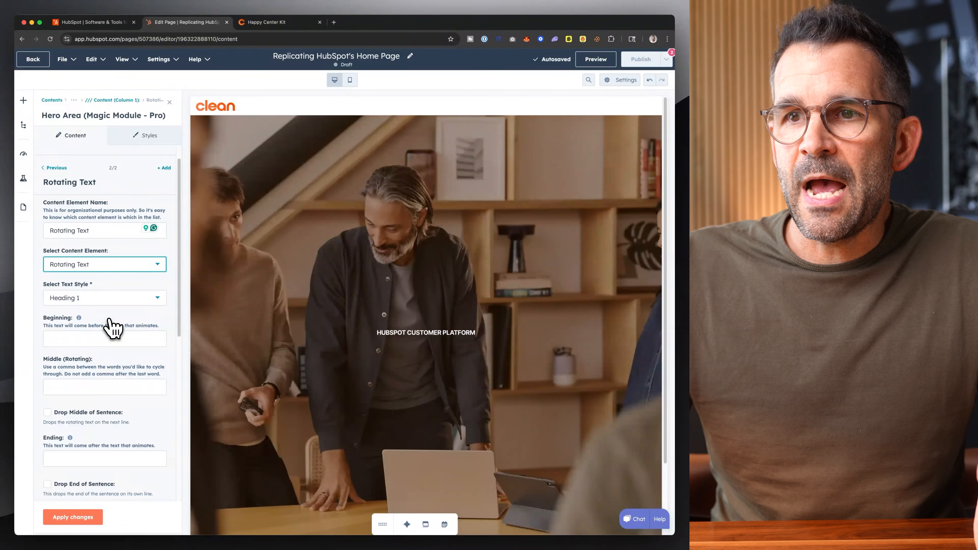
pyautogui.scroll(-1, 55, 298)
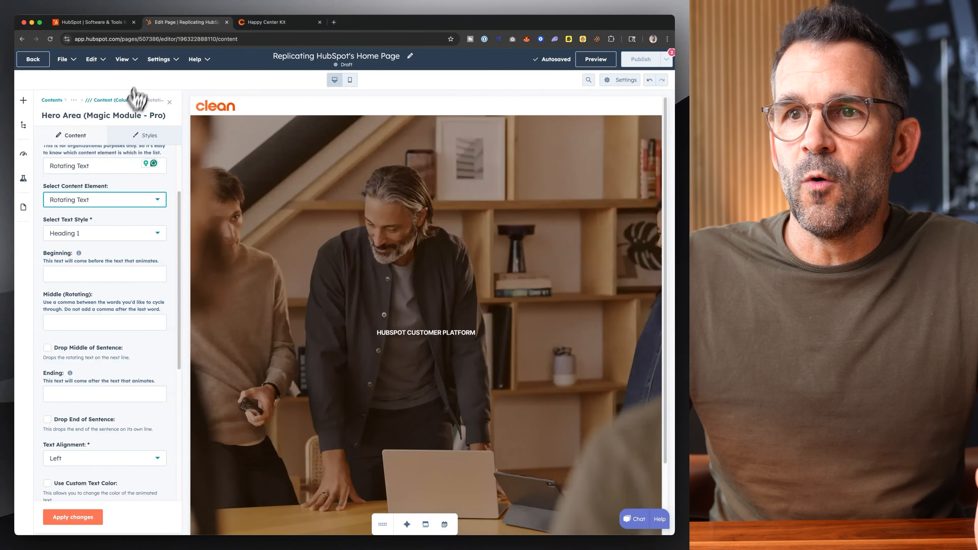
pyautogui.click(110, 23)
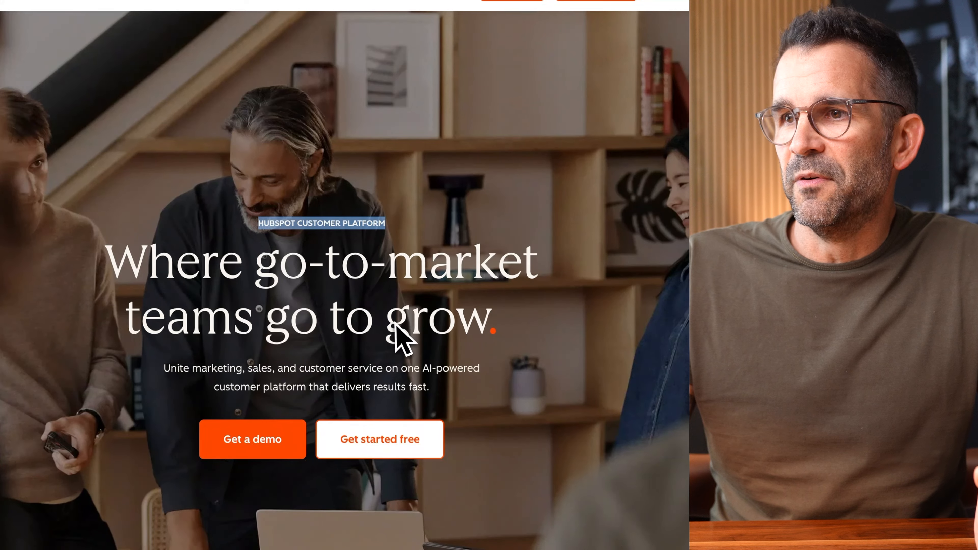
pyautogui.moveTo(375, 325); pyautogui.dragTo(106, 262)
pyautogui.press('super+c')
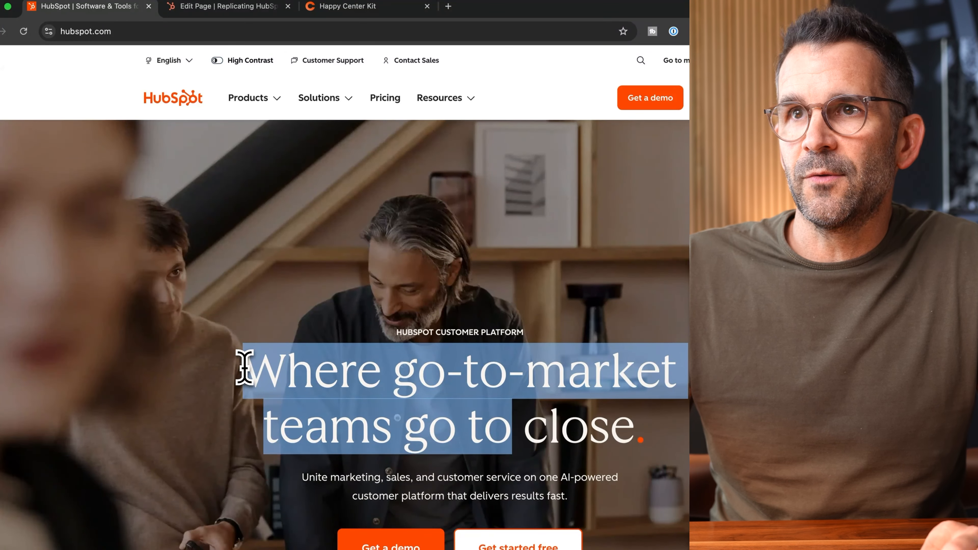
pyautogui.click(240, 12)
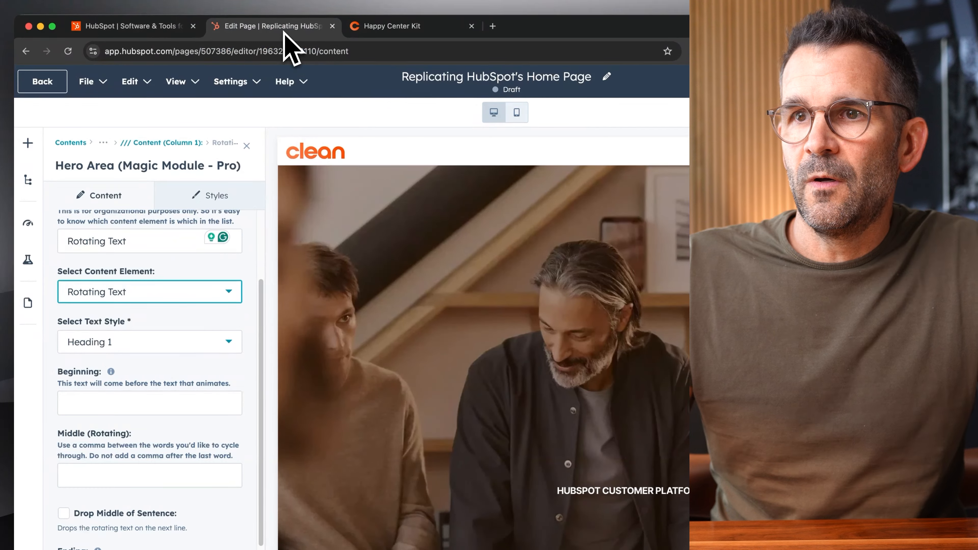
pyautogui.click(98, 401)
pyautogui.press('super+v')
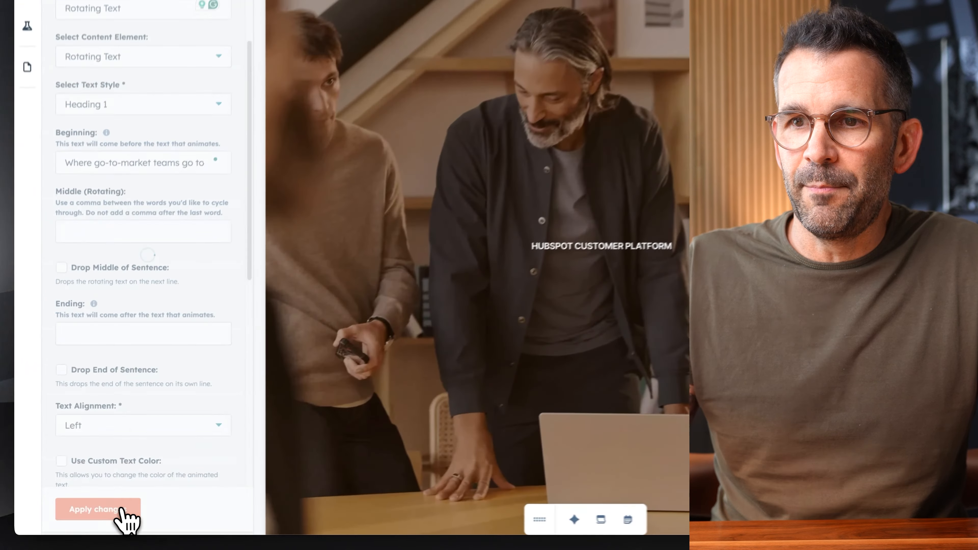
pyautogui.click(90, 517)
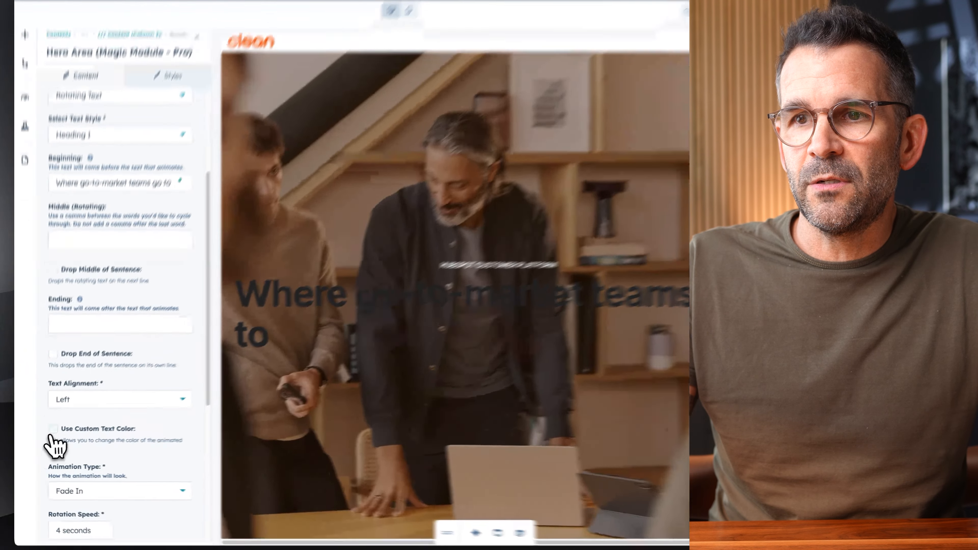
# - Enable custom text color for the rotating text, set the Beginning and Rotating colors to white FFFFFF, and apply the changes
pyautogui.click(52, 485)
pyautogui.scroll(-8, 175, 436)
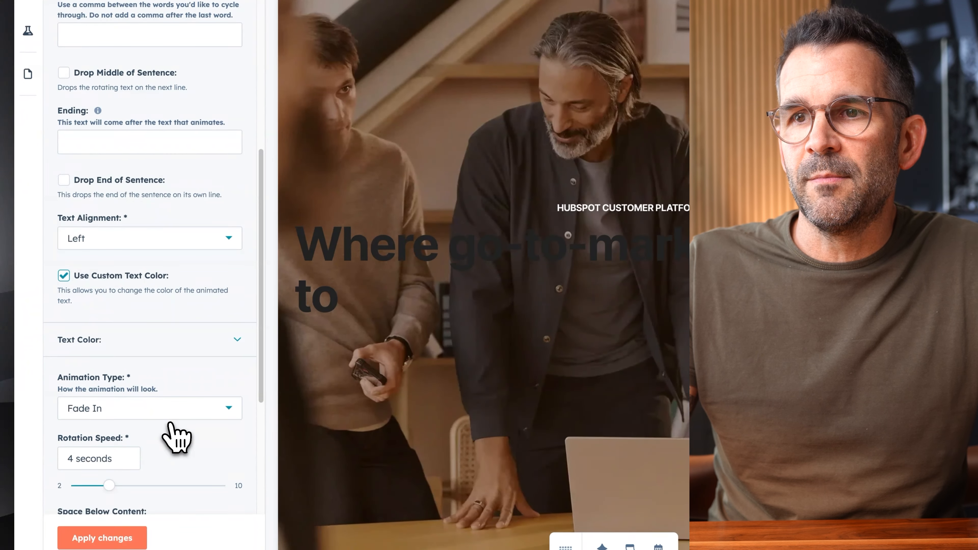
pyautogui.click(196, 169)
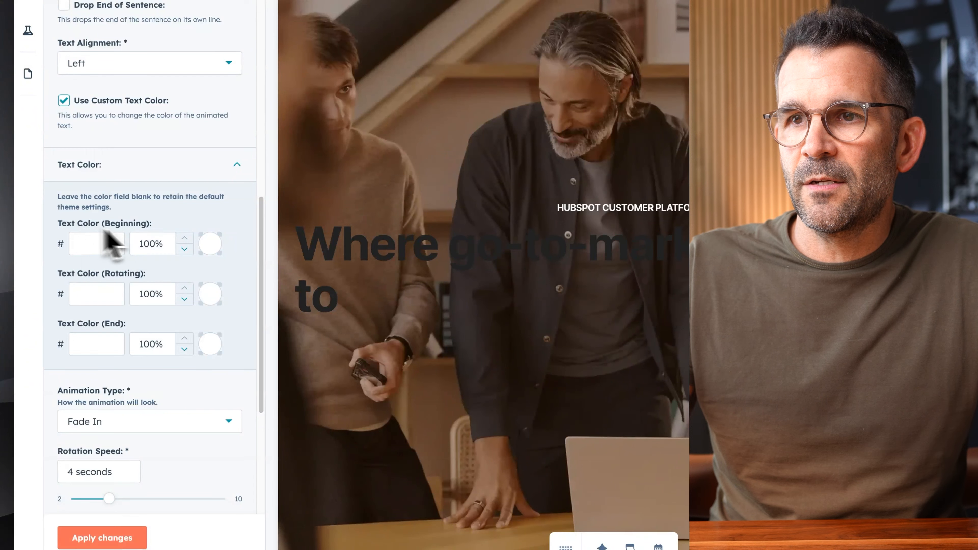
pyautogui.click(211, 244)
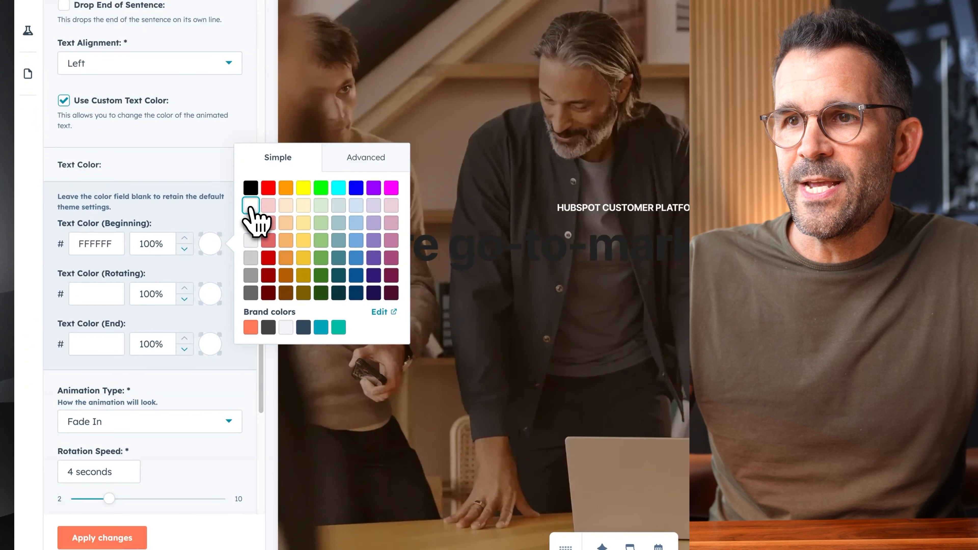
pyautogui.click(211, 295)
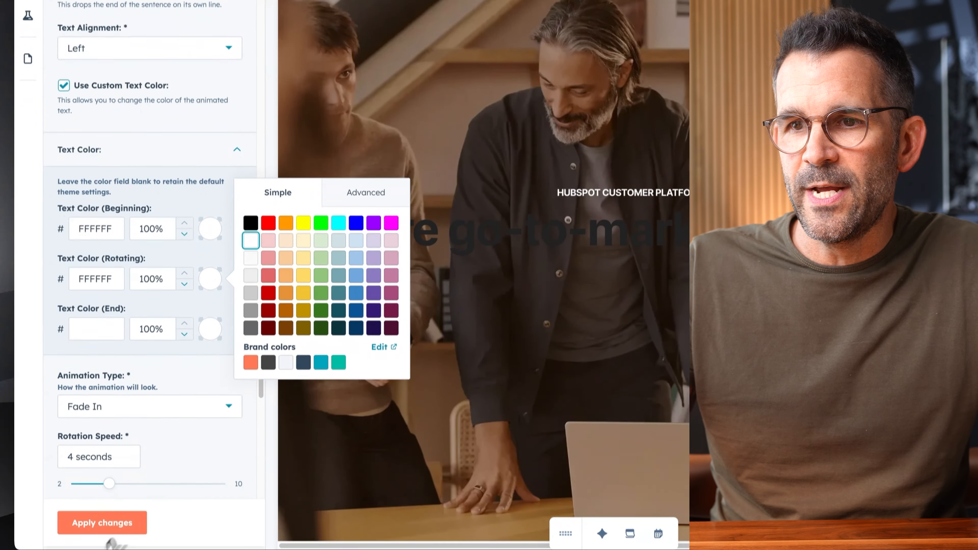
pyautogui.click(120, 538)
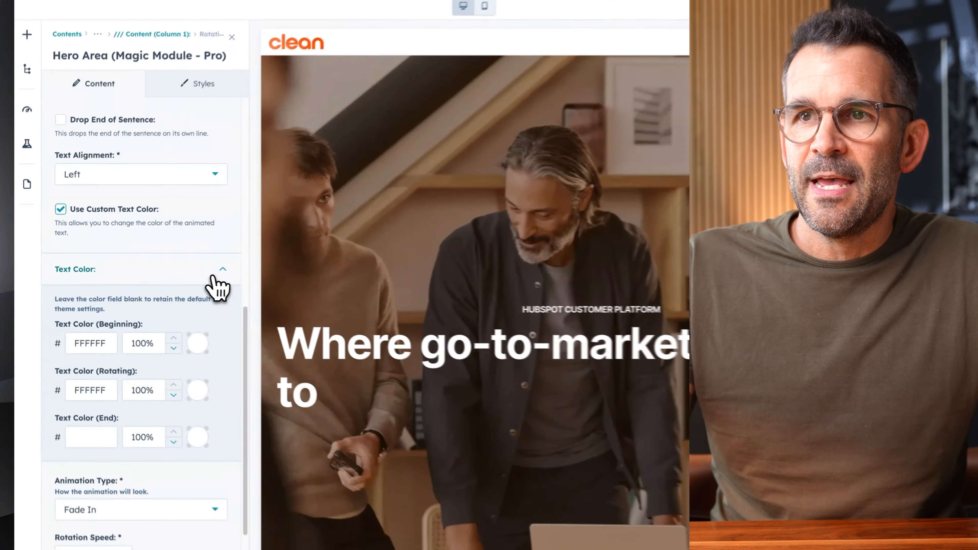
# - Replace the space between "market" and "teams" in the rotating text's Beginning field with a </br> line break and apply the changes
pyautogui.click(162, 268)
pyautogui.scroll(5, 211, 318)
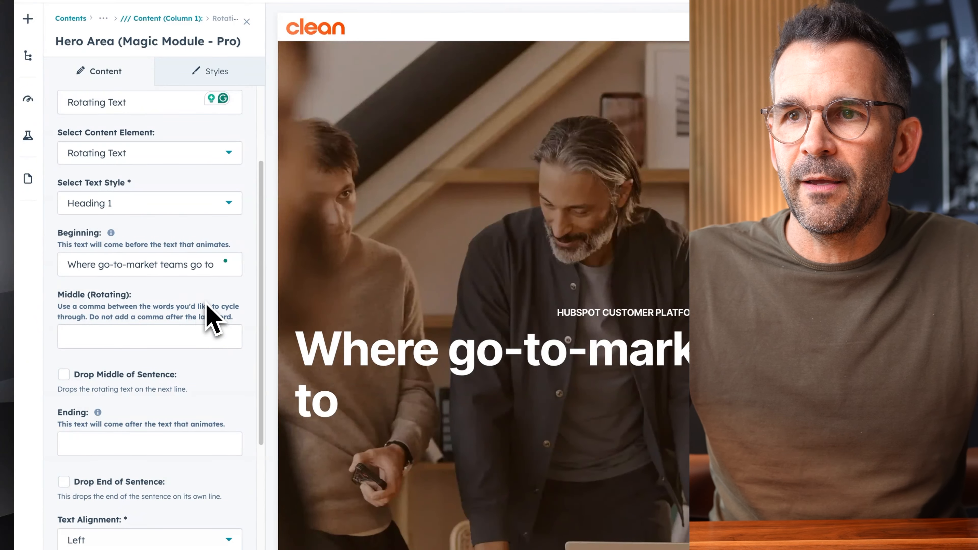
pyautogui.click(162, 265)
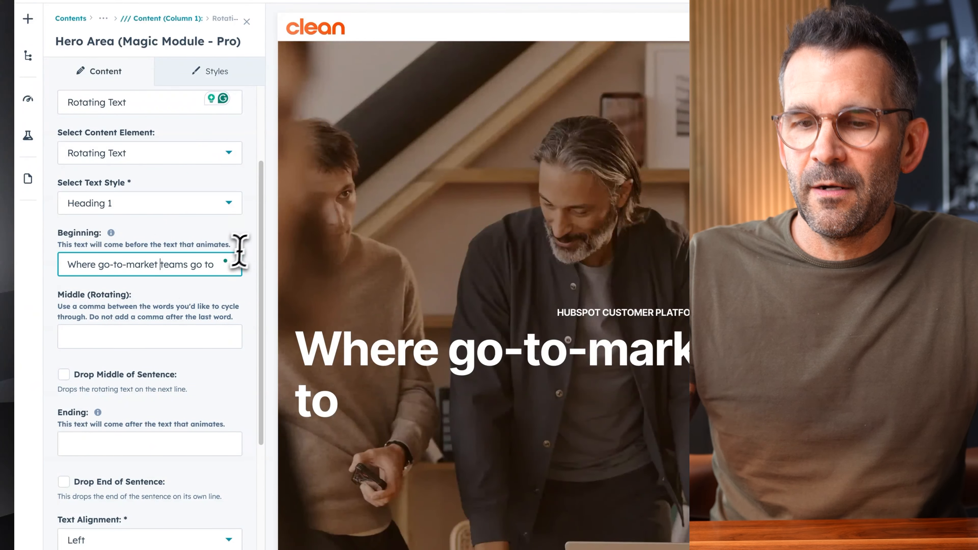
pyautogui.press('BackSpace')
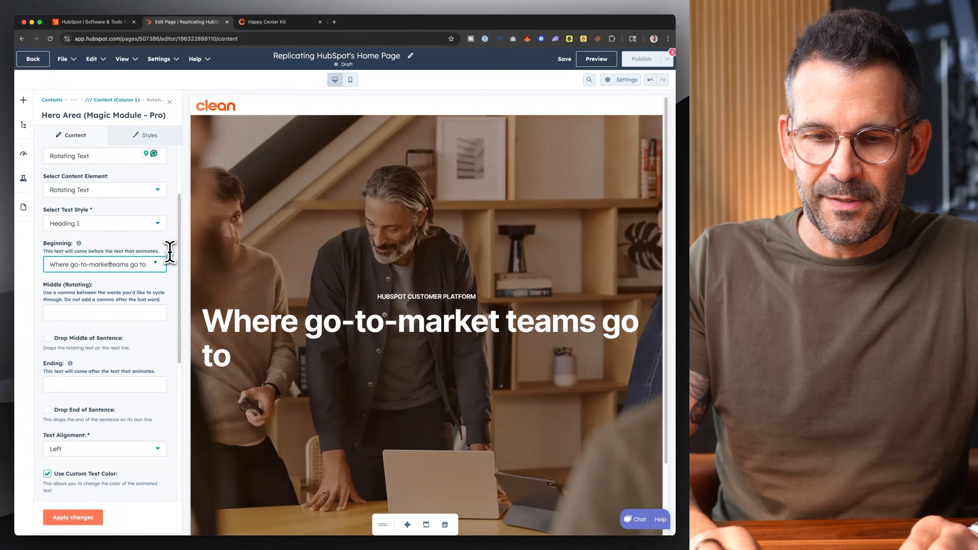
pyautogui.write('<')
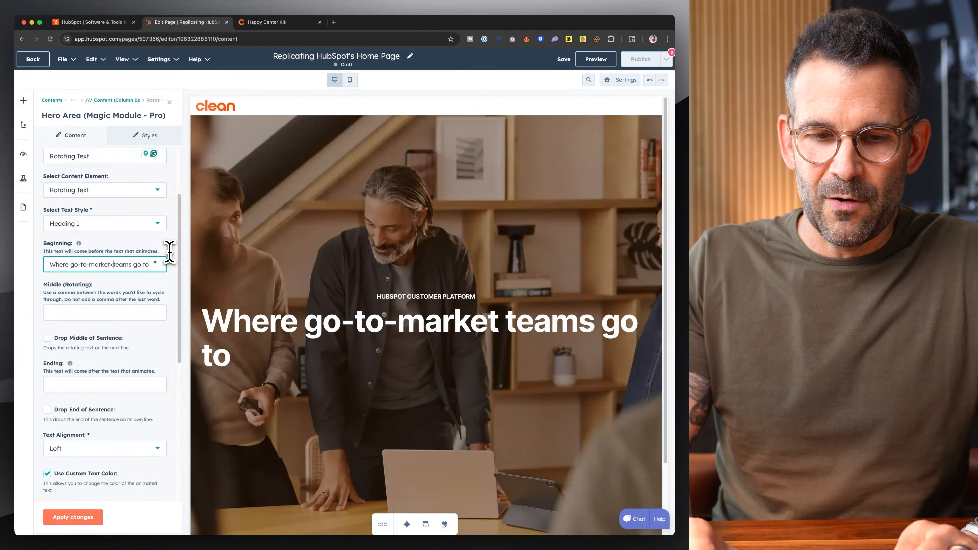
pyautogui.write('/br')
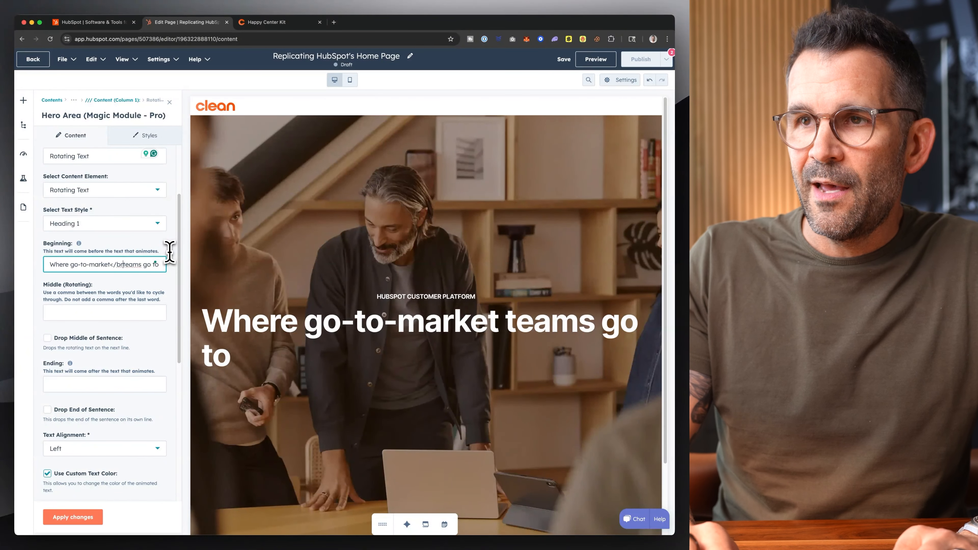
pyautogui.write('>')
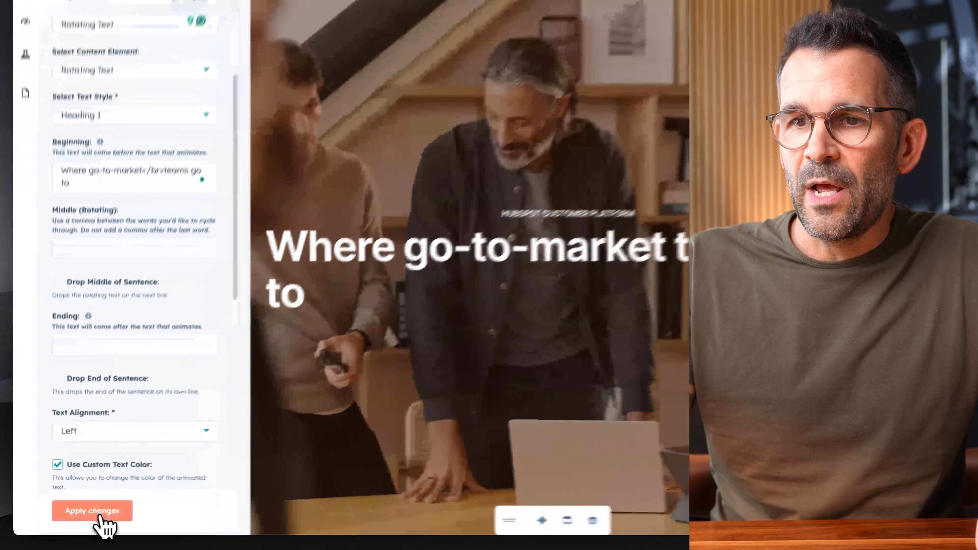
pyautogui.click(79, 519)
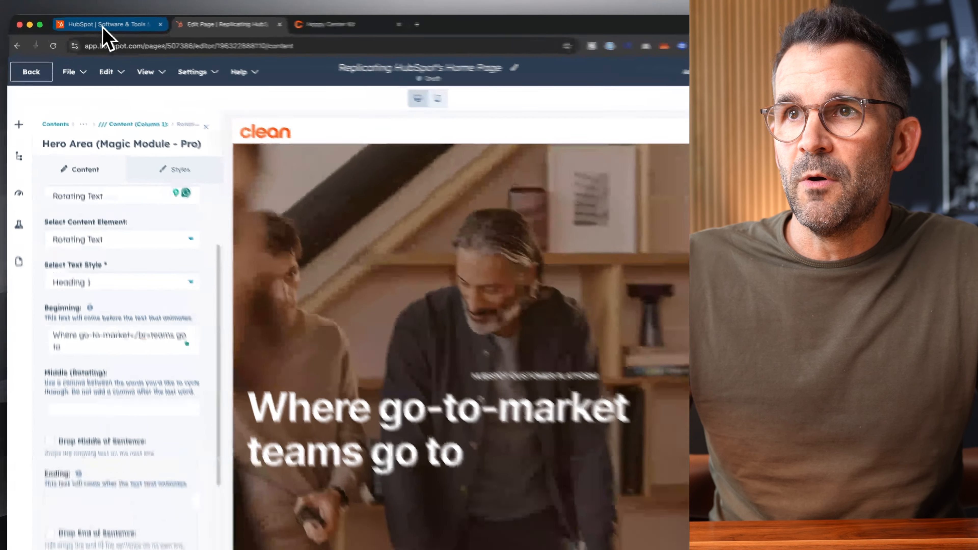
# - Check the rotating words on HubSpot's homepage, enter "grow.,scale.,close." as the middle rotating text, and apply the changes
pyautogui.click(92, 22)
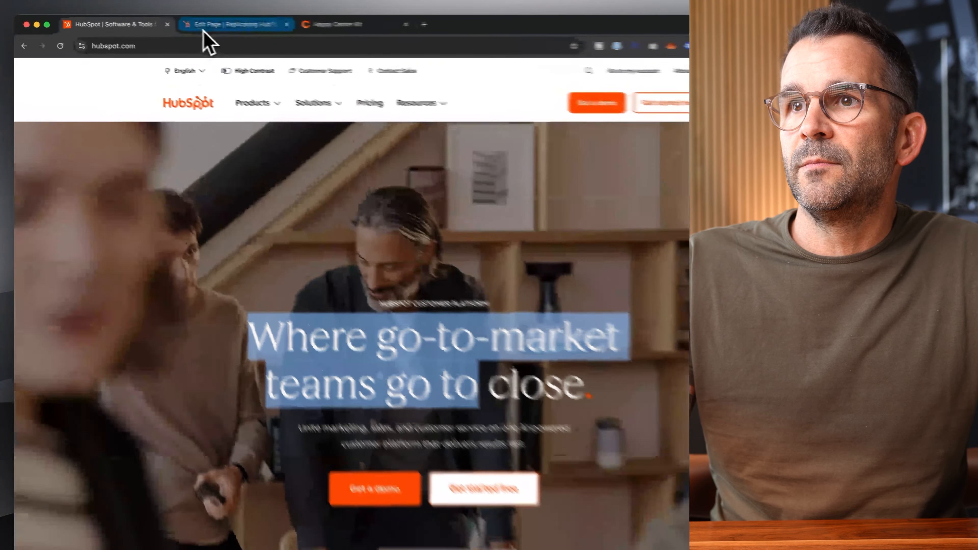
pyautogui.click(185, 22)
pyautogui.click(77, 385)
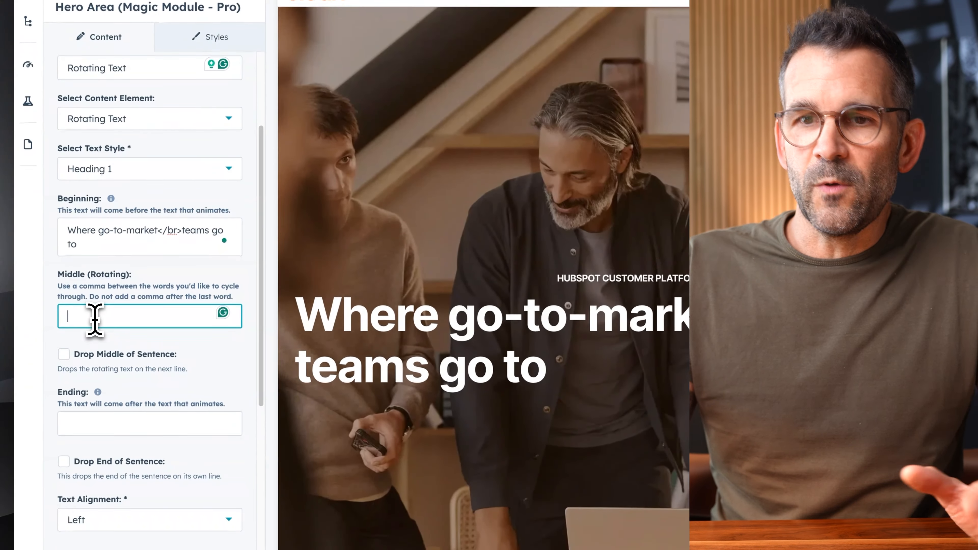
pyautogui.write('gr')
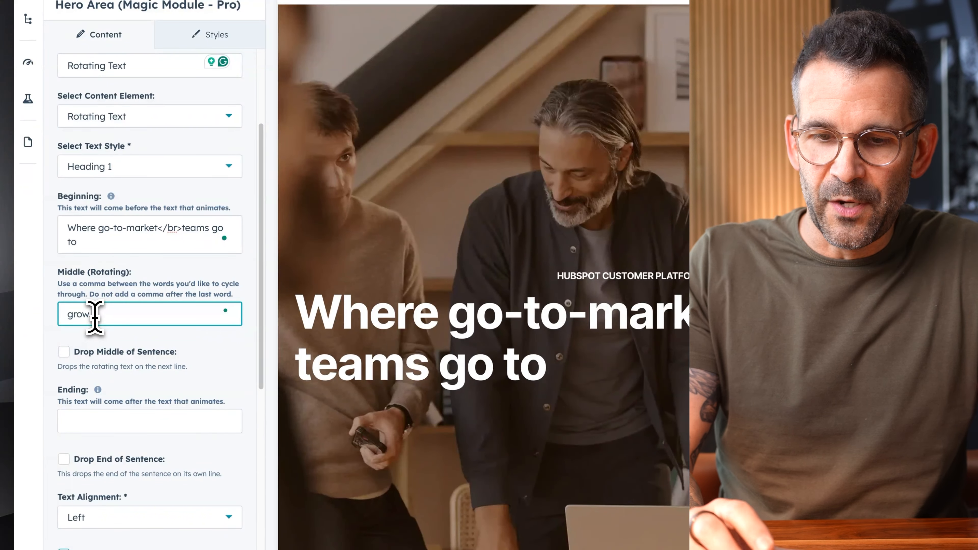
pyautogui.write('ow')
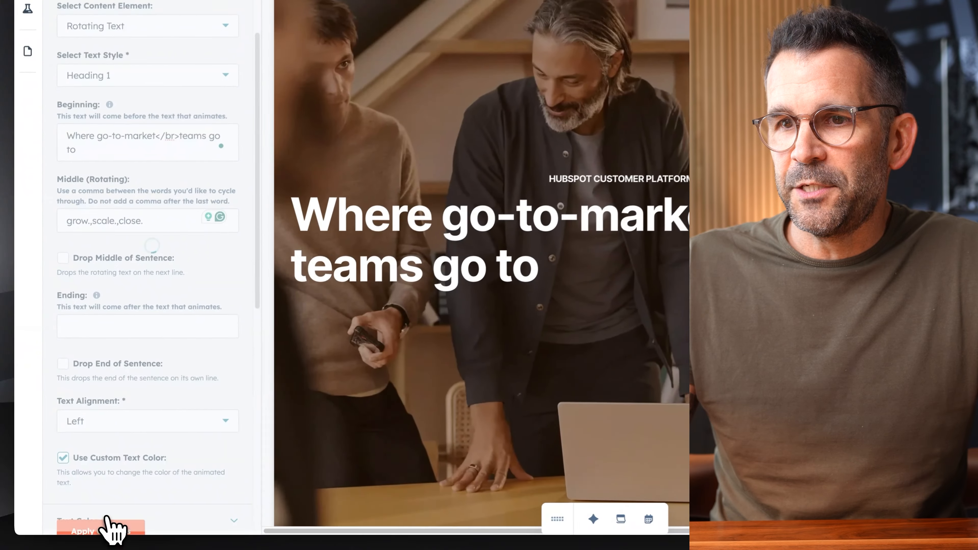
pyautogui.click(93, 514)
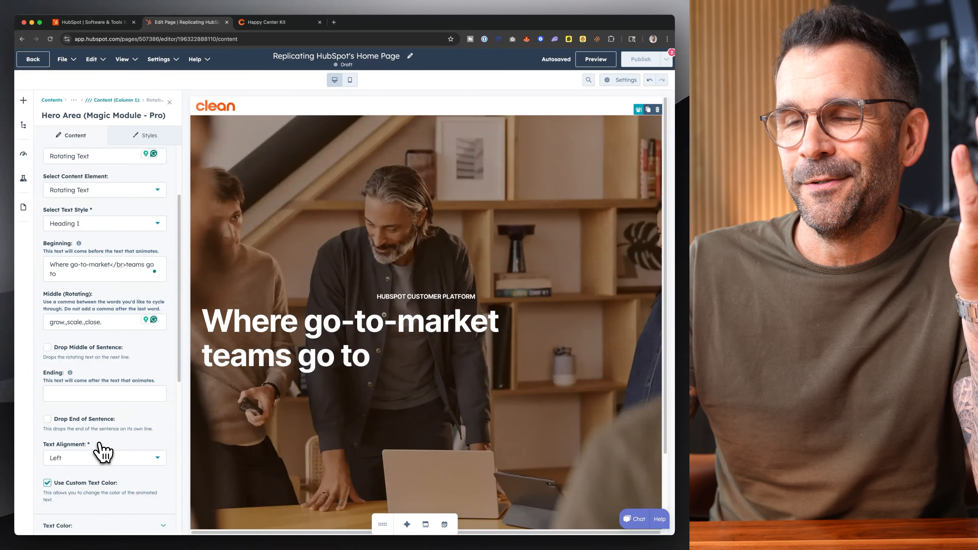
# - Enable Use Rotating Text Animation in the Hero Area module's START HERE settings and apply the changes
pyautogui.scroll(3, 102, 451)
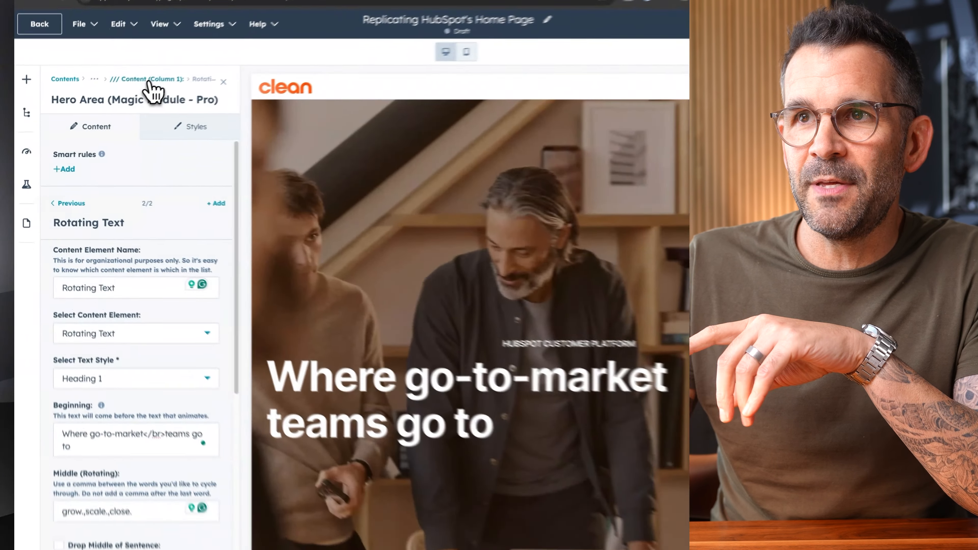
pyautogui.click(114, 100)
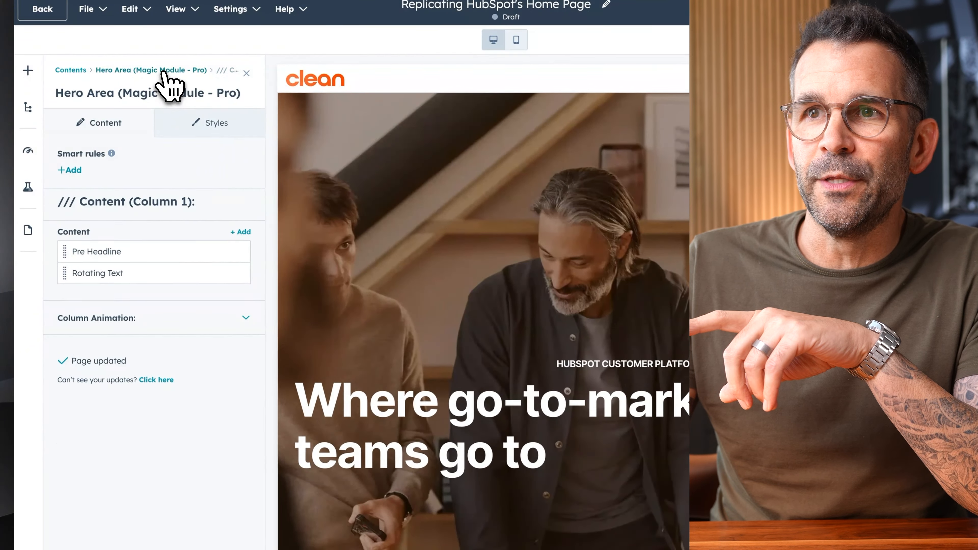
pyautogui.click(164, 71)
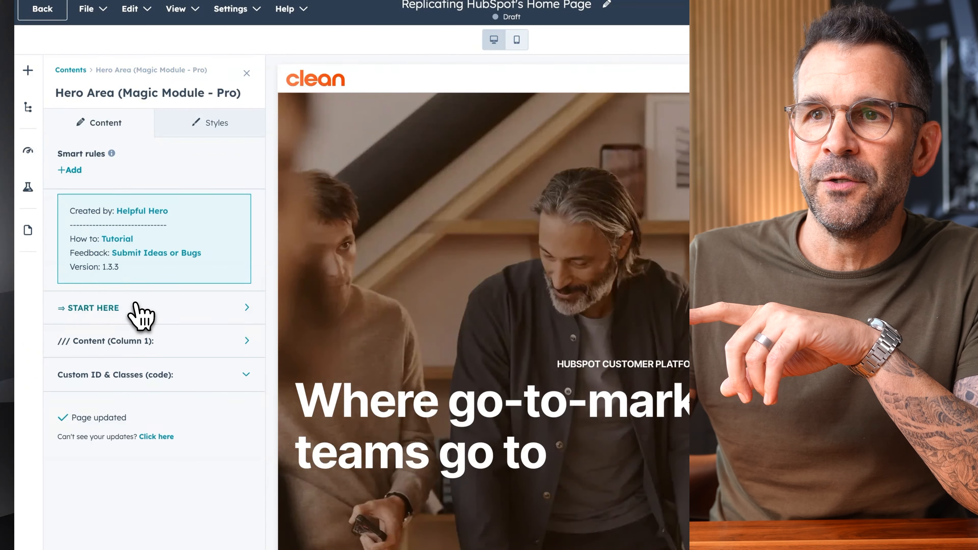
pyautogui.click(141, 310)
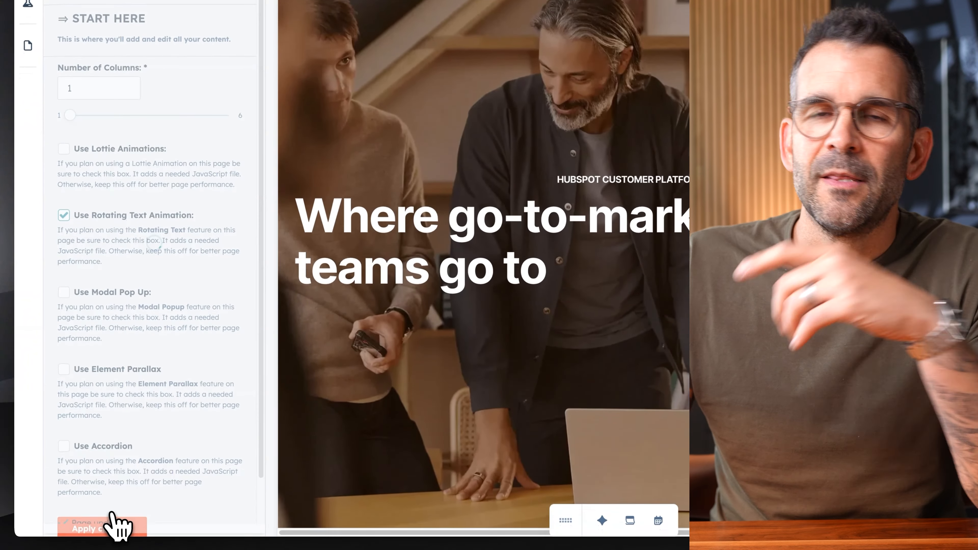
pyautogui.click(110, 520)
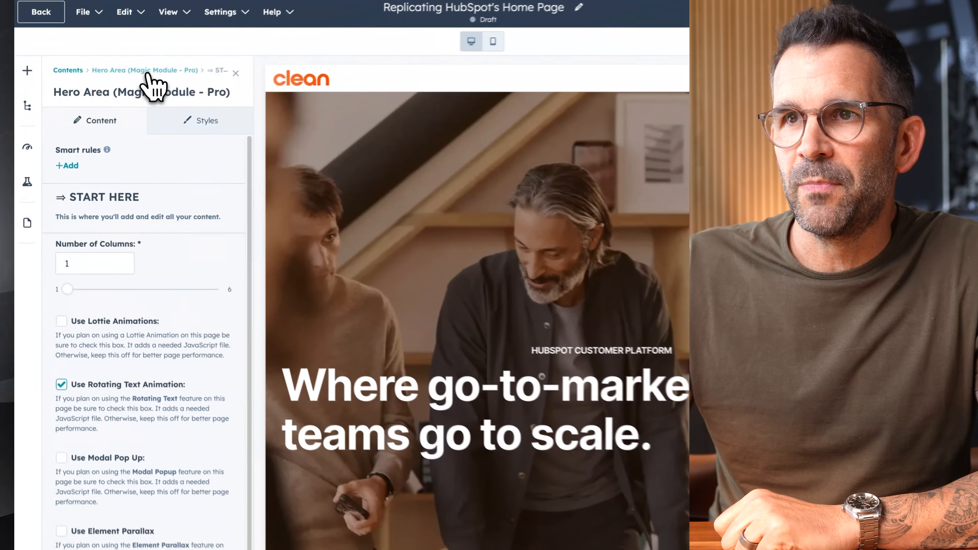
# - Reopen the Rotating Text element in Column 1, set its text alignment to Center, and apply the changes
pyautogui.click(107, 100)
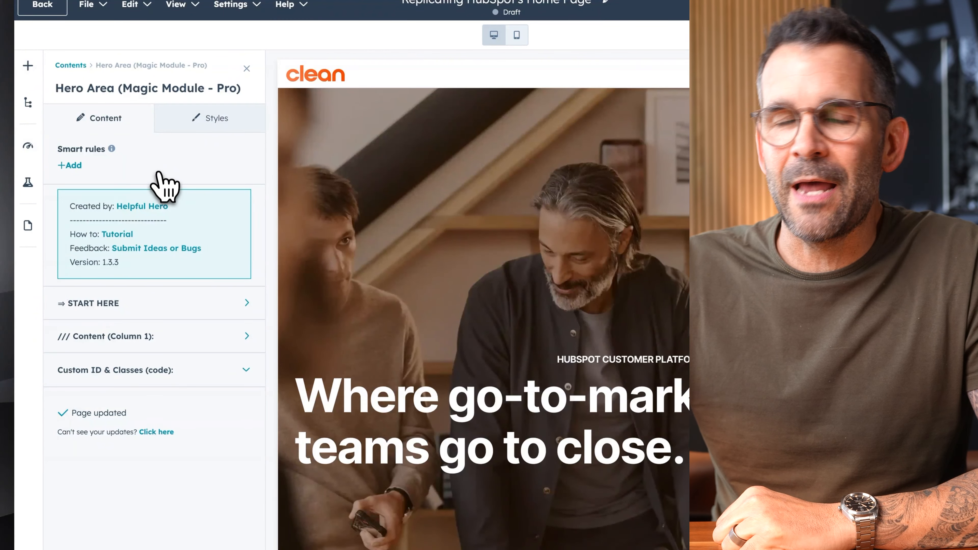
pyautogui.click(193, 354)
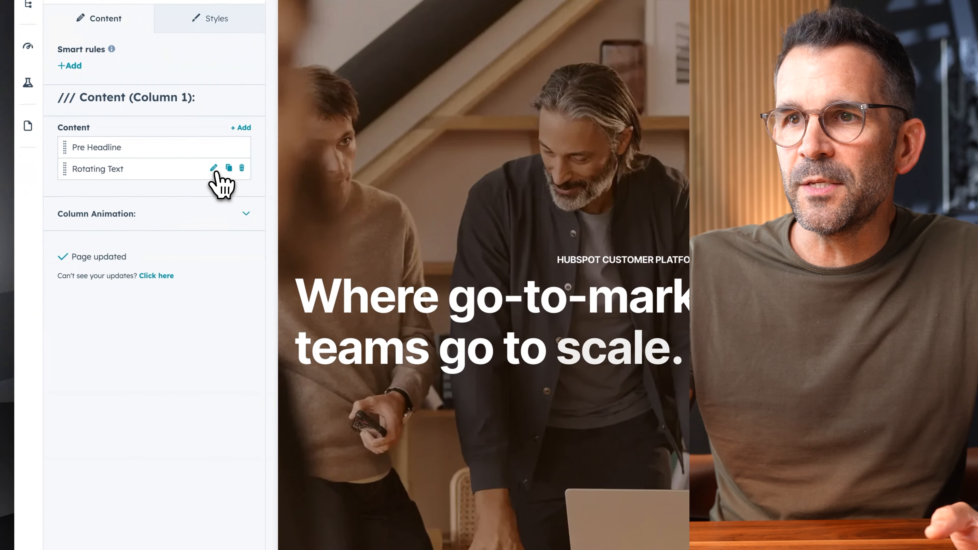
pyautogui.click(216, 269)
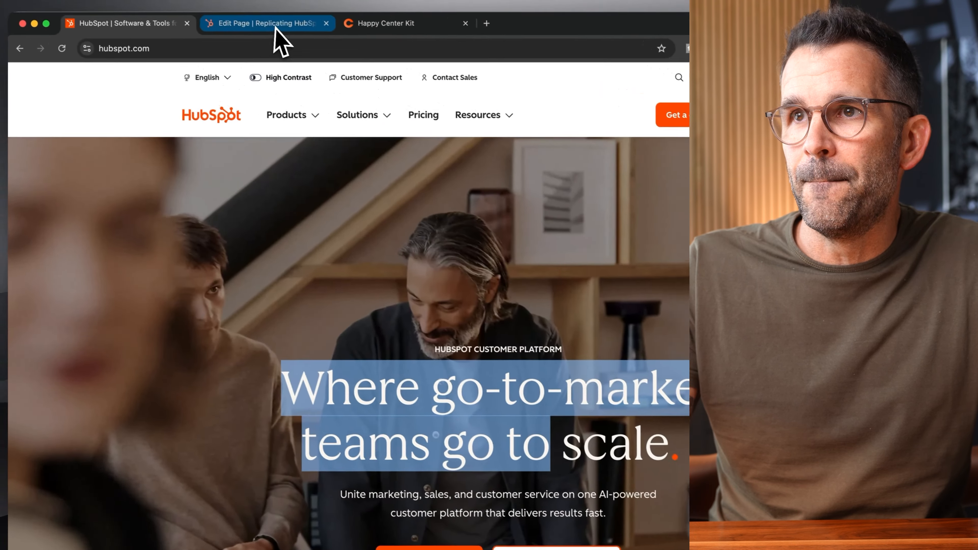
pyautogui.click(227, 2)
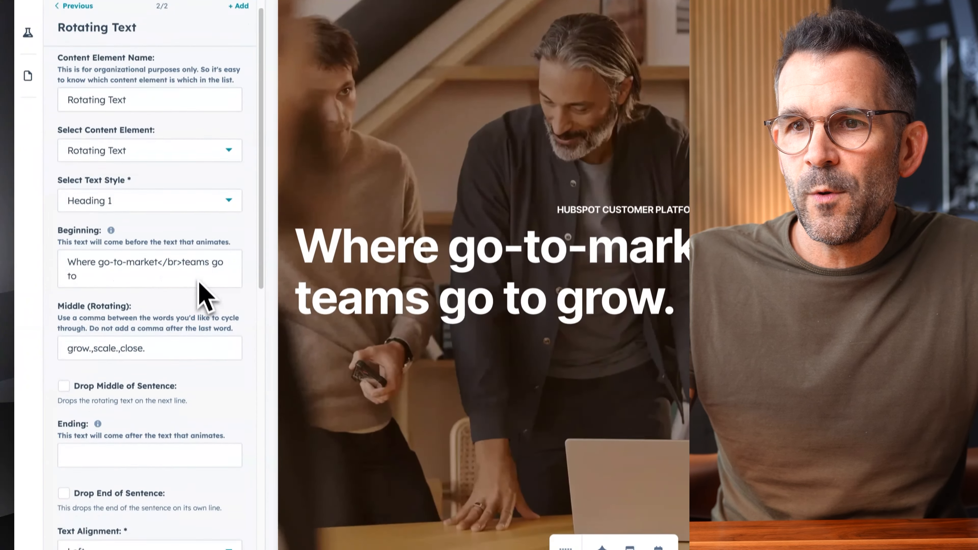
pyautogui.scroll(-7, 199, 285)
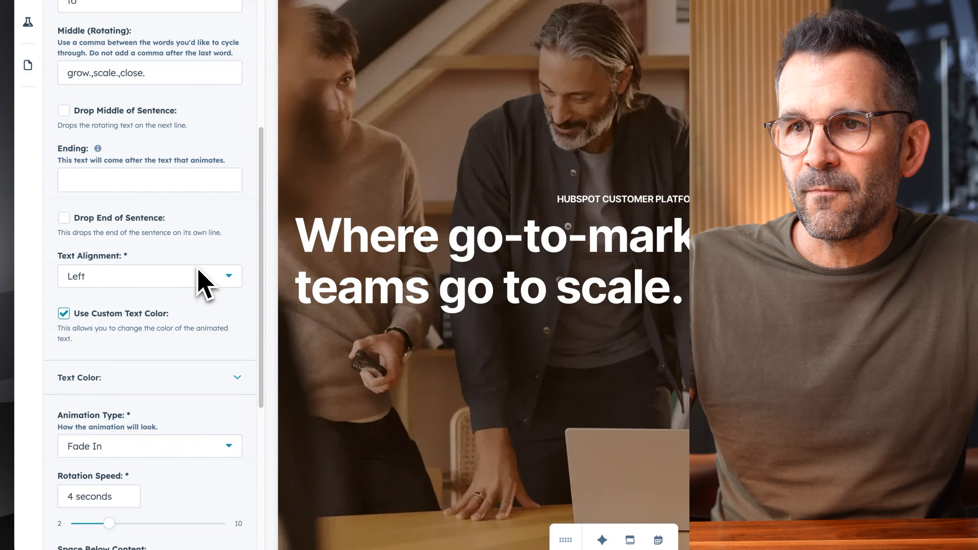
pyautogui.scroll(-1, 200, 283)
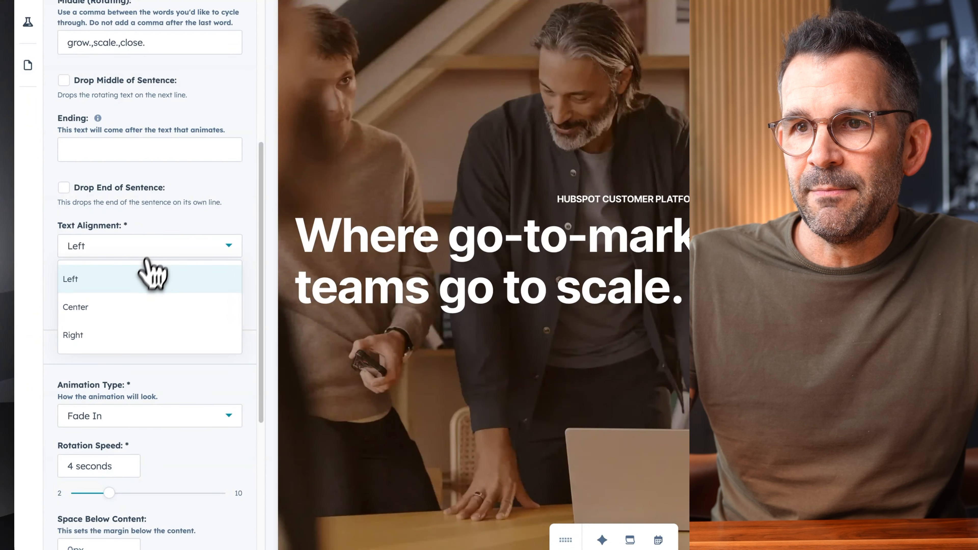
pyautogui.scroll(-6, 151, 301)
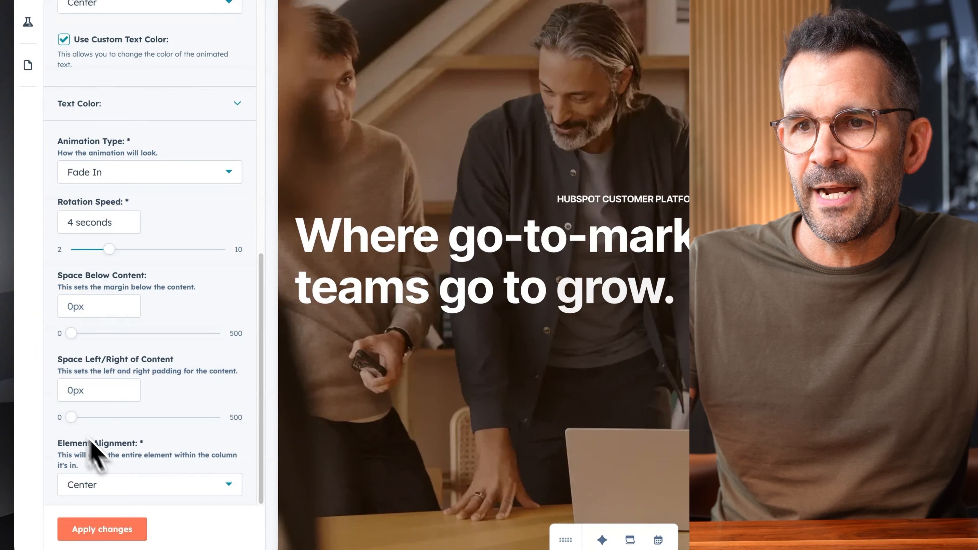
pyautogui.click(112, 530)
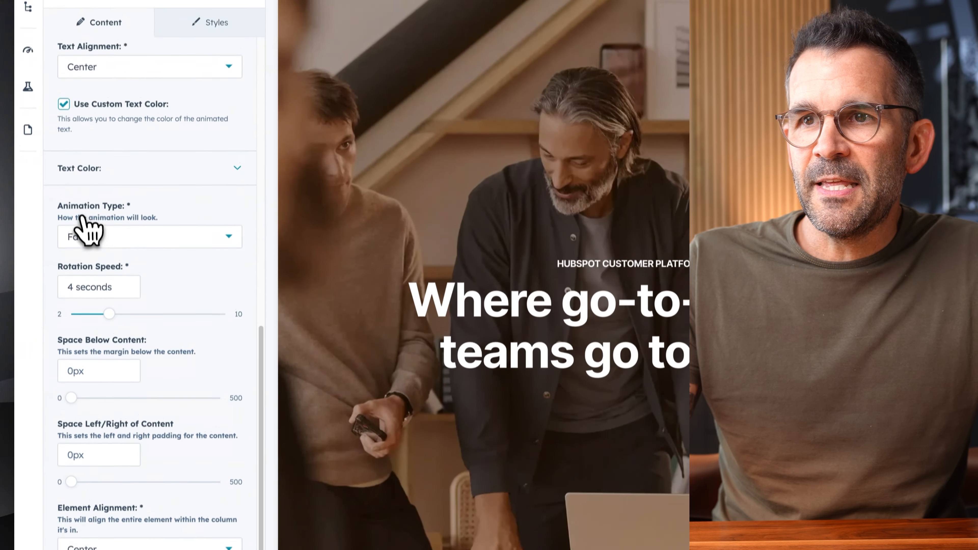
# - Set the rotating text's animation type to Fade in Up, apply the changes, and compare the headline with HubSpot's homepage
pyautogui.click(109, 158)
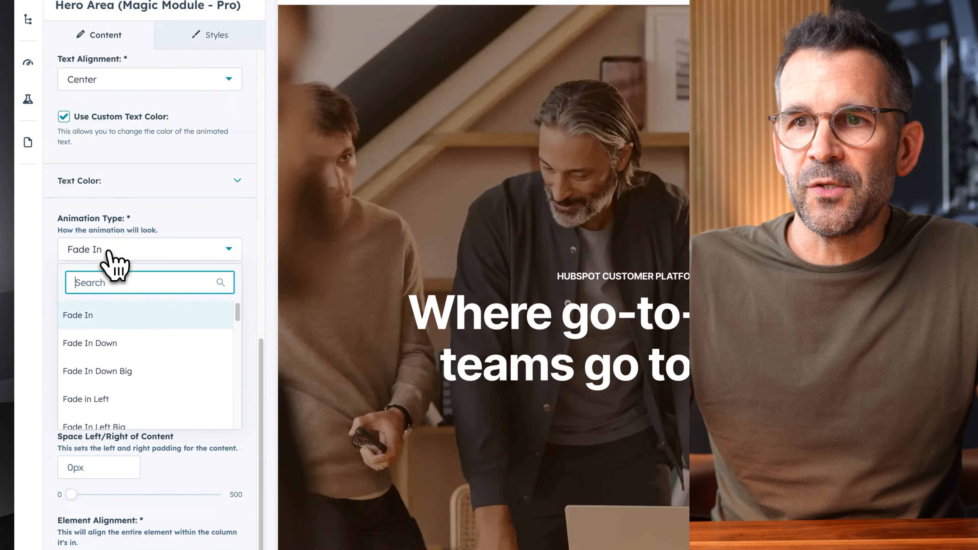
pyautogui.scroll(-5, 131, 347)
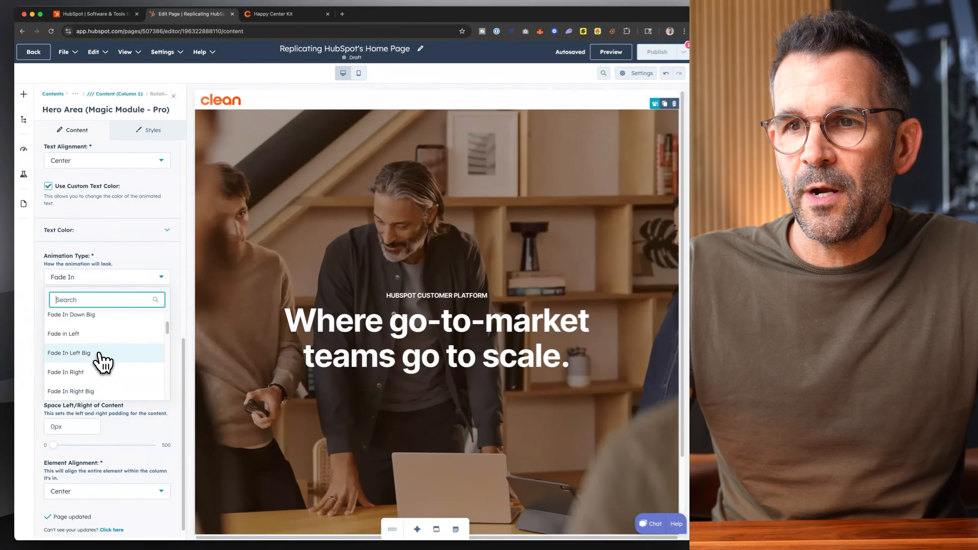
pyautogui.scroll(-1, 99, 361)
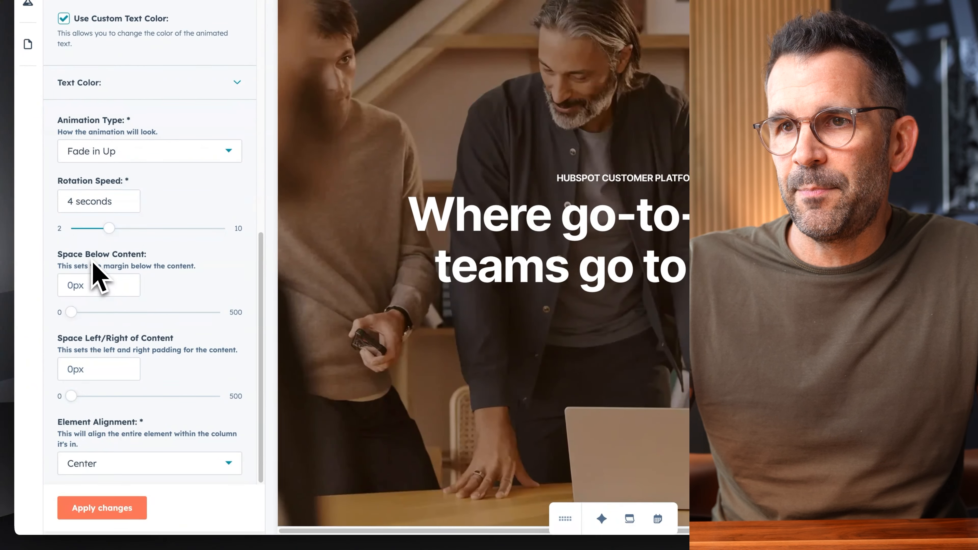
pyautogui.click(101, 508)
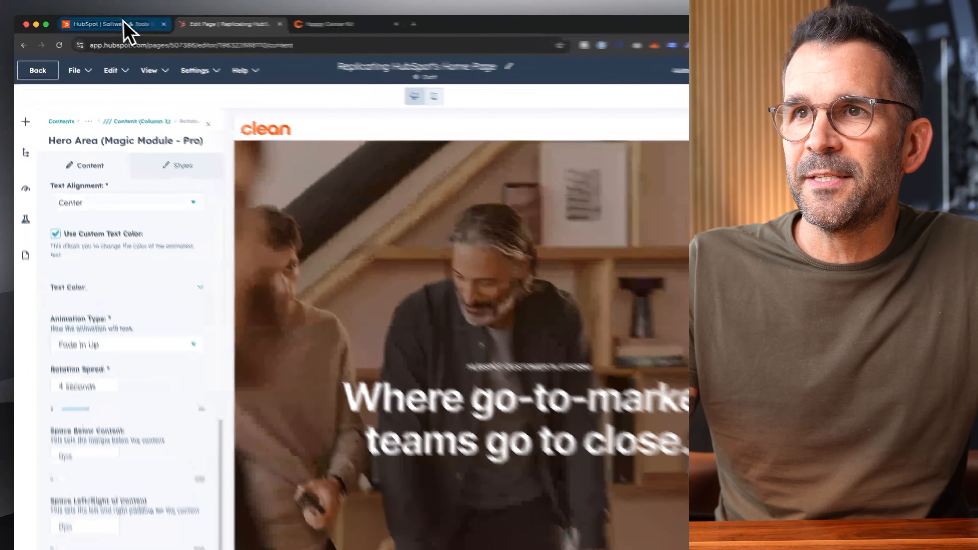
pyautogui.click(102, 24)
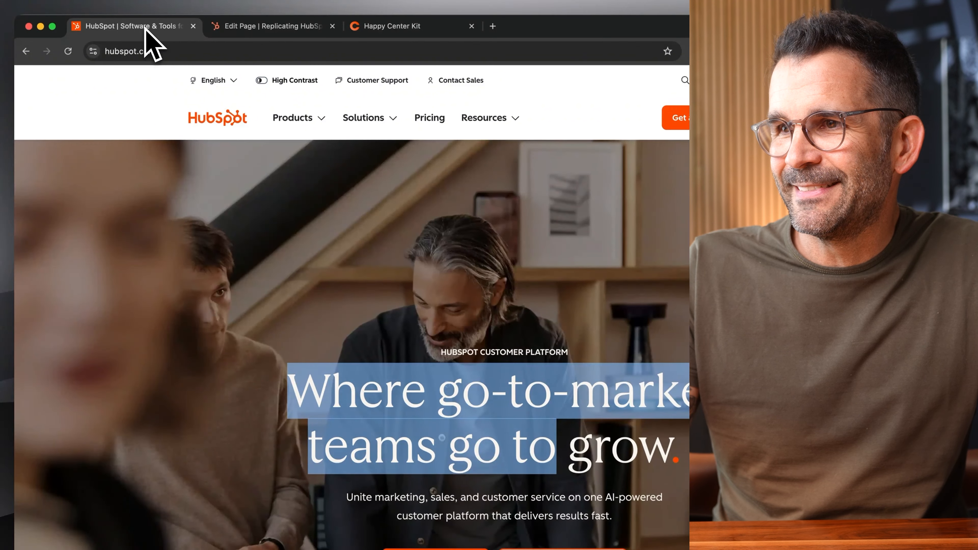
pyautogui.click(239, 27)
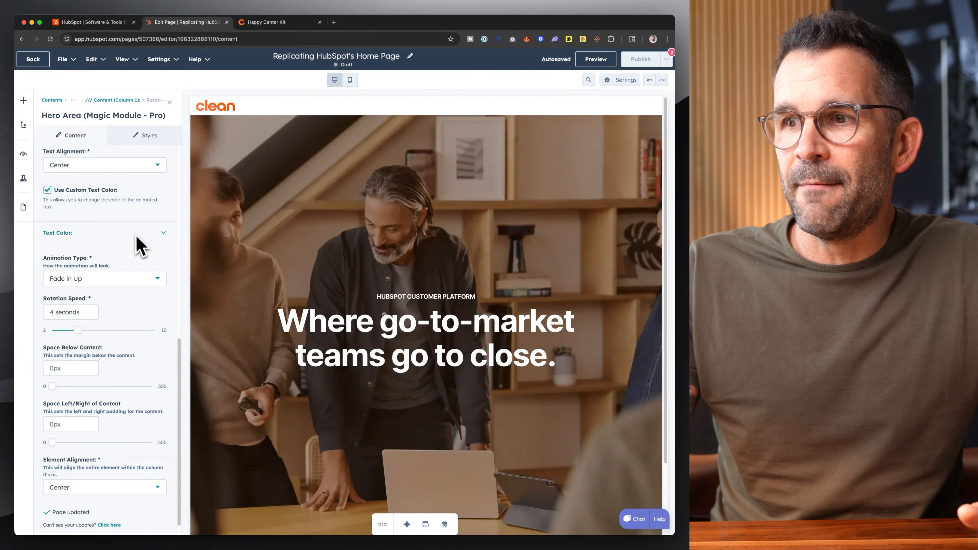
# - Return to the Column 1 content list and add a third content element after Rotating Text
pyautogui.scroll(10, 138, 246)
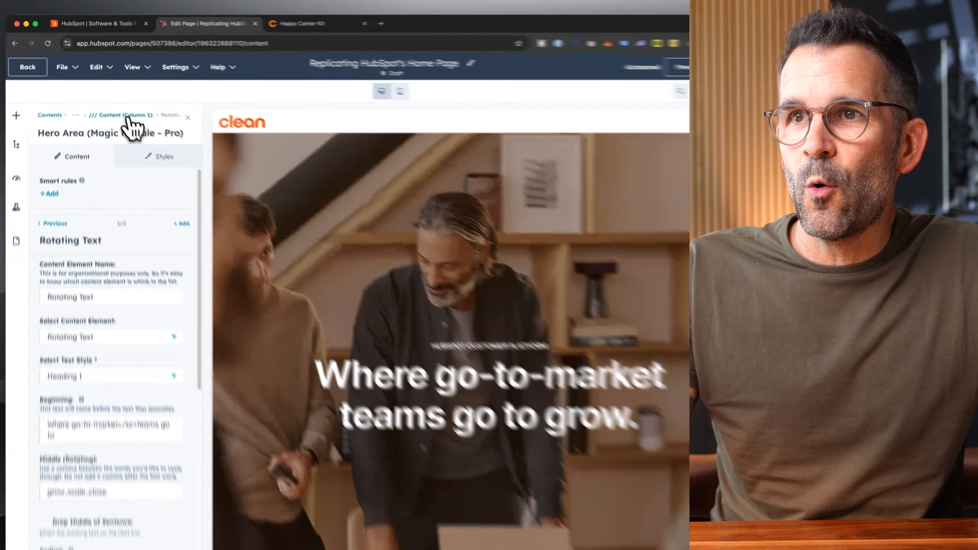
pyautogui.click(119, 100)
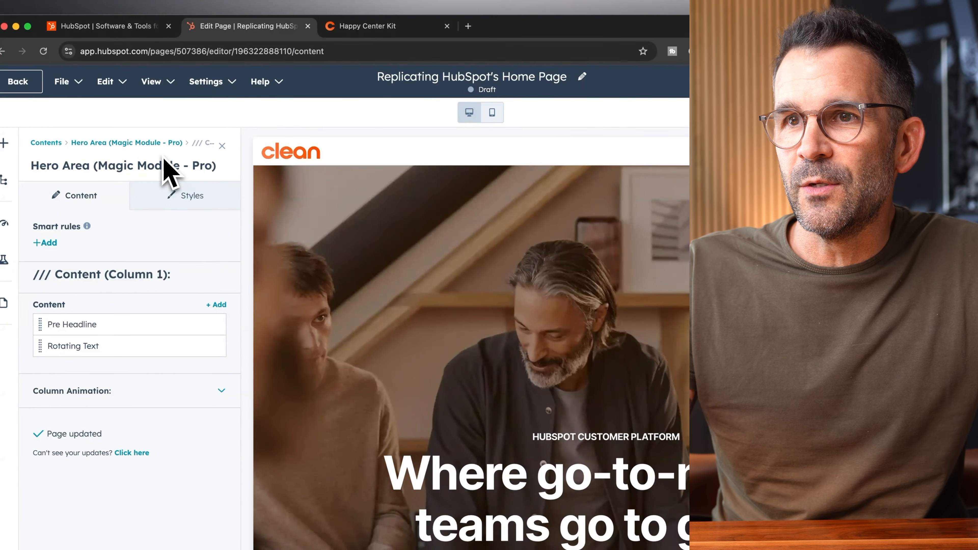
pyautogui.click(219, 305)
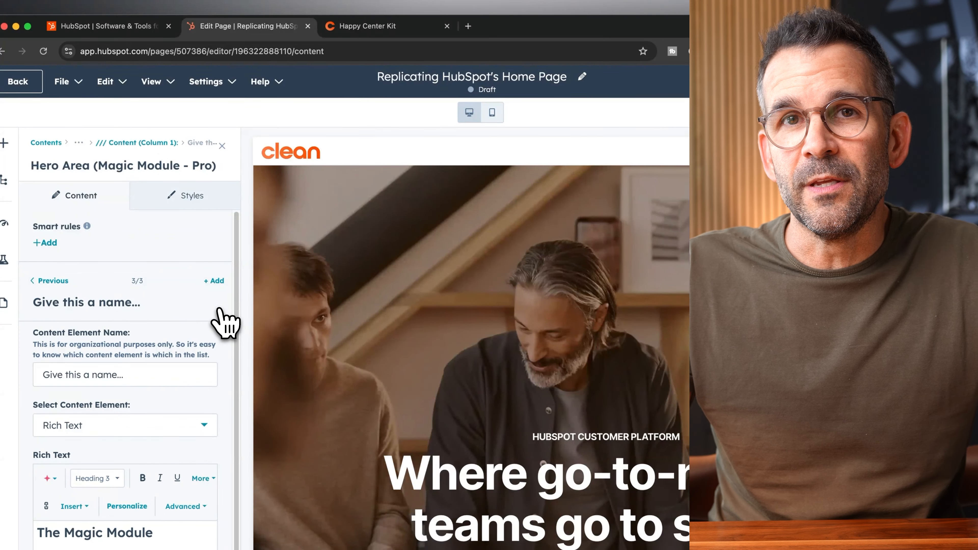
# - Copy the supporting paragraph beginning "Unite marketing, sales, and customer service" from HubSpot's homepage and replace the new element's placeholder rich text with it
pyautogui.click(117, 32)
pyautogui.moveTo(473, 423); pyautogui.dragTo(201, 415)
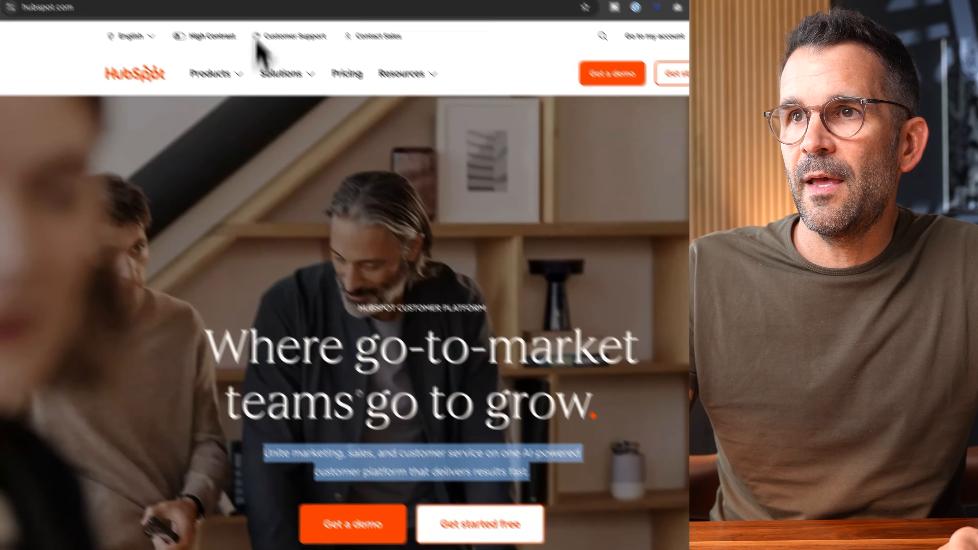
pyautogui.click(228, 20)
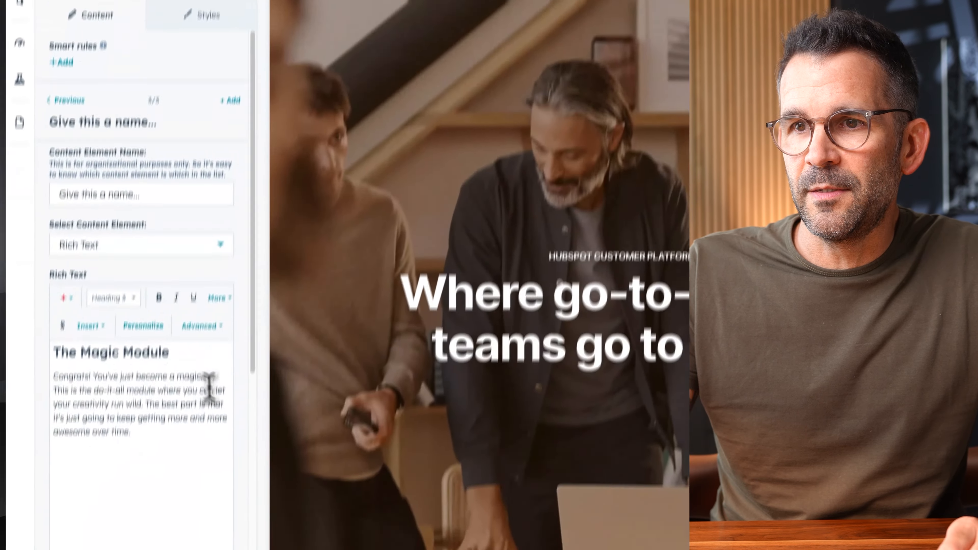
pyautogui.hotkey('ctrl', 'a')
pyautogui.press('BackSpace')
pyautogui.write('Unite marketing, sales, and customer service on one AI-poweredcustomer platform that delivers results fast.')
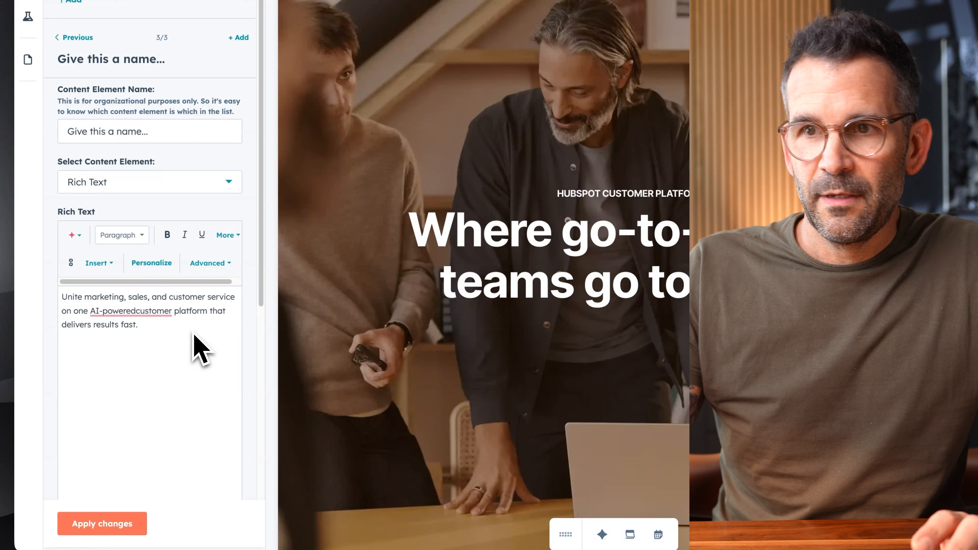
# - Center the supporting paragraph, color its text white, turn on the dark editor, and apply the changes
pyautogui.hotkey('ctrl', 'a')
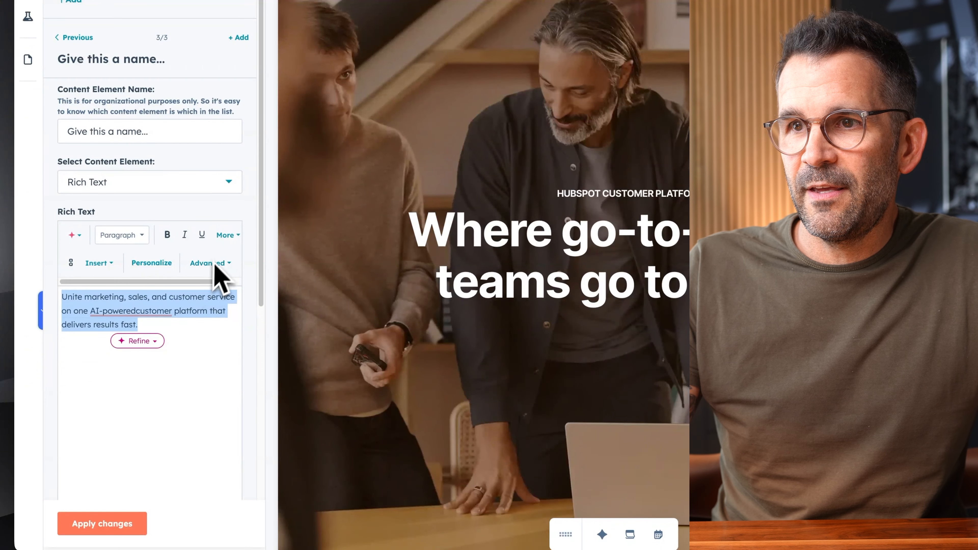
pyautogui.click(222, 238)
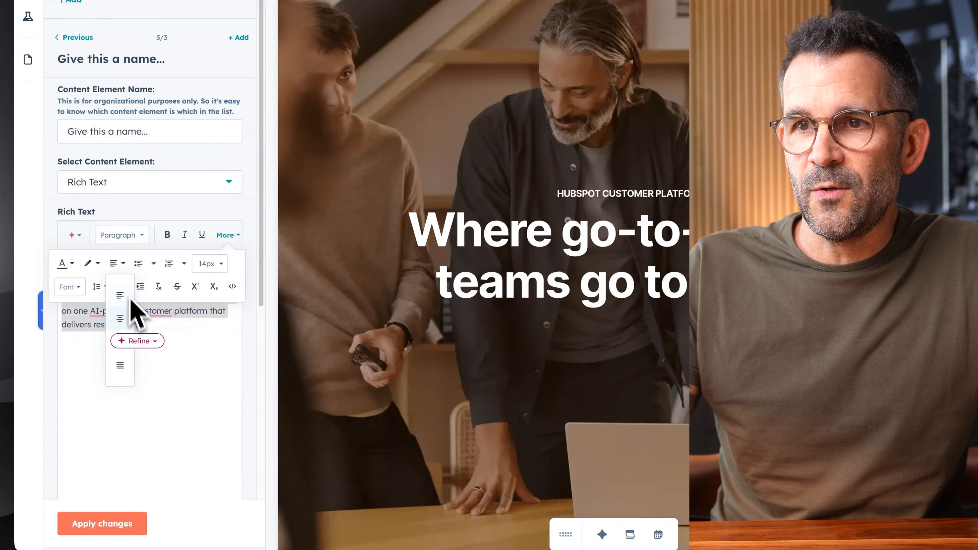
pyautogui.click(120, 319)
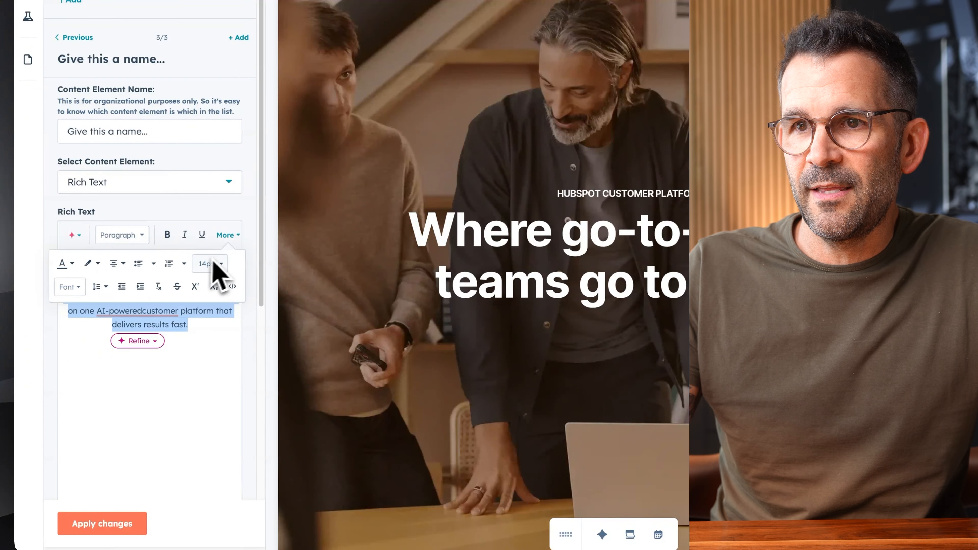
pyautogui.click(89, 264)
pyautogui.click(73, 342)
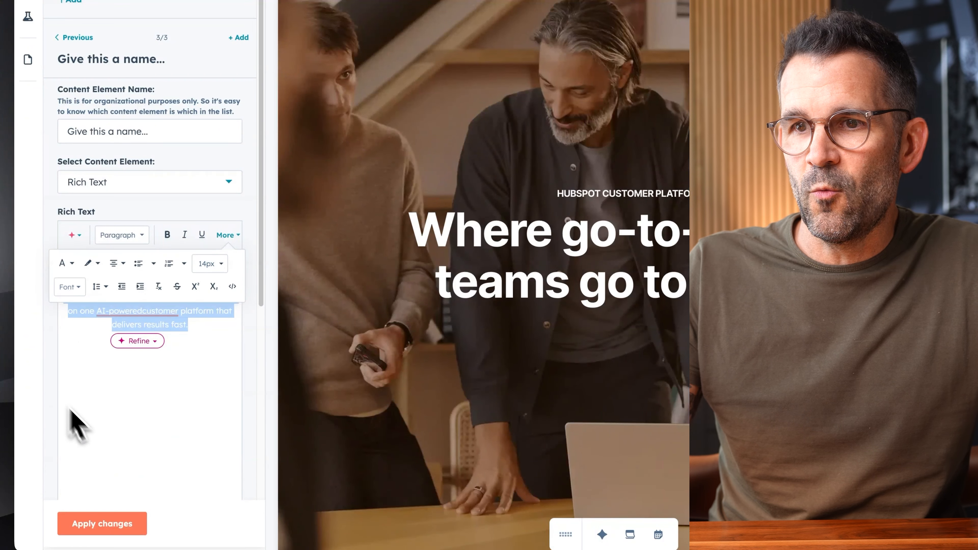
pyautogui.scroll(-6, 186, 459)
pyautogui.click(183, 304)
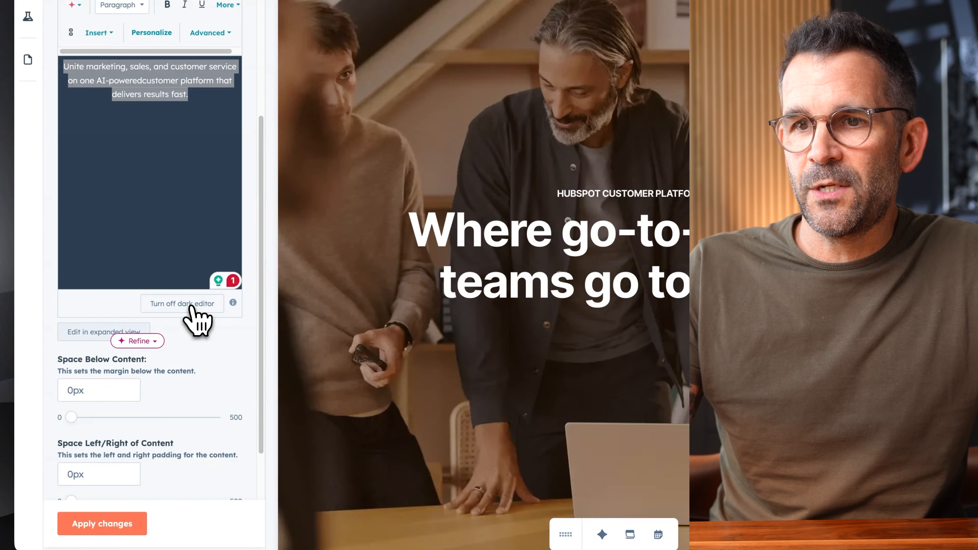
pyautogui.click(117, 524)
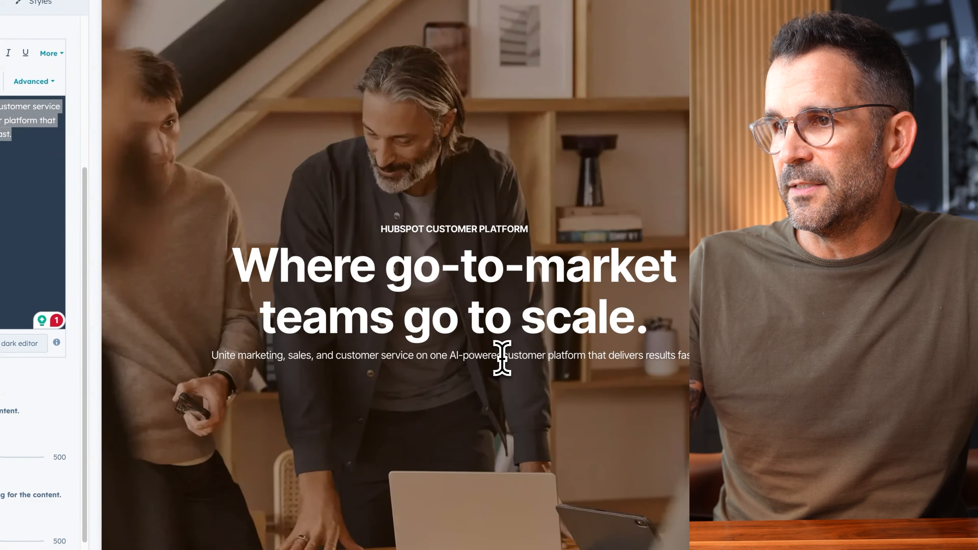
# - Insert a line break between "AI-powered" and "customer" in the supporting paragraph and apply the changes
pyautogui.scroll(1, 131, 212)
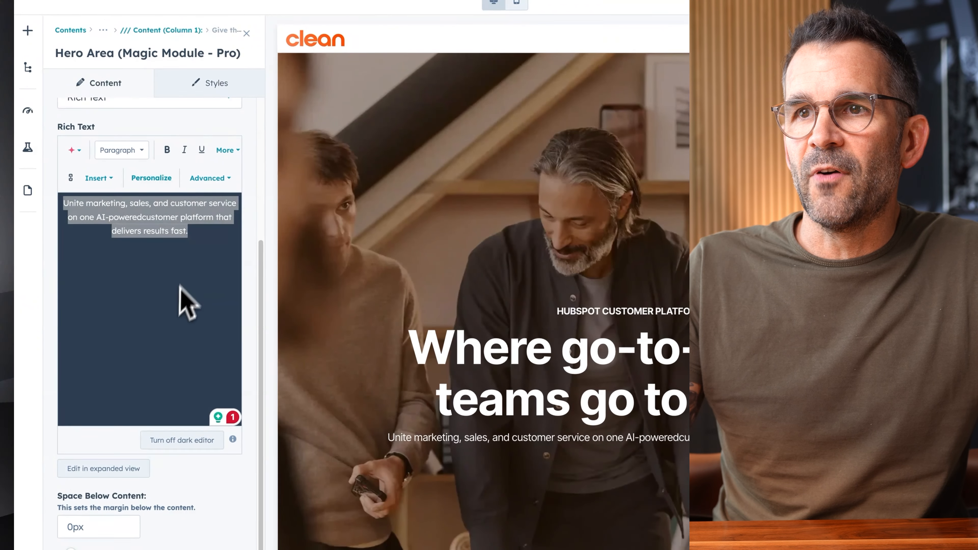
pyautogui.click(148, 266)
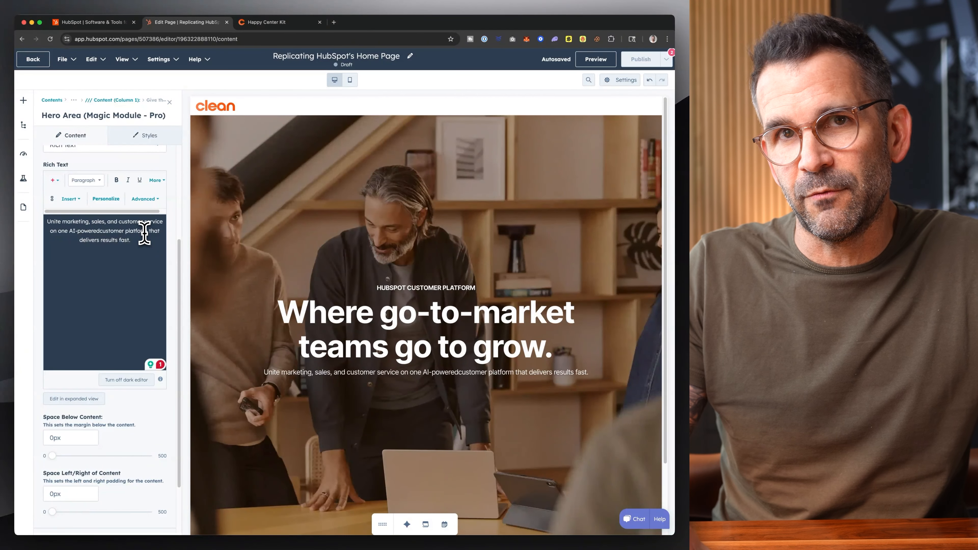
pyautogui.hotkey('shift', 'Return')
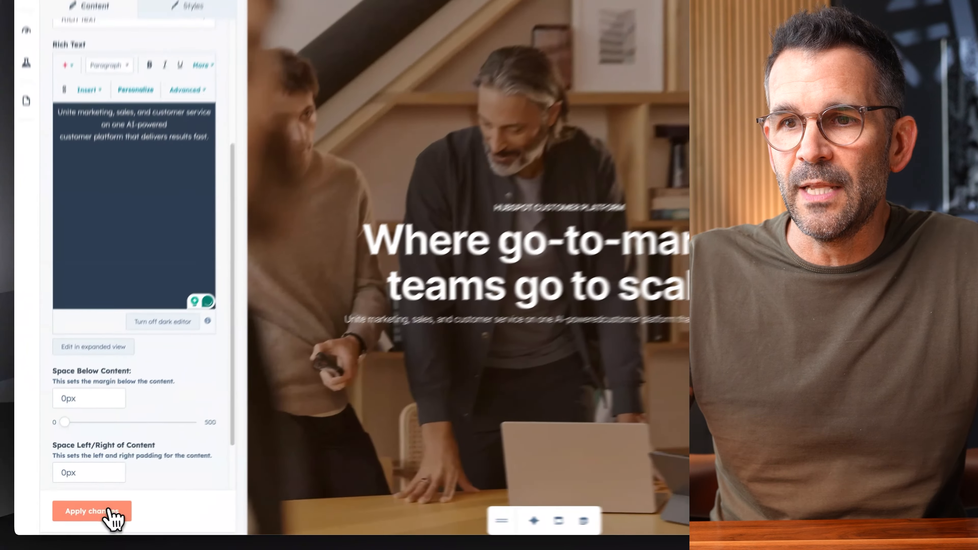
pyautogui.click(84, 517)
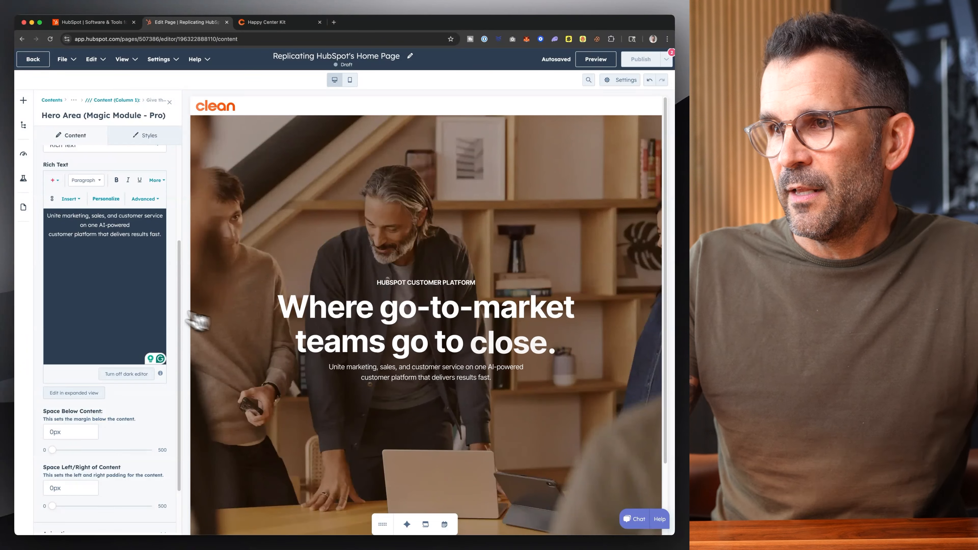
# - Add a fourth content element named "buttons" to Column 1 and set its content element to CTA / Button / Modal Pop
pyautogui.scroll(4, 142, 308)
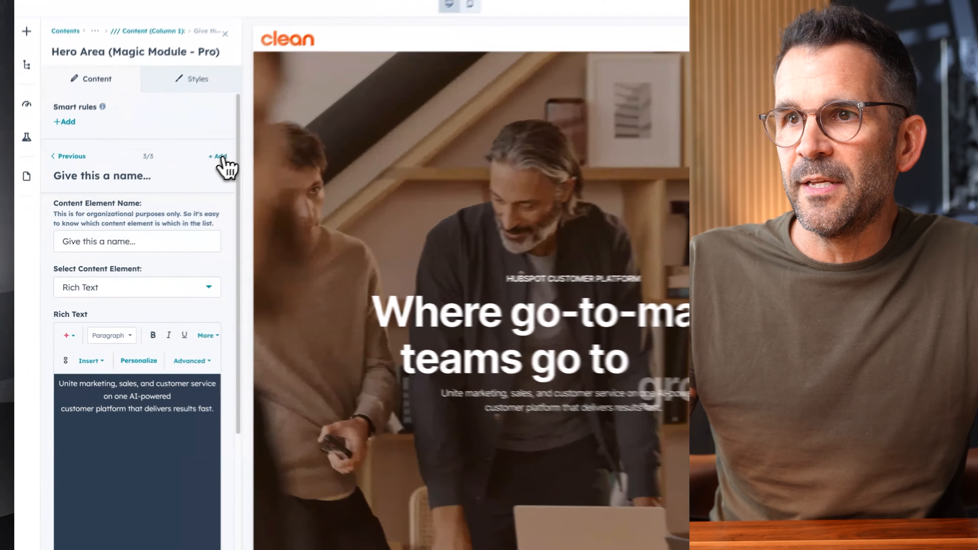
pyautogui.click(166, 193)
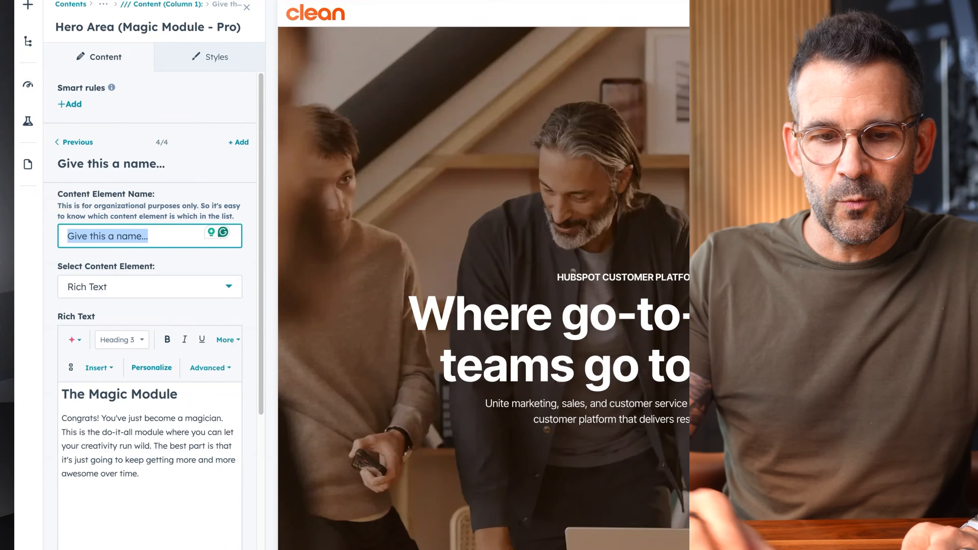
pyautogui.write('buto')
pyautogui.press('BackSpace')
pyautogui.write('tons')
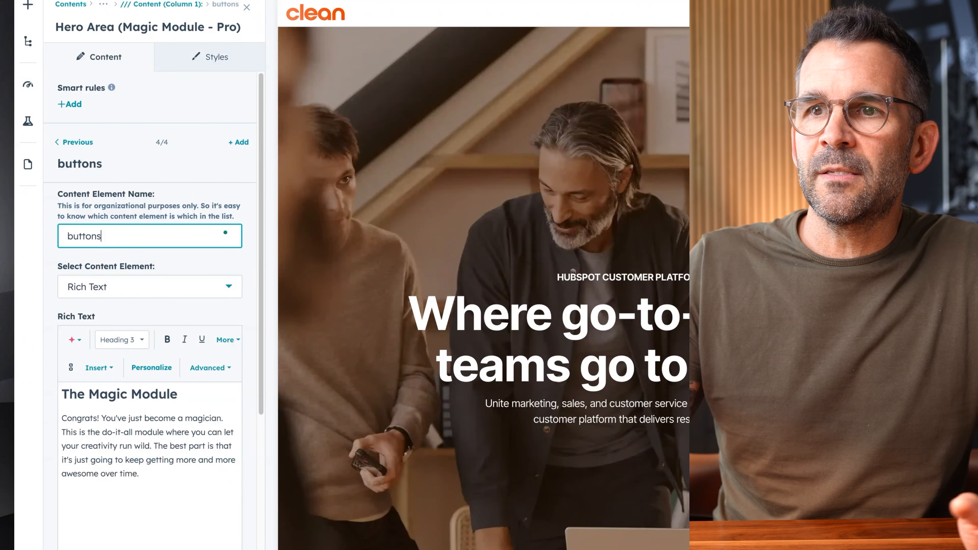
pyautogui.click(200, 300)
pyautogui.write('bu')
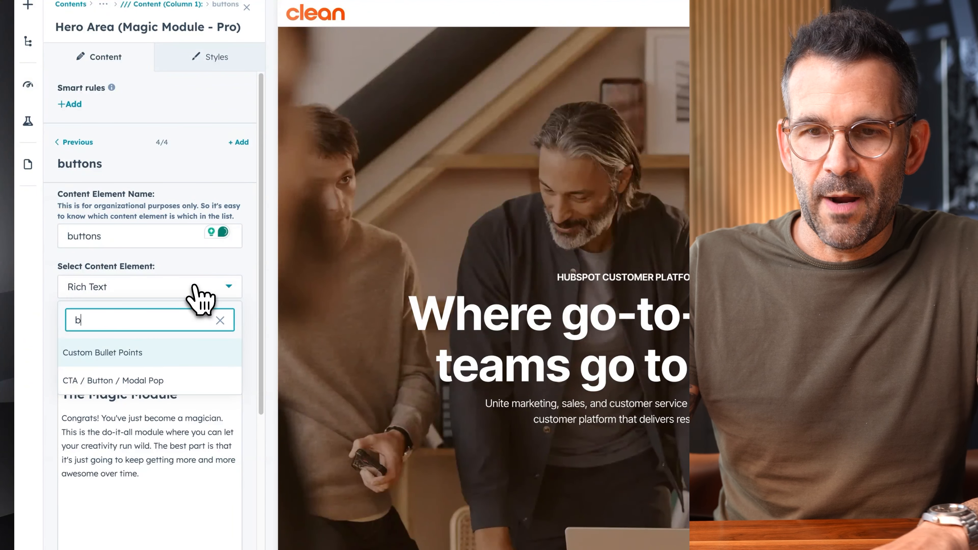
pyautogui.click(144, 381)
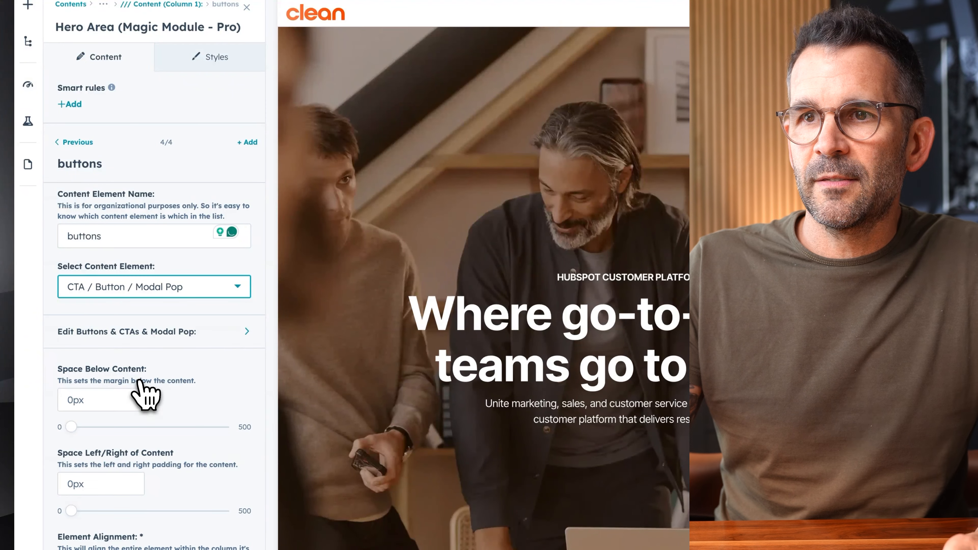
# - Open the buttons element's button settings and choose Standard Button as the button type
pyautogui.click(228, 337)
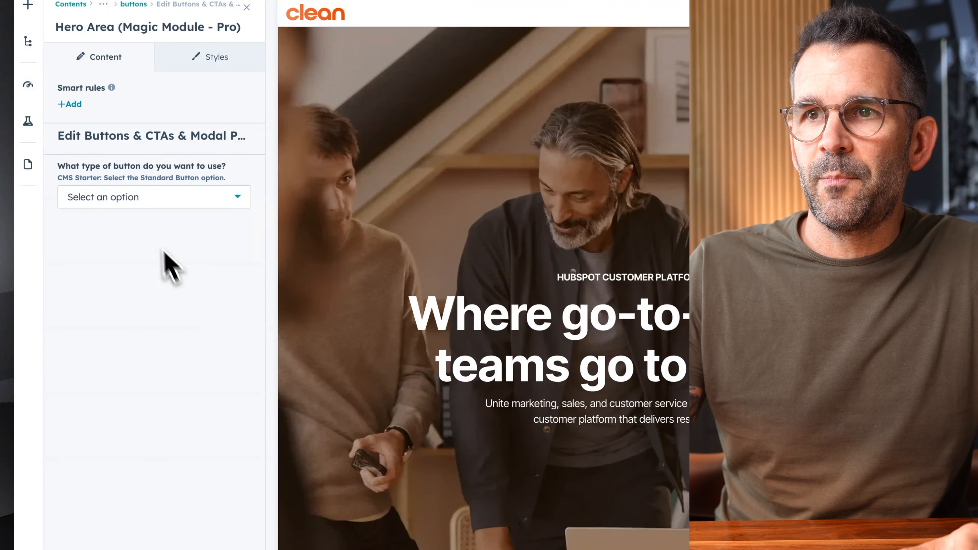
pyautogui.click(151, 205)
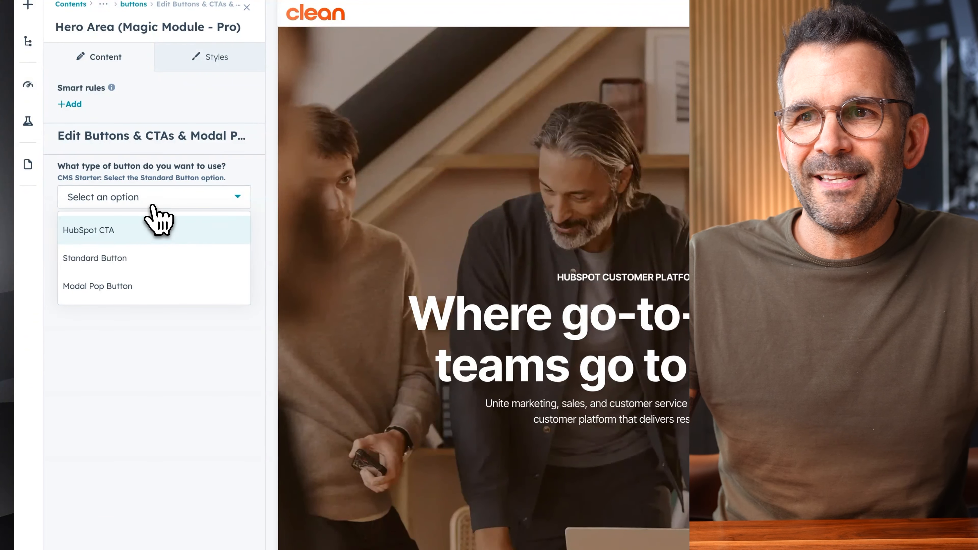
pyautogui.click(121, 265)
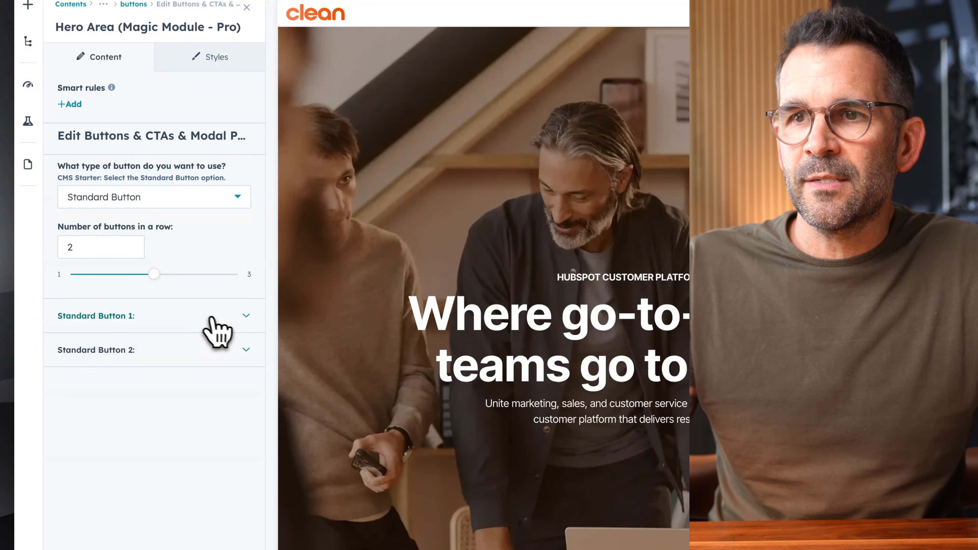
# - Check the button wording on HubSpot's homepage and set Standard Button 1's label to "Get a demo"
pyautogui.click(228, 334)
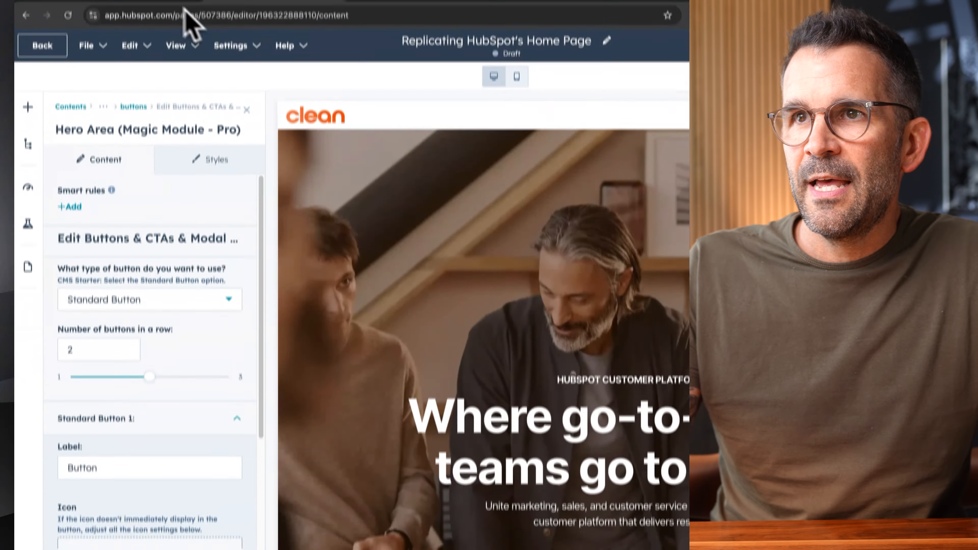
pyautogui.click(166, 30)
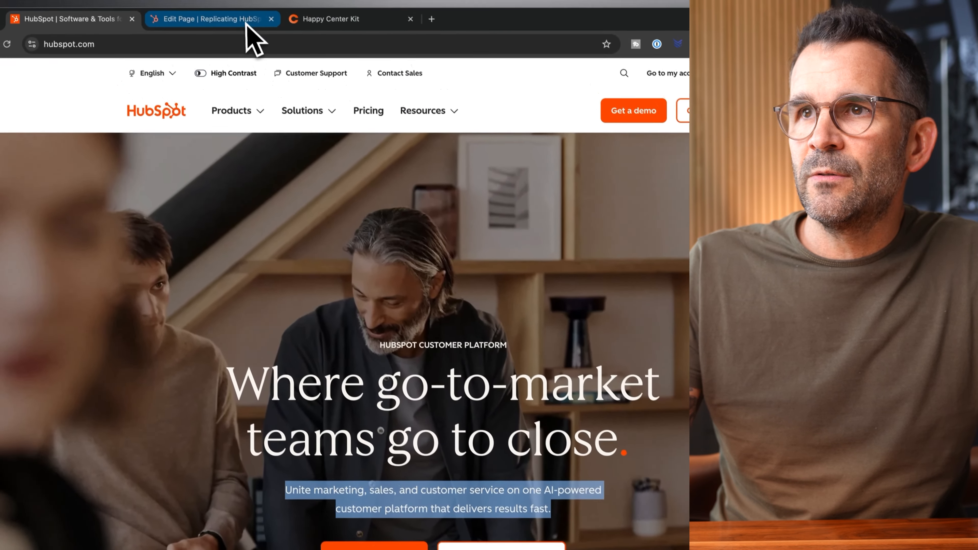
pyautogui.click(248, 28)
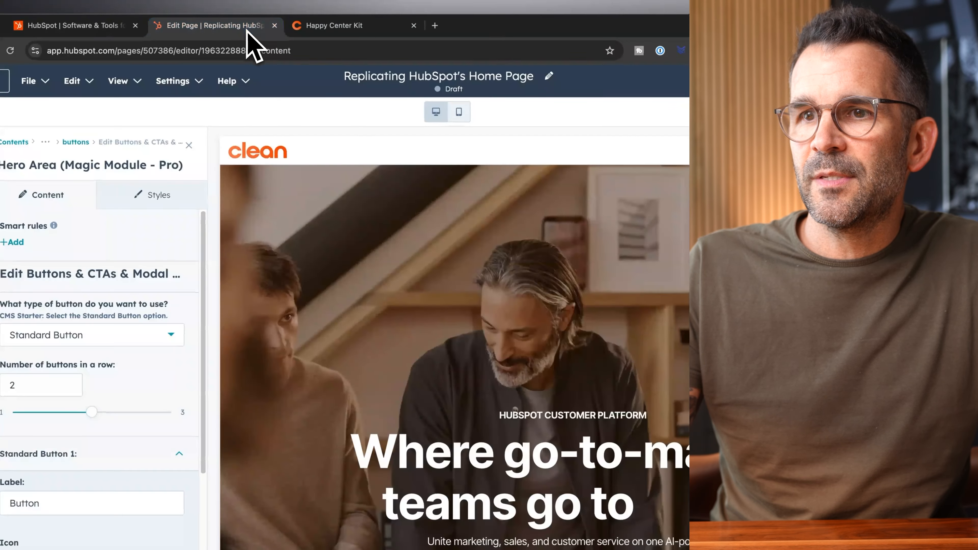
pyautogui.moveTo(77, 427); pyautogui.dragTo(6, 431)
pyautogui.write('Get a ')
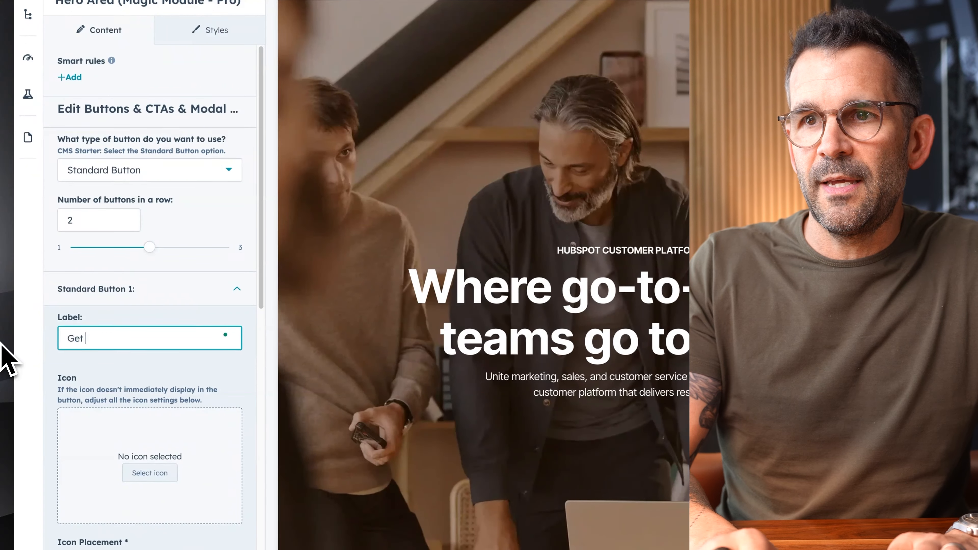
pyautogui.write('demo')
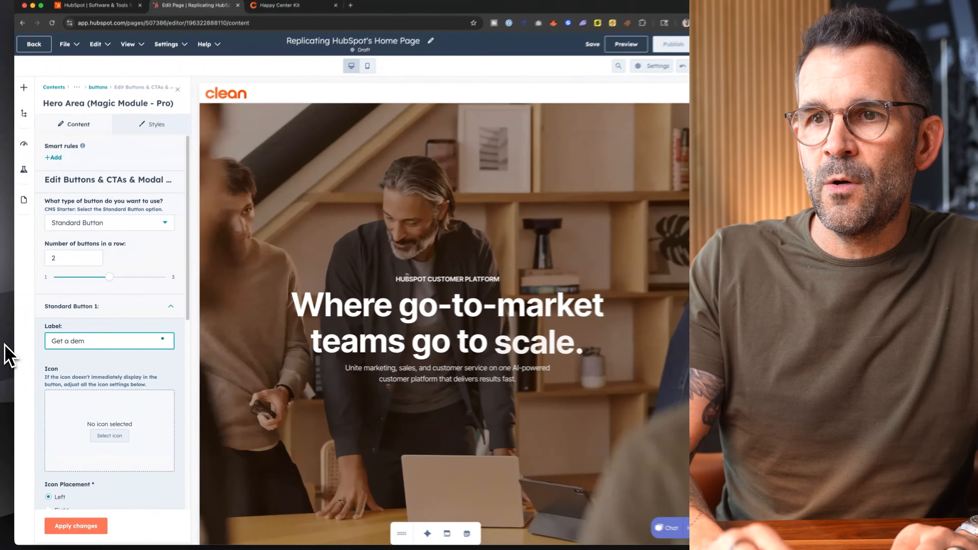
# - Review Standard Button 1's icon, style and link settings, leaving its style as Primary
pyautogui.scroll(-5, 116, 386)
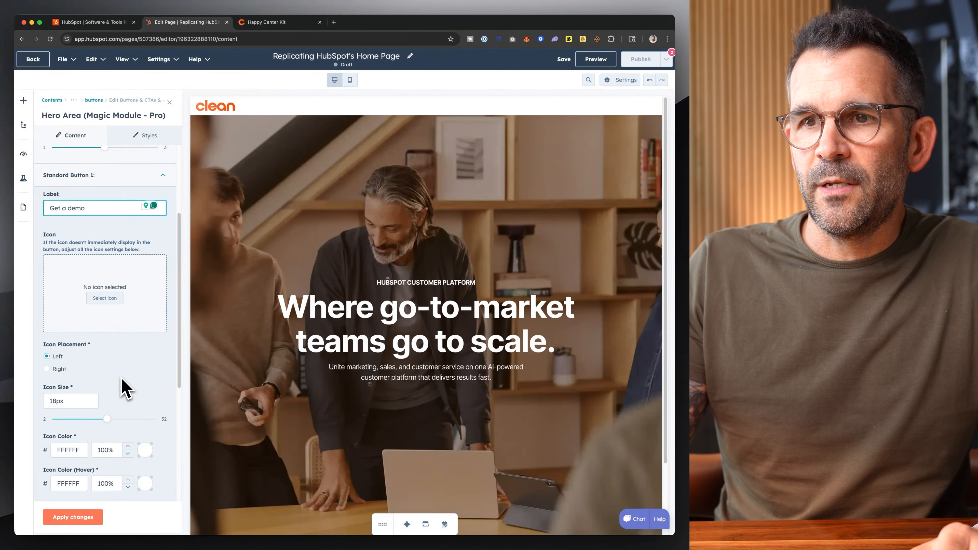
pyautogui.scroll(-5, 96, 391)
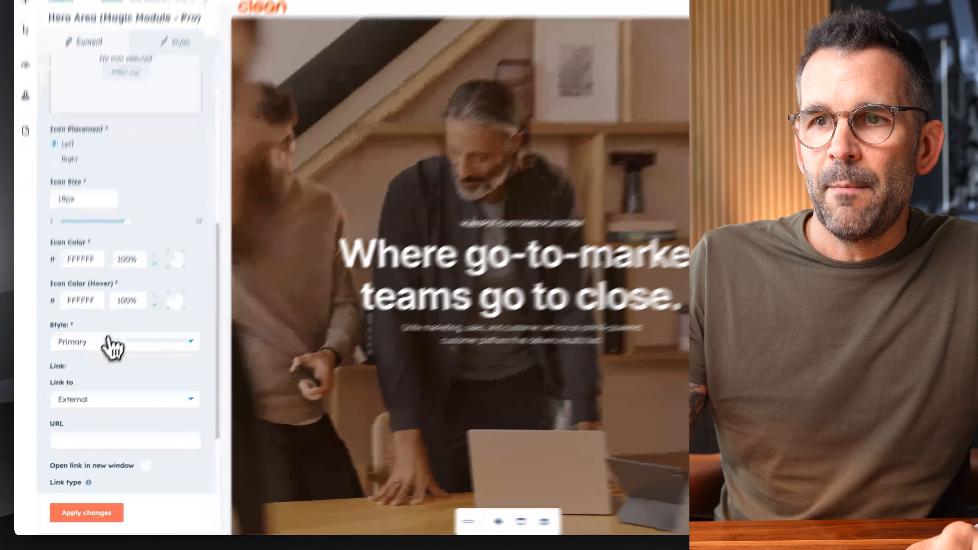
pyautogui.click(109, 342)
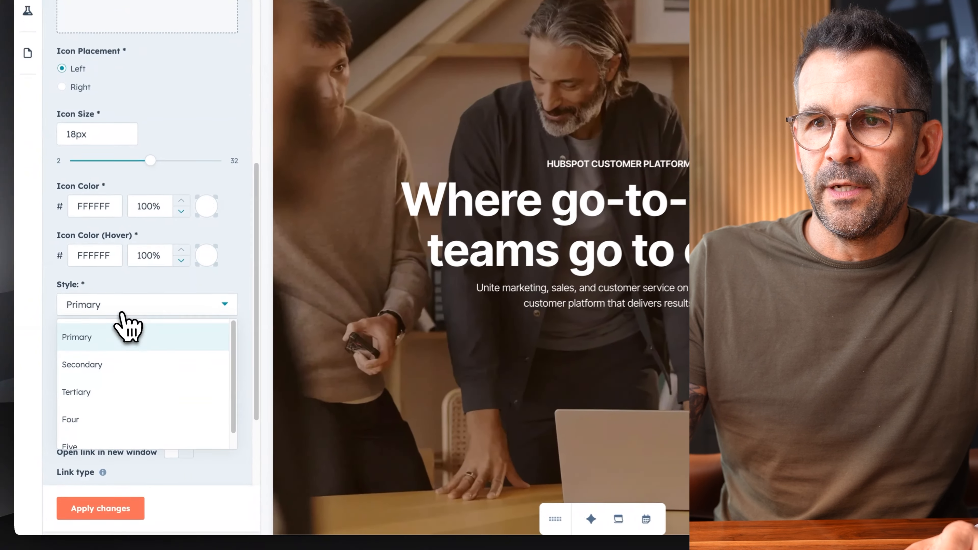
pyautogui.click(82, 373)
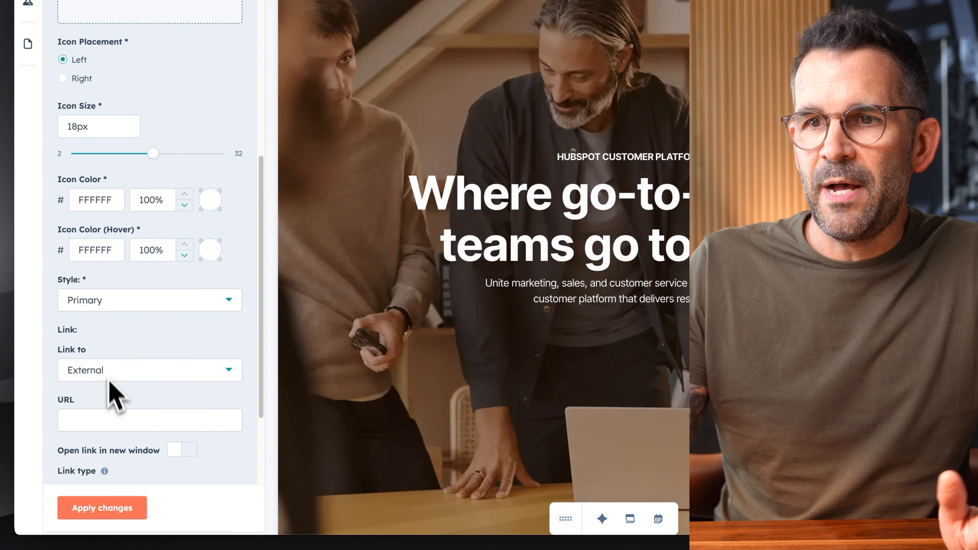
pyautogui.scroll(-3, 116, 397)
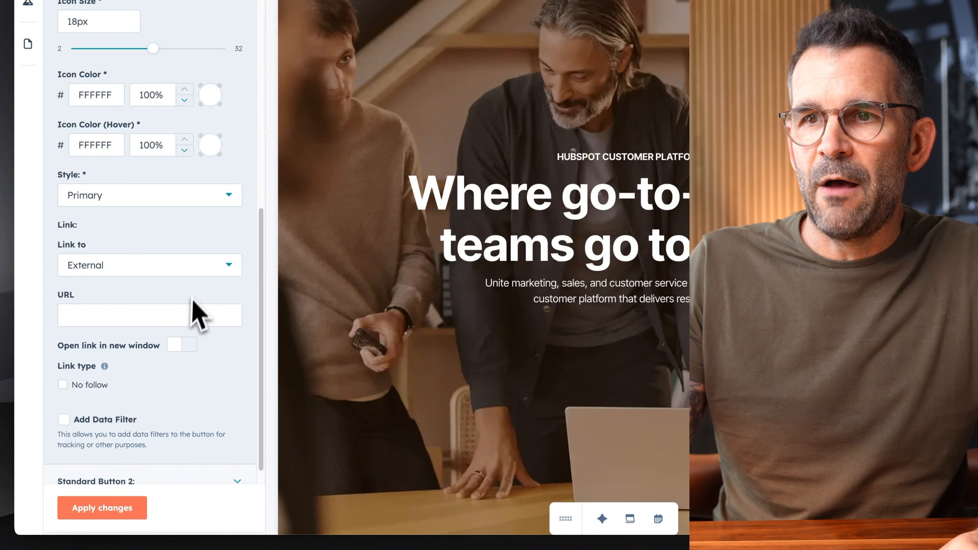
pyautogui.scroll(-1, 179, 278)
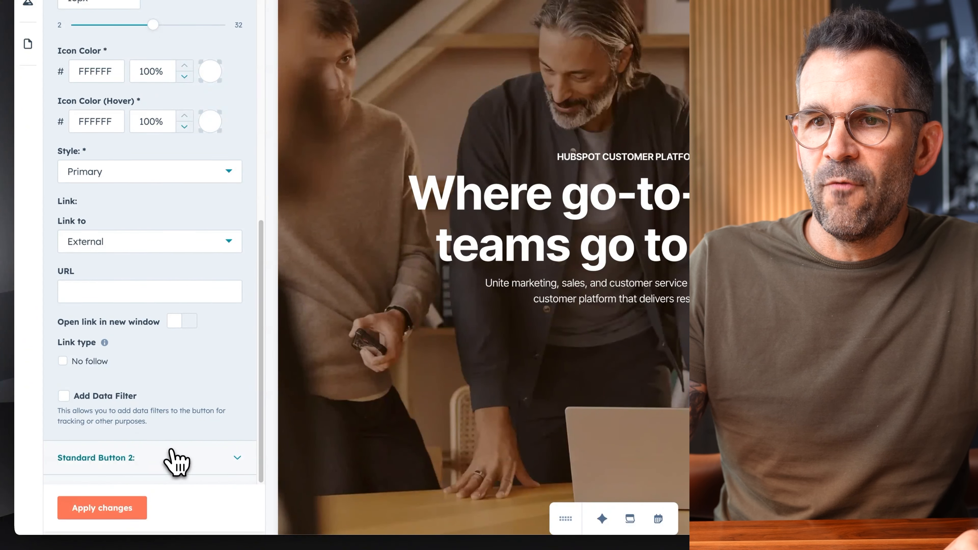
# - Set Standard Button 2's label to "Get Started Free"
pyautogui.scroll(-10, 185, 450)
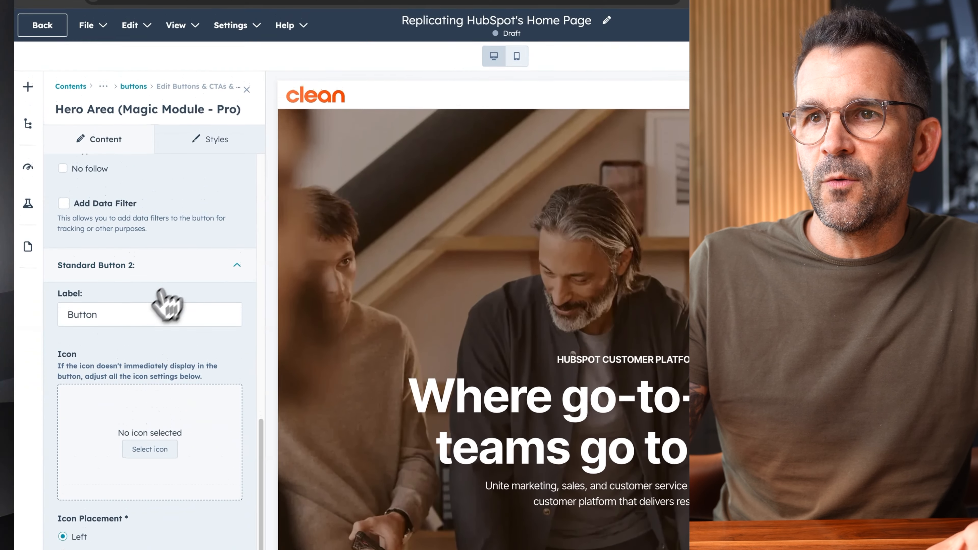
pyautogui.doubleClick(109, 316)
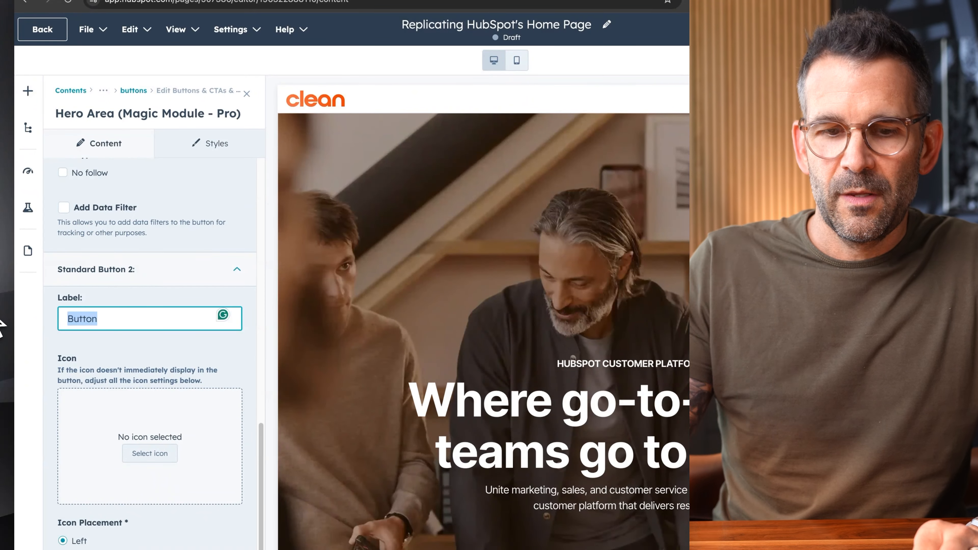
pyautogui.write('Get Started')
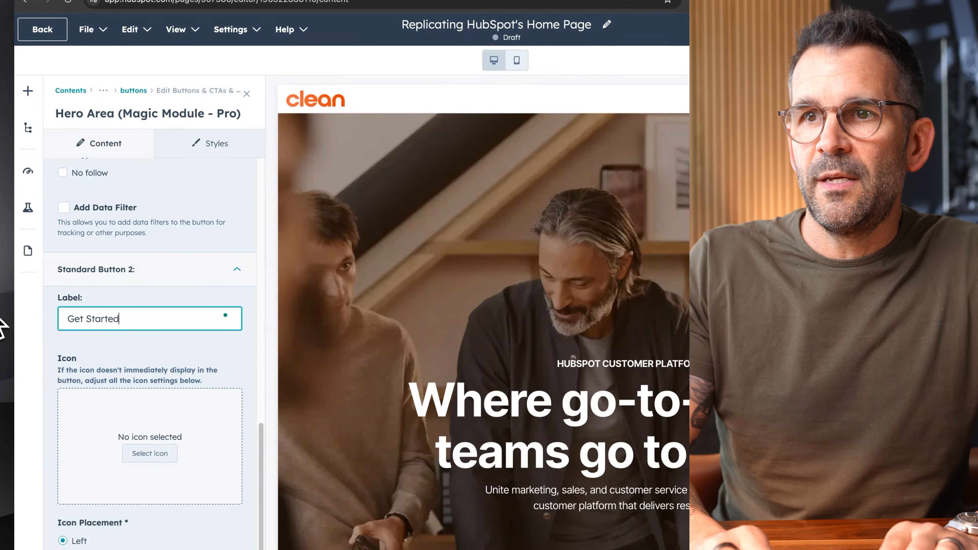
pyautogui.write(' Free')
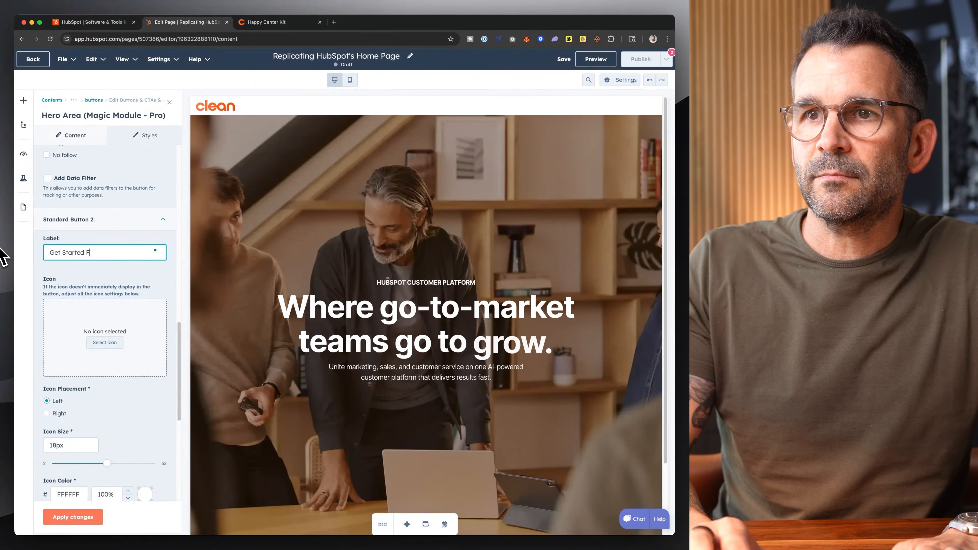
# - Set Standard Button 2's style to Secondary and apply the changes to the page
pyautogui.scroll(-3, 94, 281)
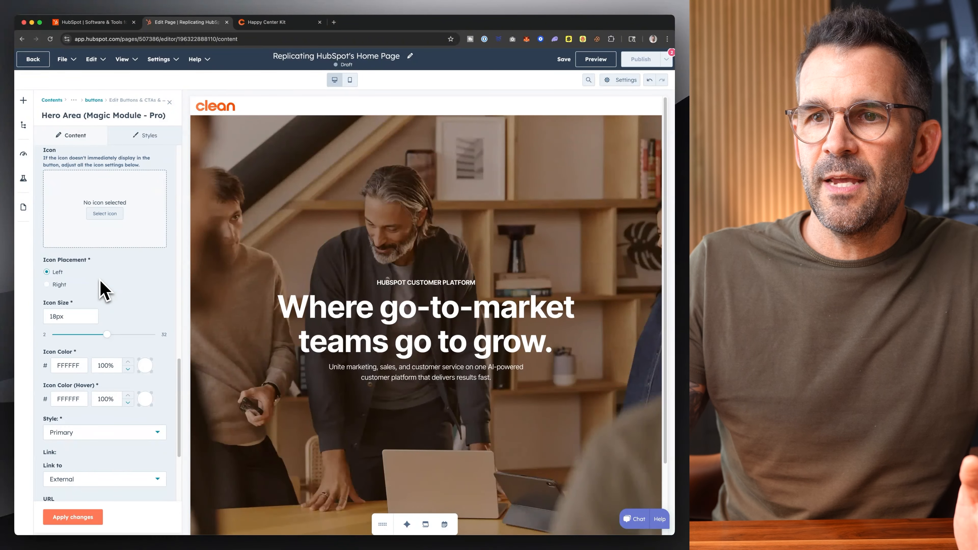
pyautogui.scroll(-1, 115, 315)
pyautogui.click(98, 395)
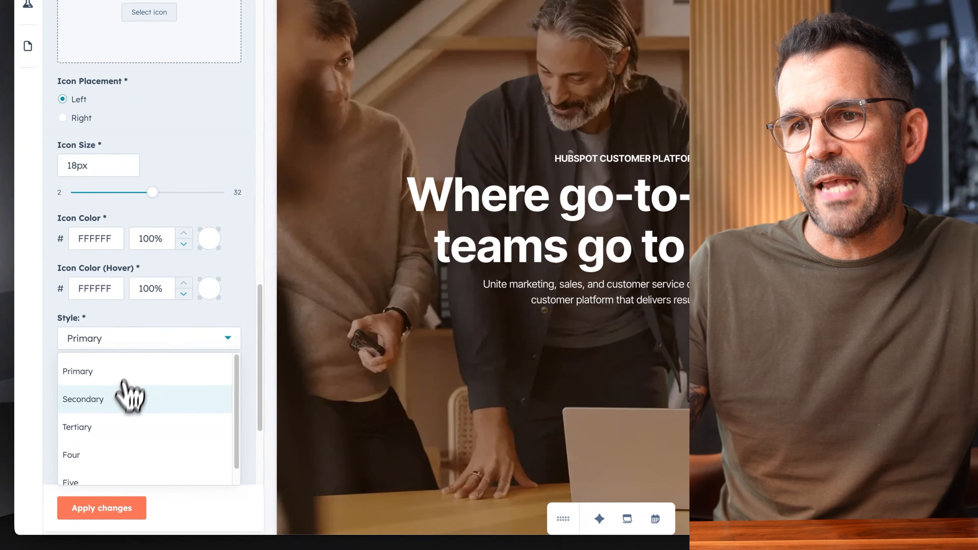
pyautogui.click(113, 401)
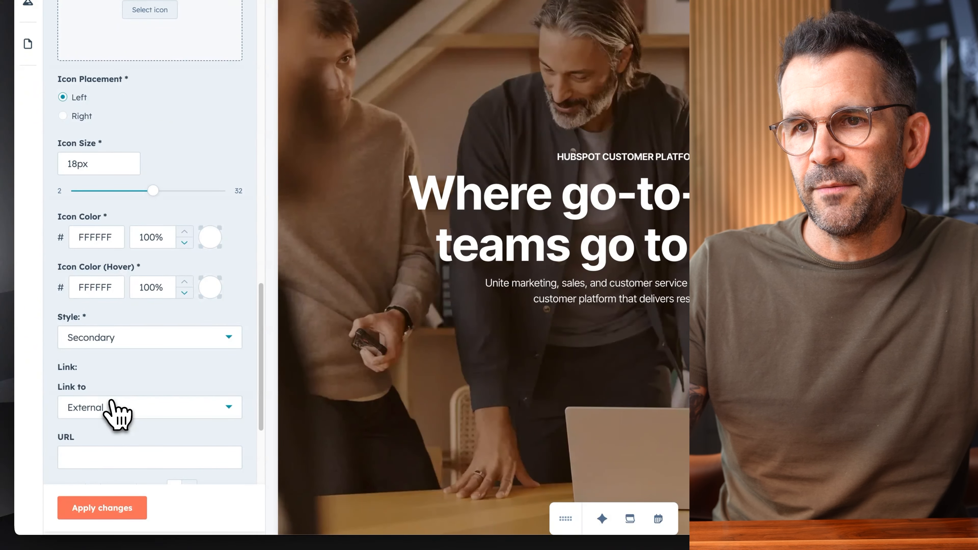
pyautogui.click(107, 509)
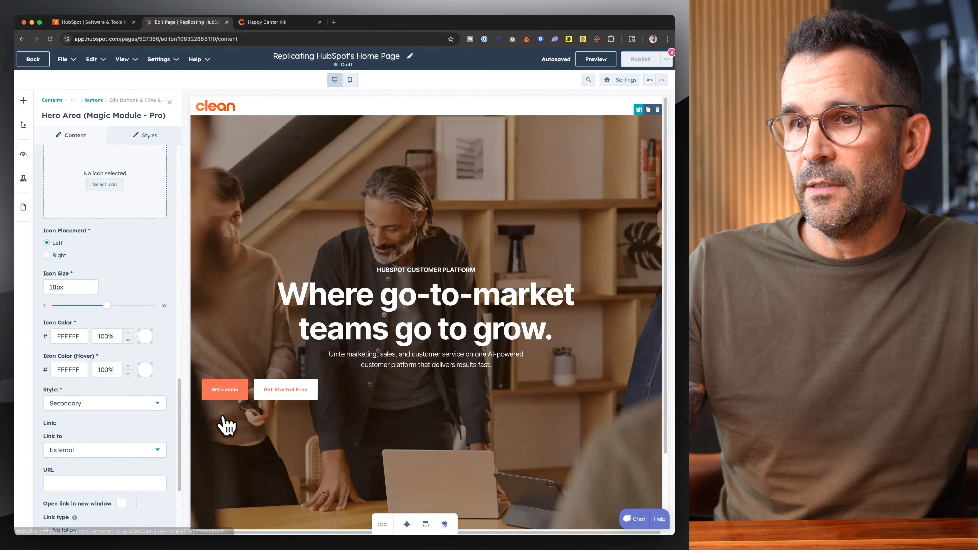
# - Return to the buttons element's settings, set its element alignment to Center and apply the change
pyautogui.scroll(5, 137, 335)
pyautogui.scroll(2, 136, 335)
pyautogui.click(138, 302)
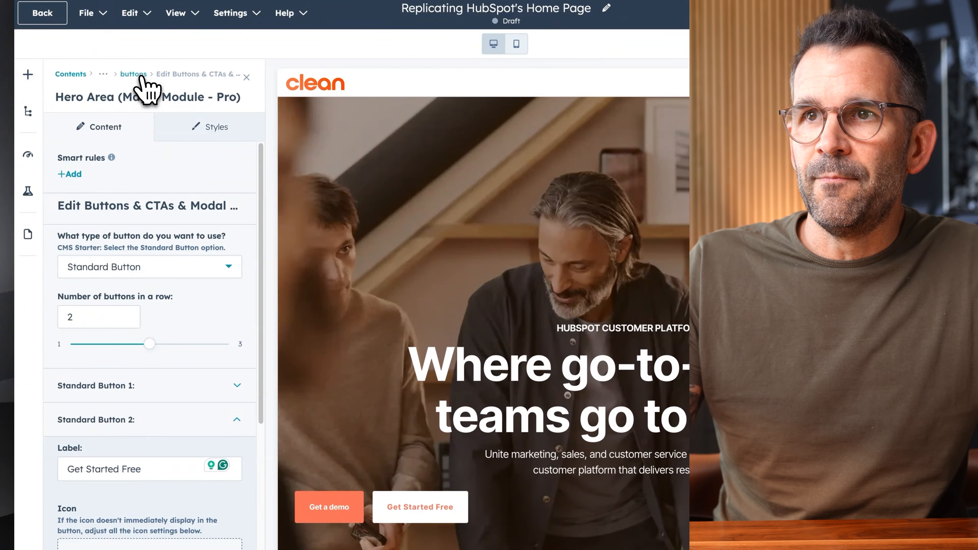
pyautogui.click(135, 74)
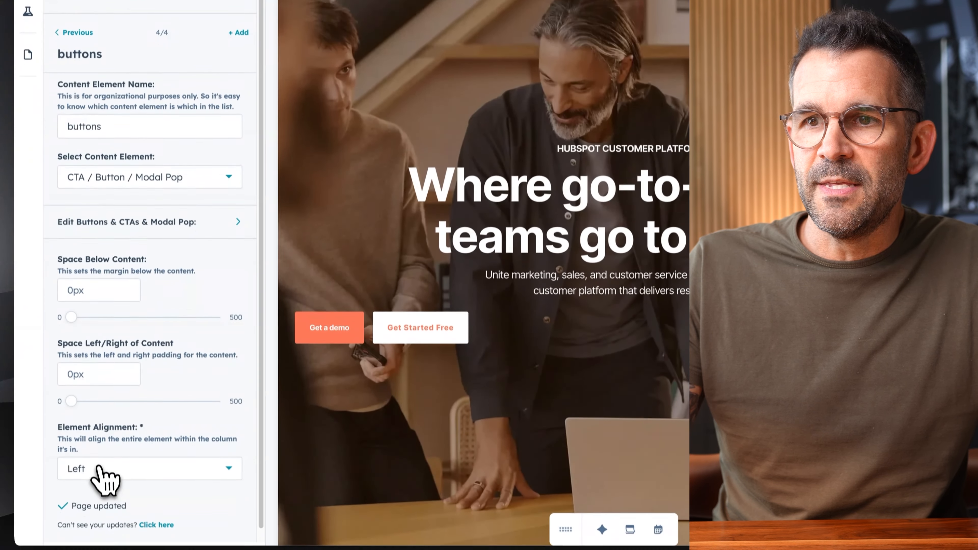
pyautogui.click(99, 467)
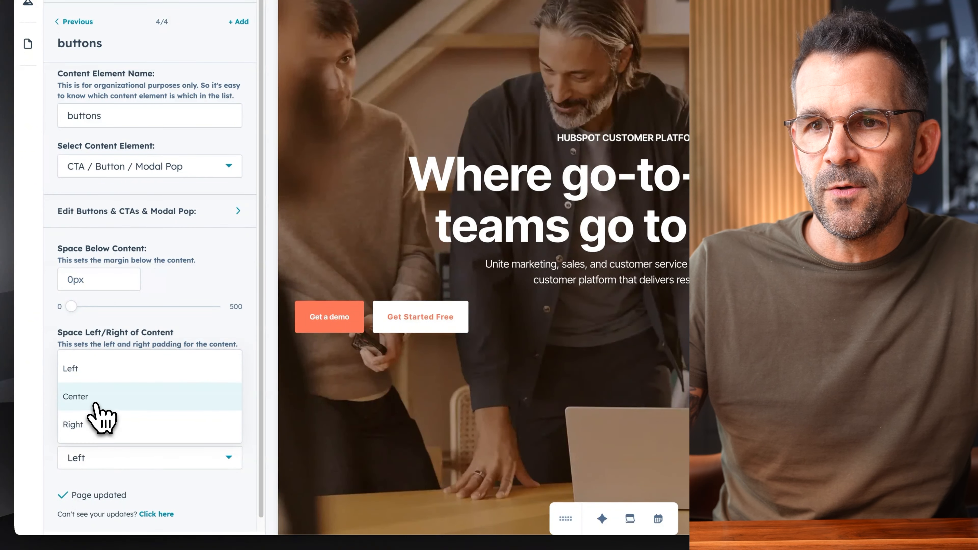
pyautogui.click(103, 508)
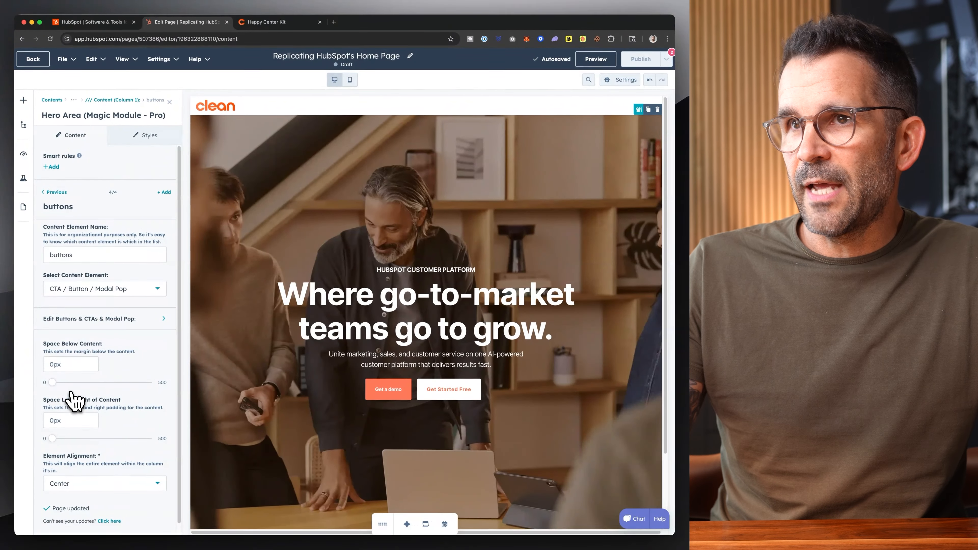
# - Compare the hero with HubSpot's homepage and apply 15px of space below the Rotating Text element in Column 1
pyautogui.click(76, 23)
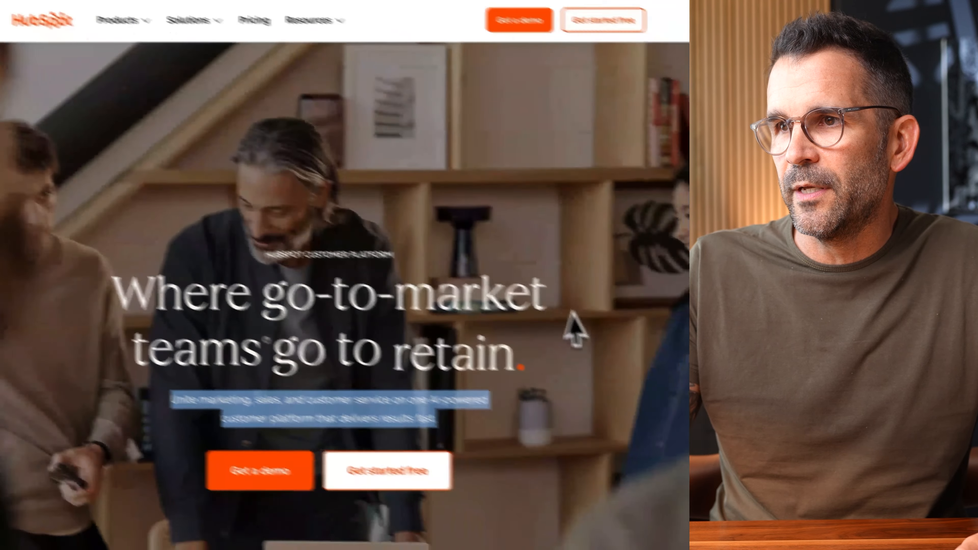
pyautogui.click(720, 383)
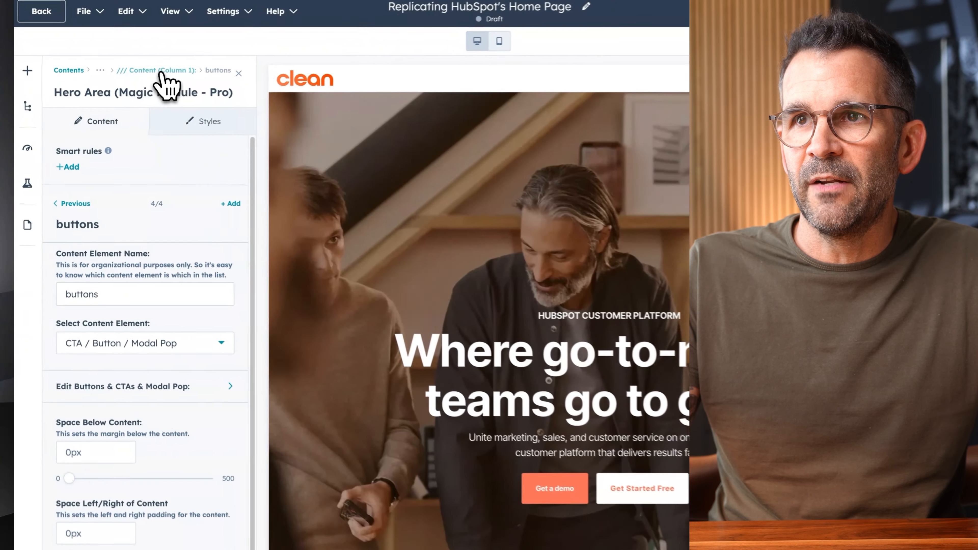
pyautogui.click(112, 99)
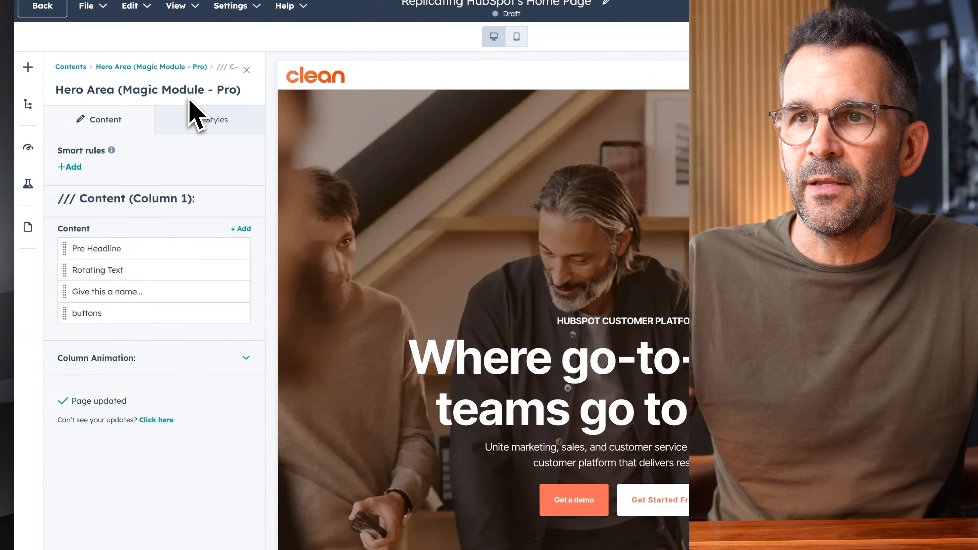
pyautogui.click(214, 269)
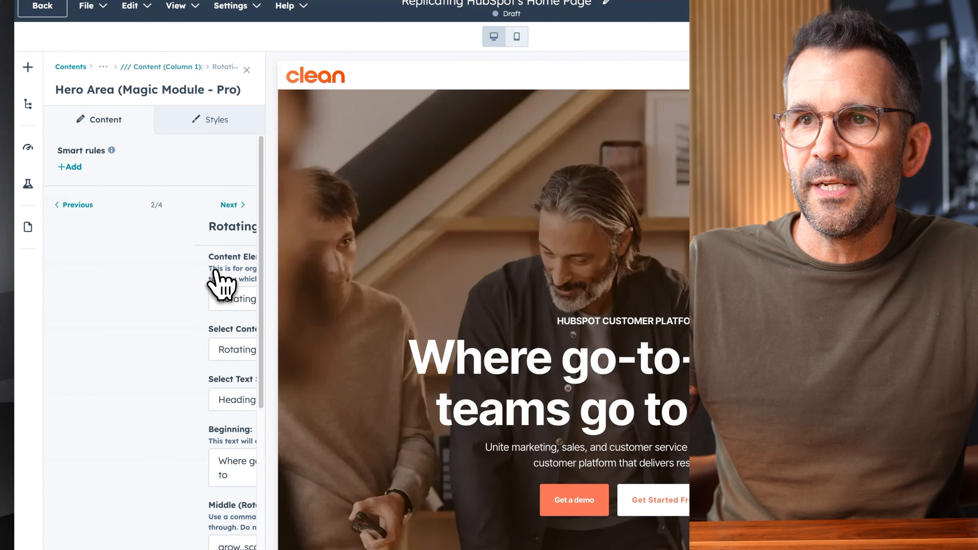
pyautogui.scroll(-10, 149, 276)
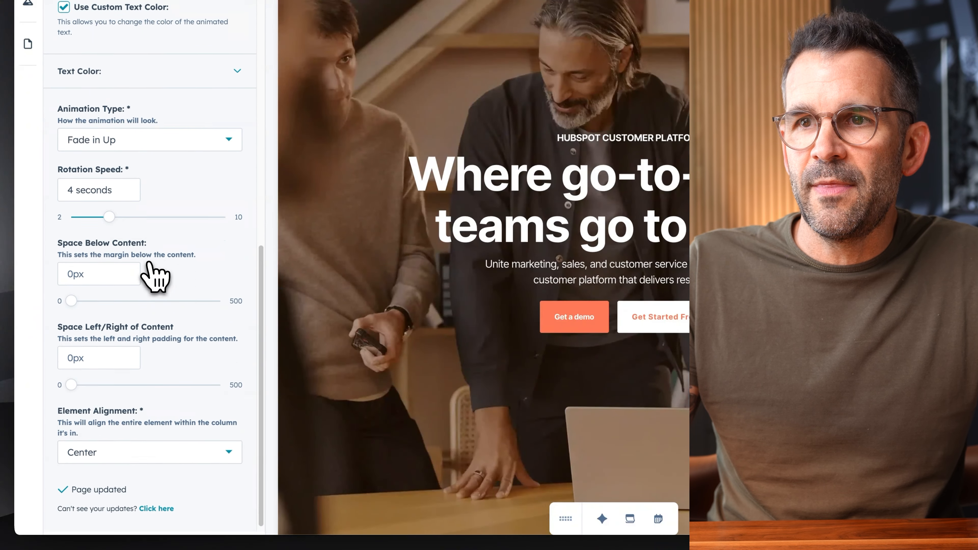
pyautogui.scroll(-1, 154, 276)
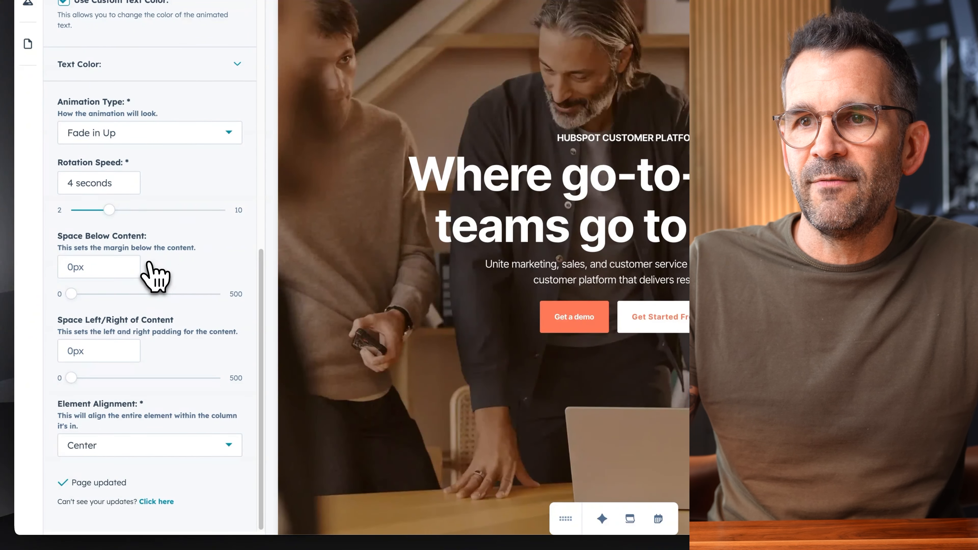
pyautogui.moveTo(72, 294)
pyautogui.mouseDown()
pyautogui.moveTo(154, 294)
pyautogui.moveTo(77, 295)
pyautogui.mouseUp()
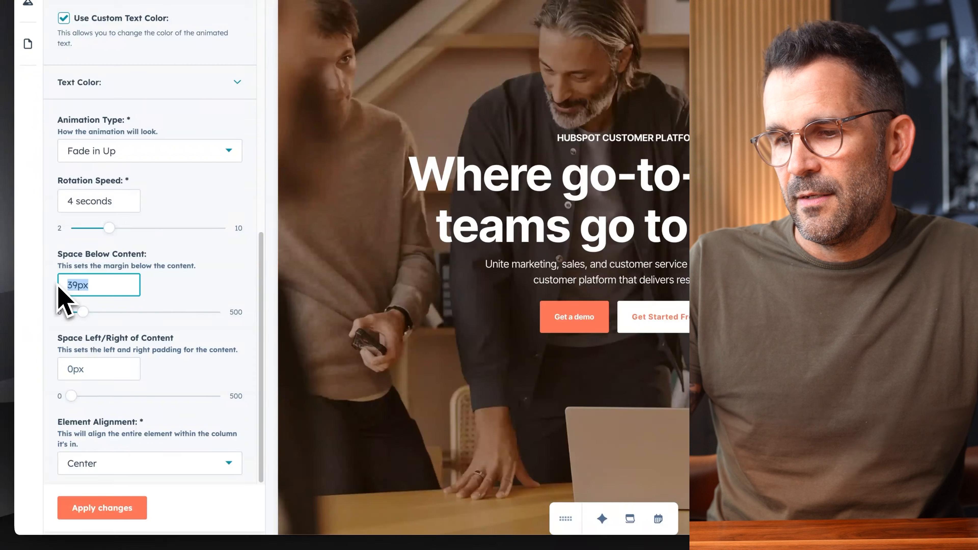
pyautogui.write('15')
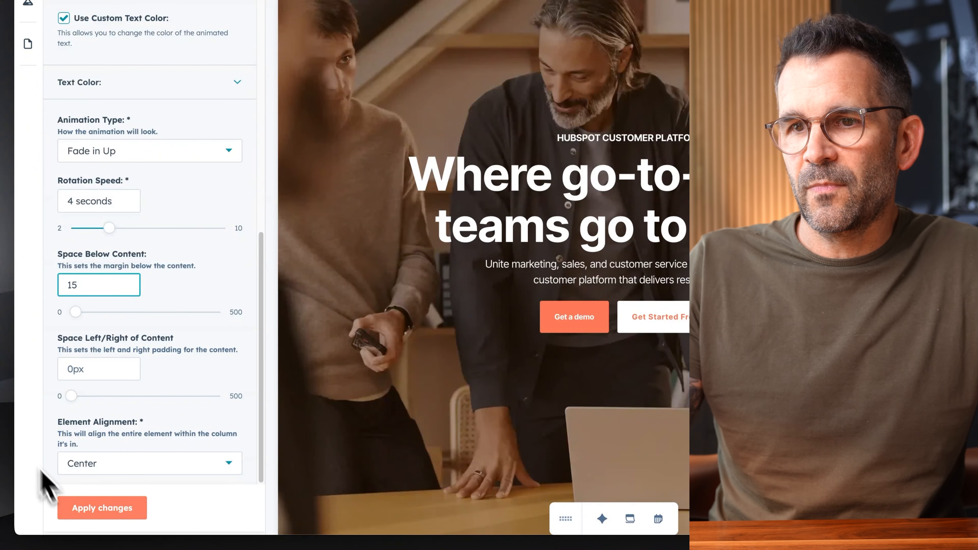
pyautogui.click(115, 508)
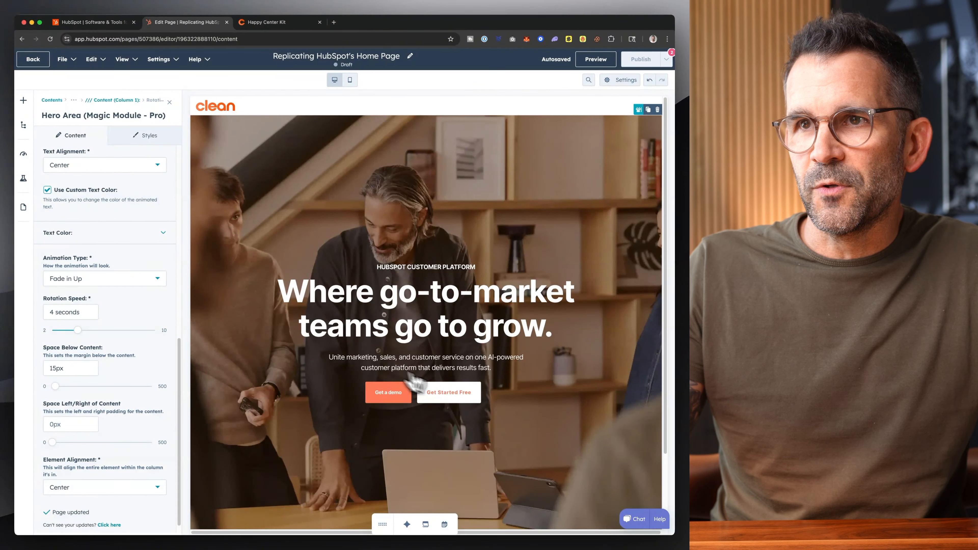
# - Try 15px of space below the supporting paragraph's Rich Text element, increase it to 30px and apply the change
pyautogui.scroll(10, 133, 285)
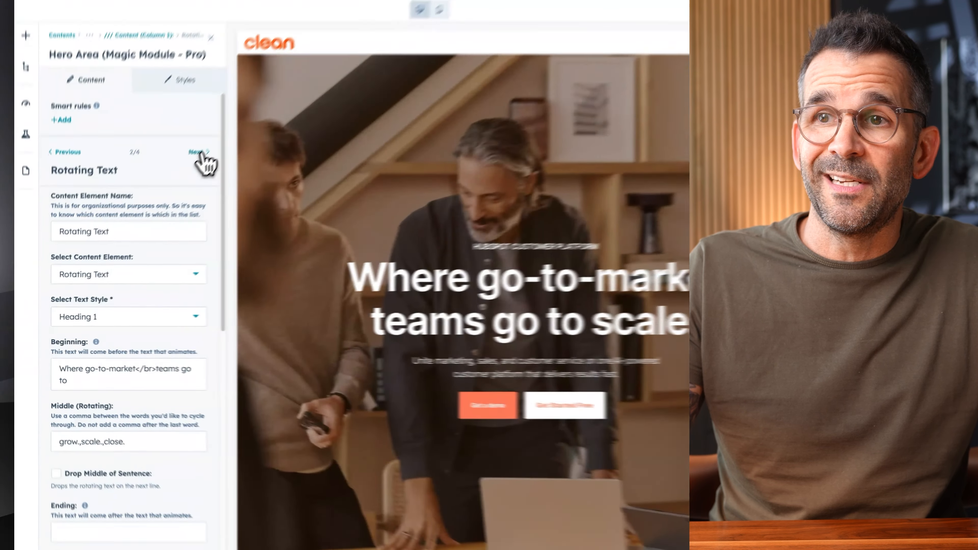
pyautogui.click(158, 192)
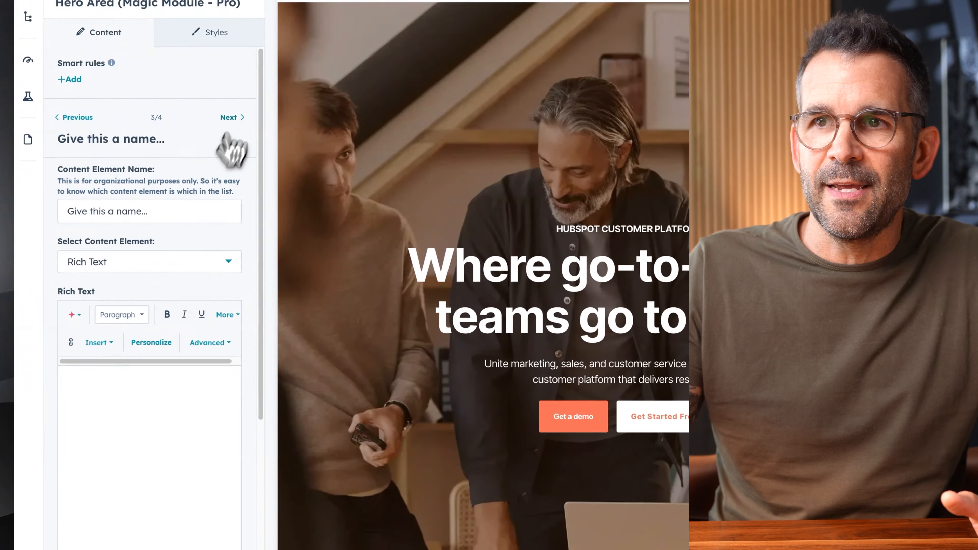
pyautogui.scroll(-1, 201, 251)
pyautogui.click(188, 483)
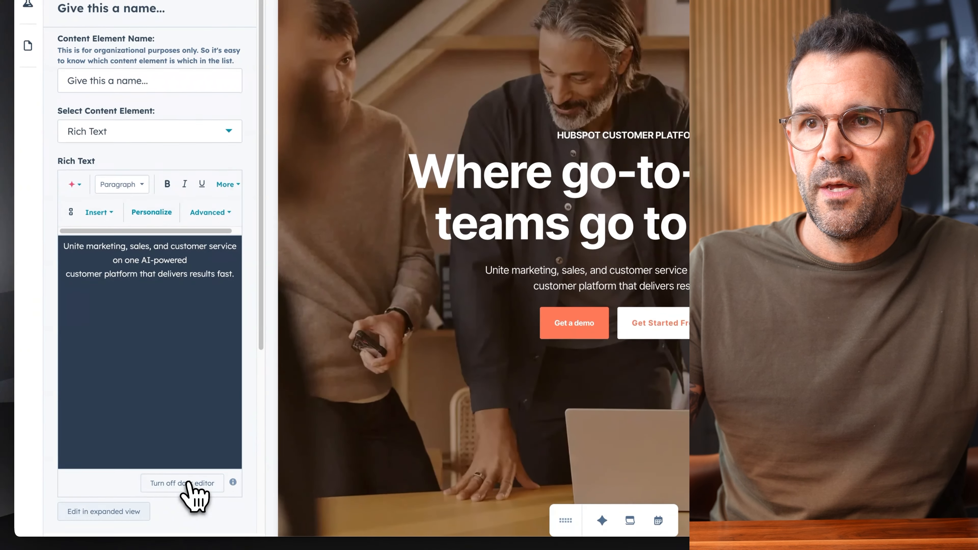
pyautogui.scroll(-5, 200, 392)
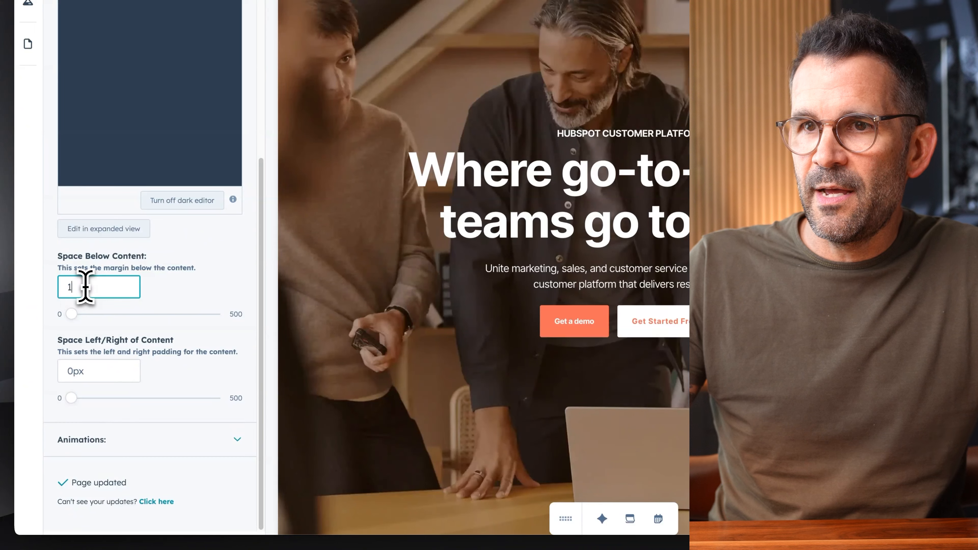
pyautogui.write('5')
pyautogui.click(82, 506)
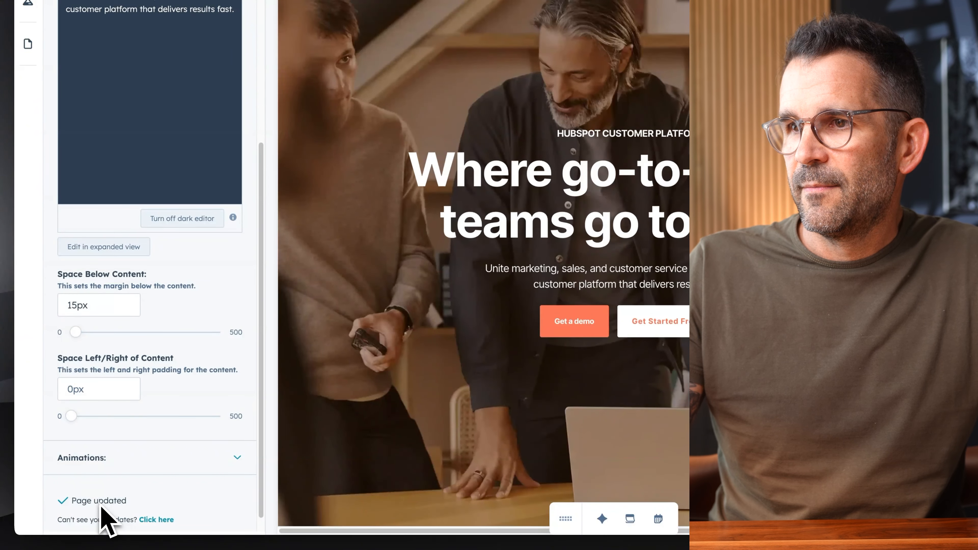
pyautogui.write('30')
pyautogui.click(109, 514)
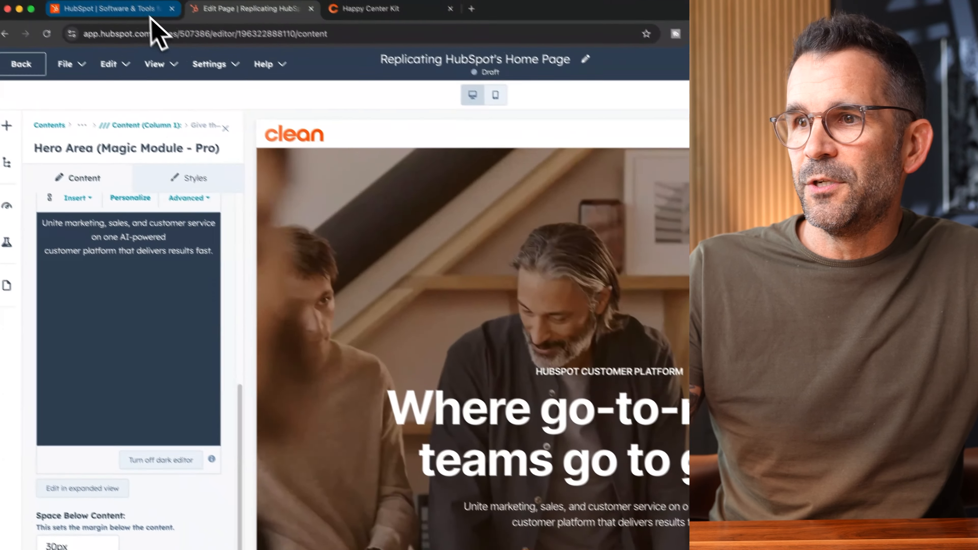
# - Compare the hero with HubSpot's homepage again and open the Clean Pro theme settings from the page editor
pyautogui.click(154, 17)
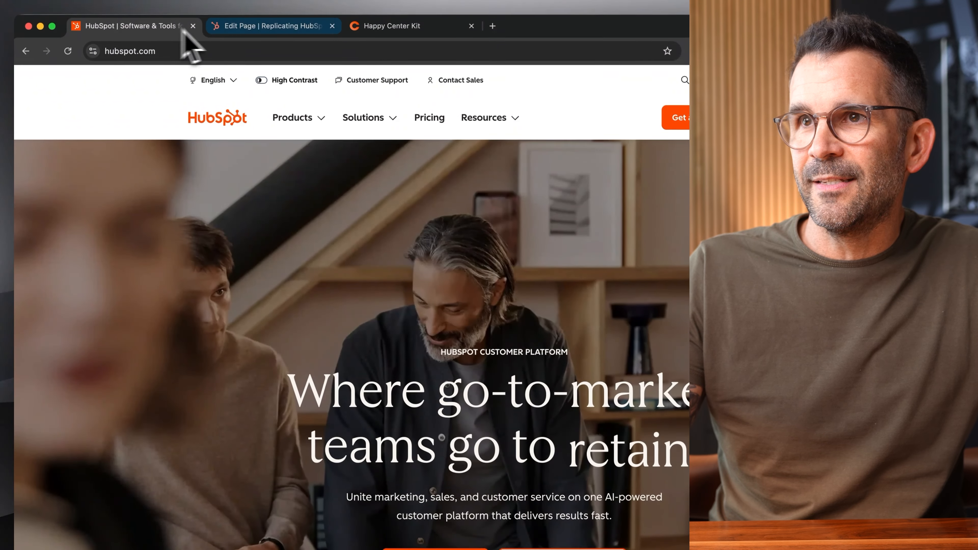
pyautogui.click(273, 28)
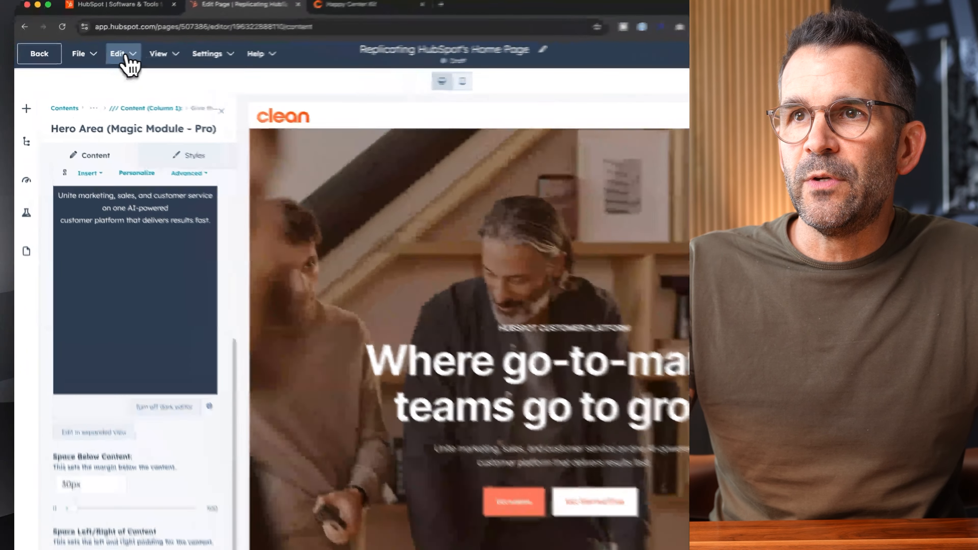
pyautogui.click(124, 54)
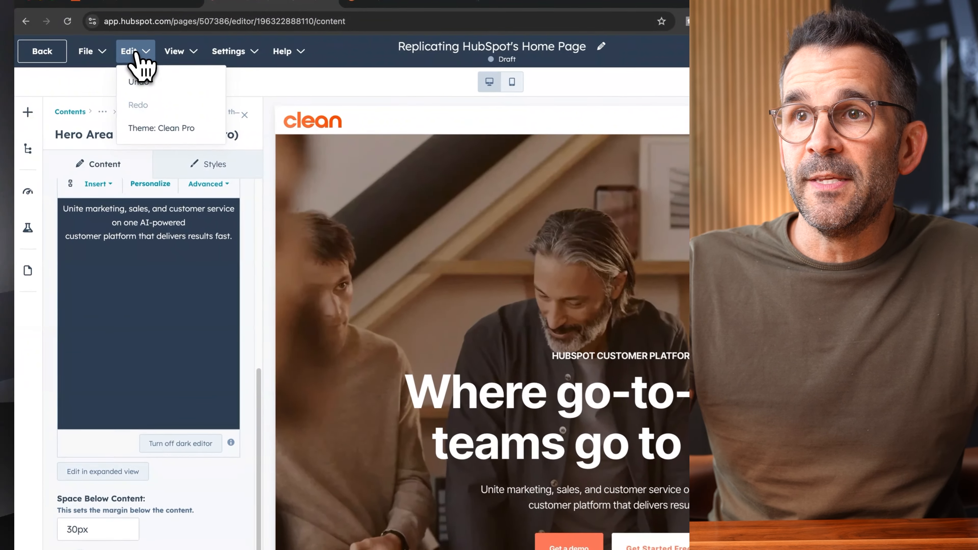
pyautogui.click(164, 131)
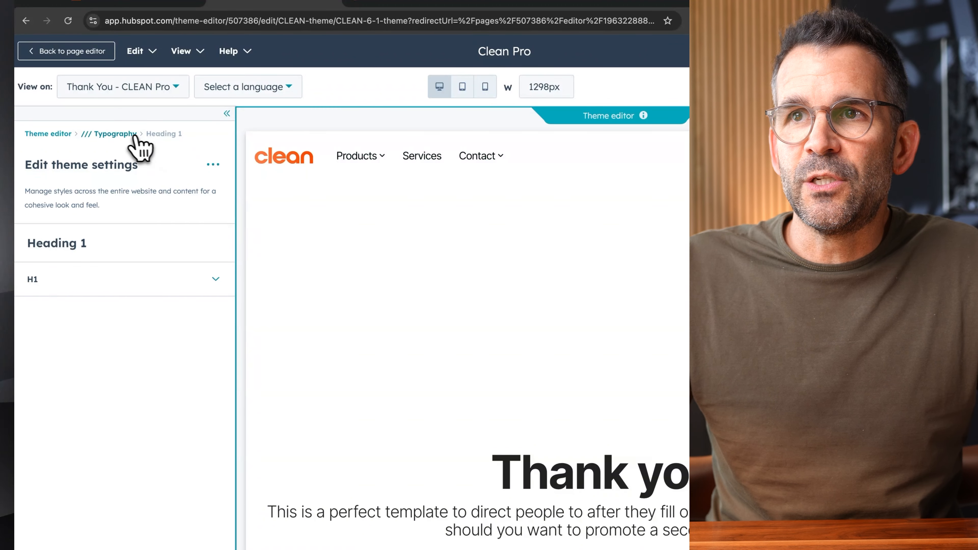
# - Open the H1 settings under Heading 1 in the theme's typography and expand the font list
pyautogui.click(124, 134)
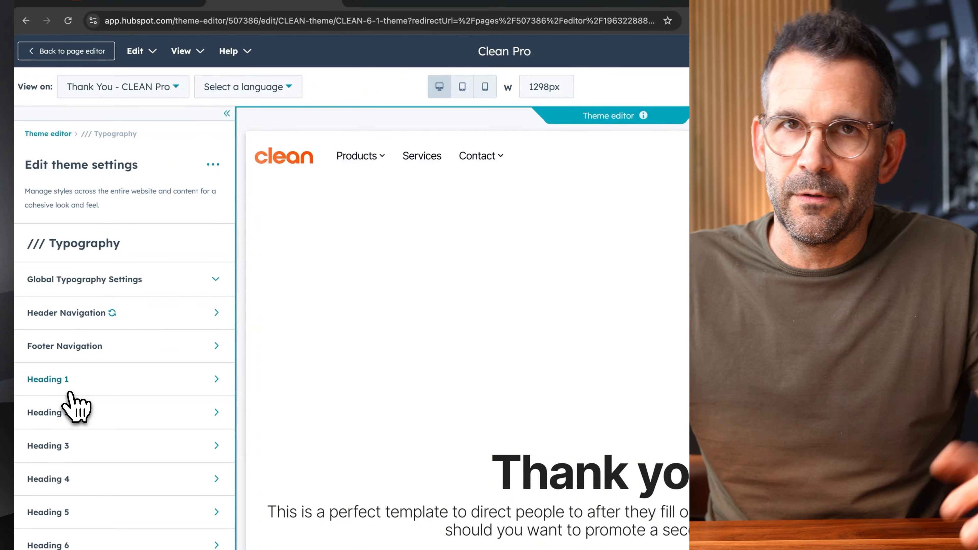
pyautogui.click(115, 387)
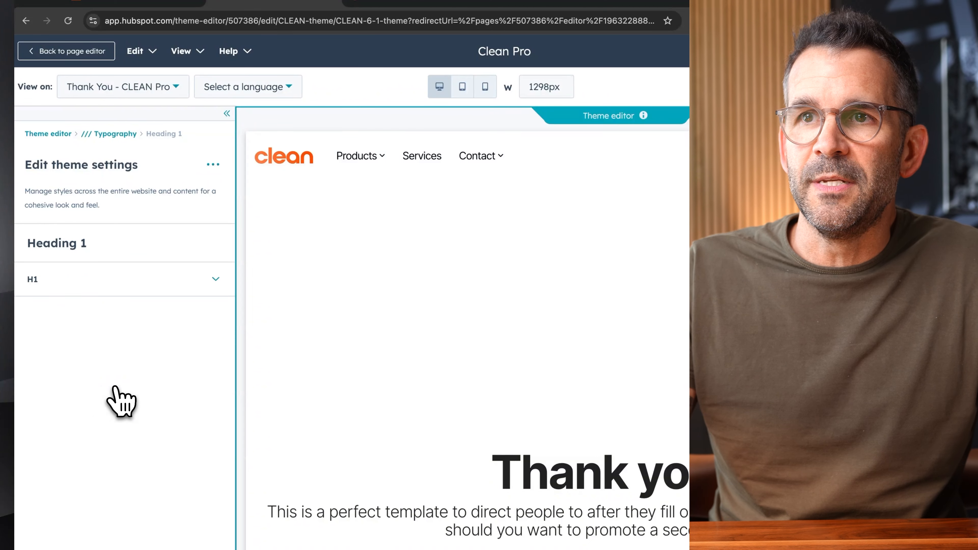
pyautogui.click(106, 292)
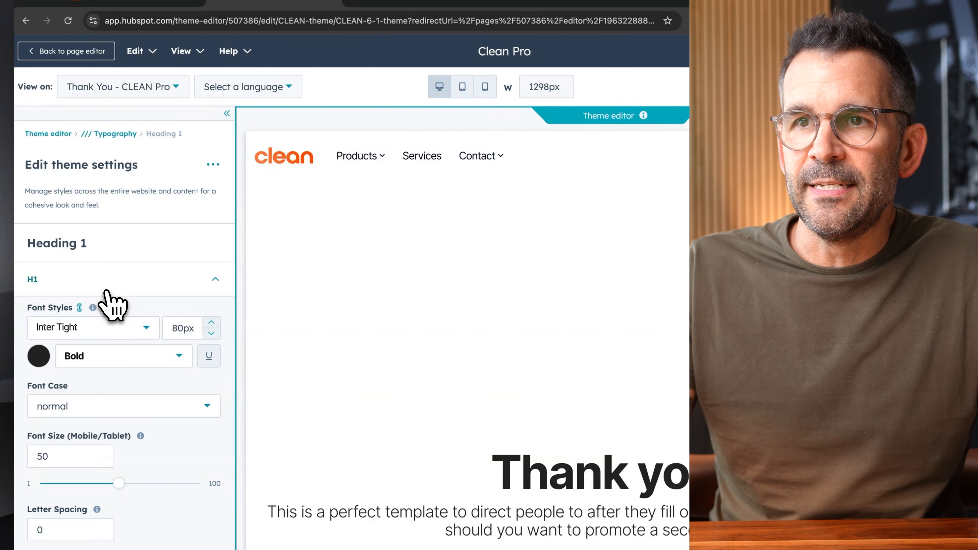
pyautogui.click(127, 334)
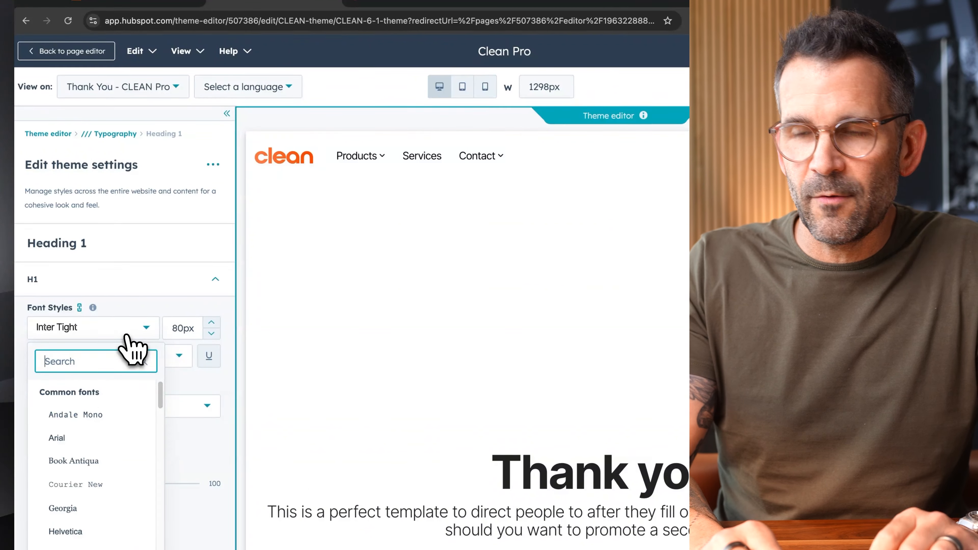
pyautogui.write('co')
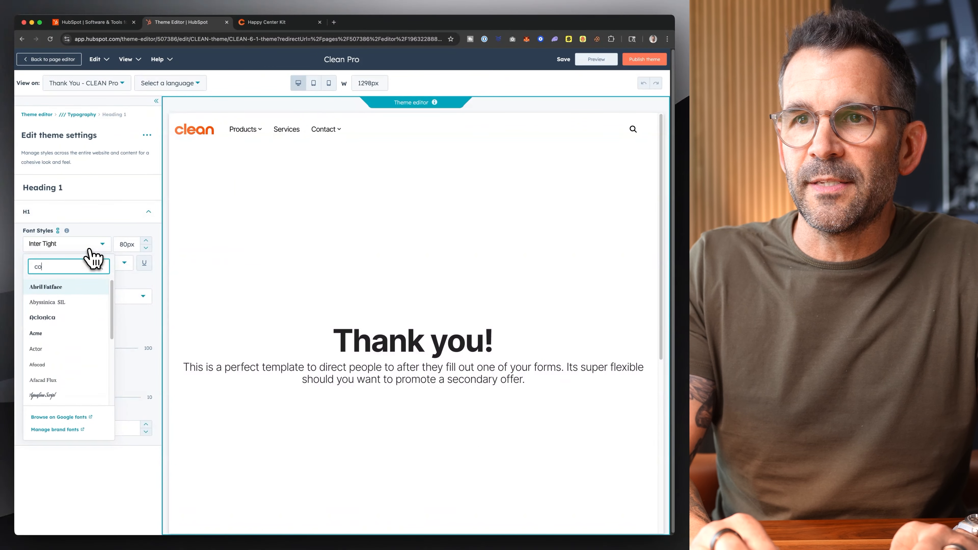
pyautogui.write('mm')
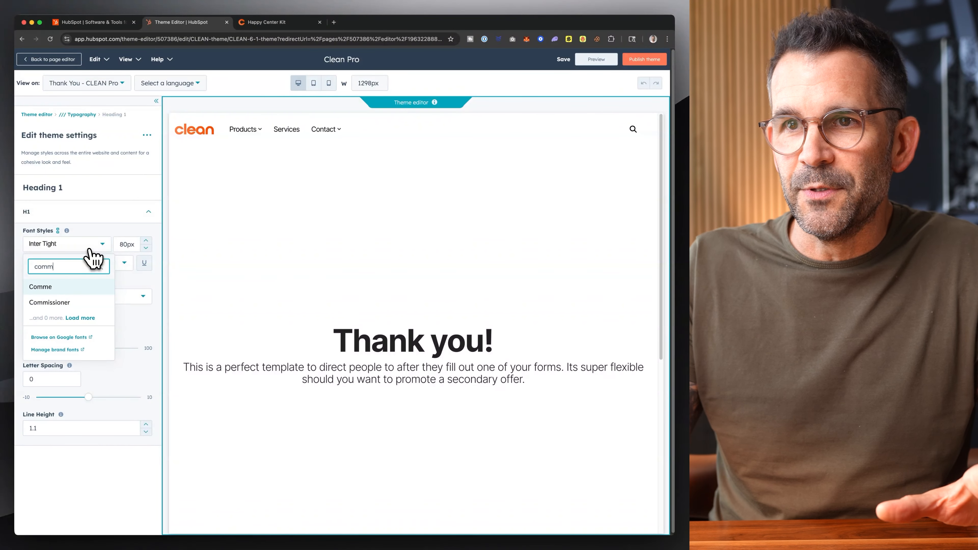
pyautogui.press('BackSpace')
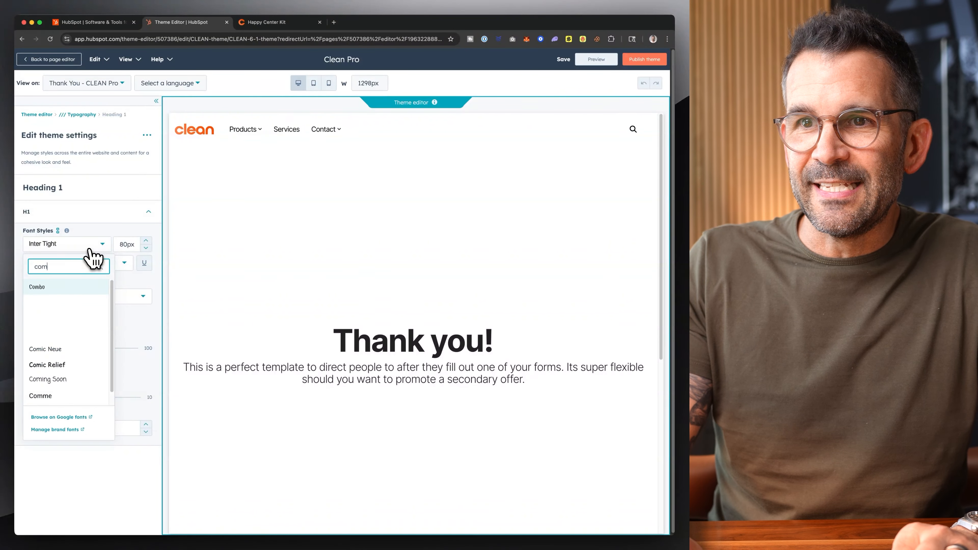
pyautogui.scroll(-1, 77, 320)
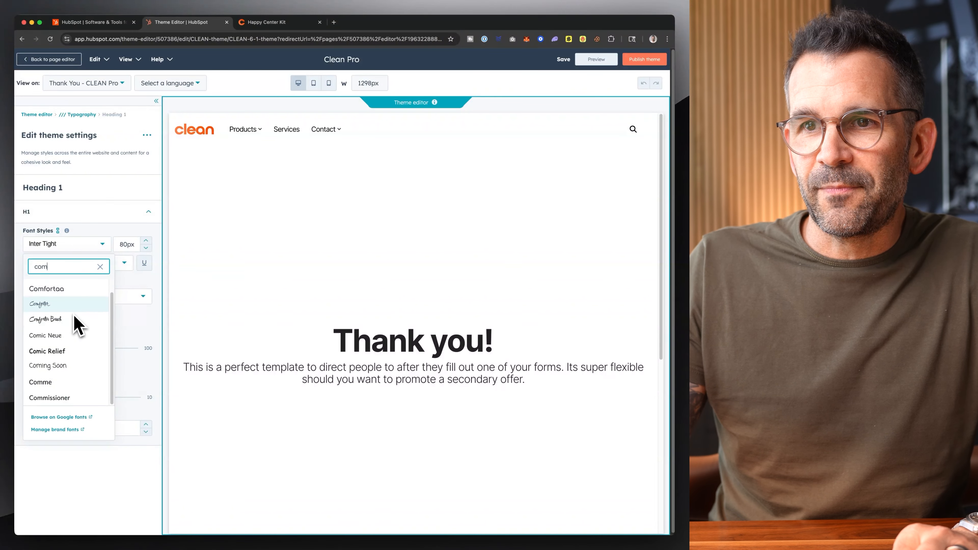
pyautogui.scroll(1, 78, 328)
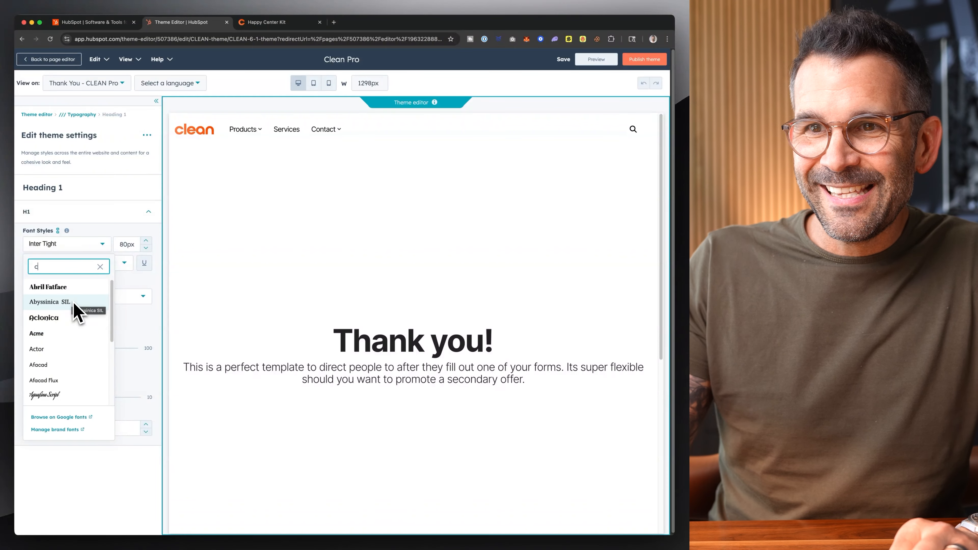
pyautogui.scroll(-5, 79, 339)
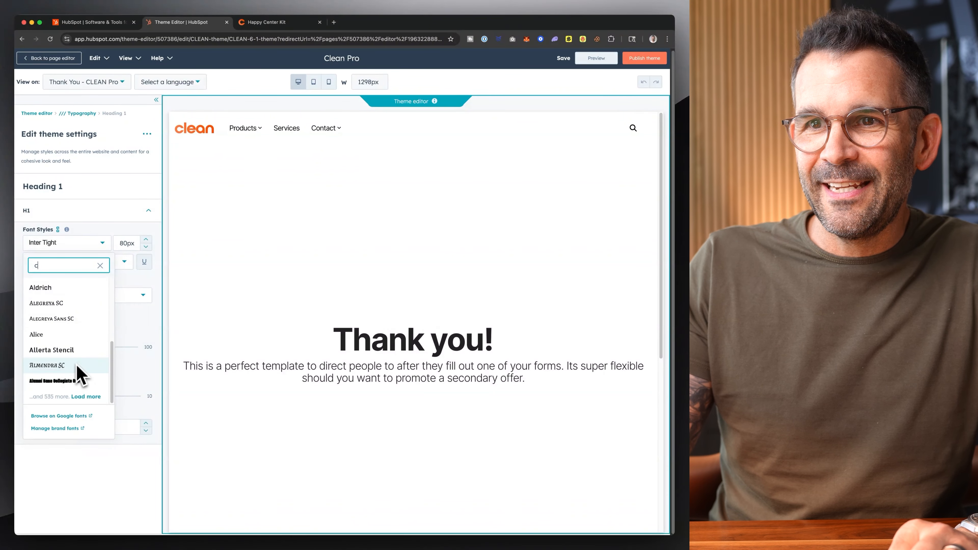
pyautogui.scroll(3, 57, 305)
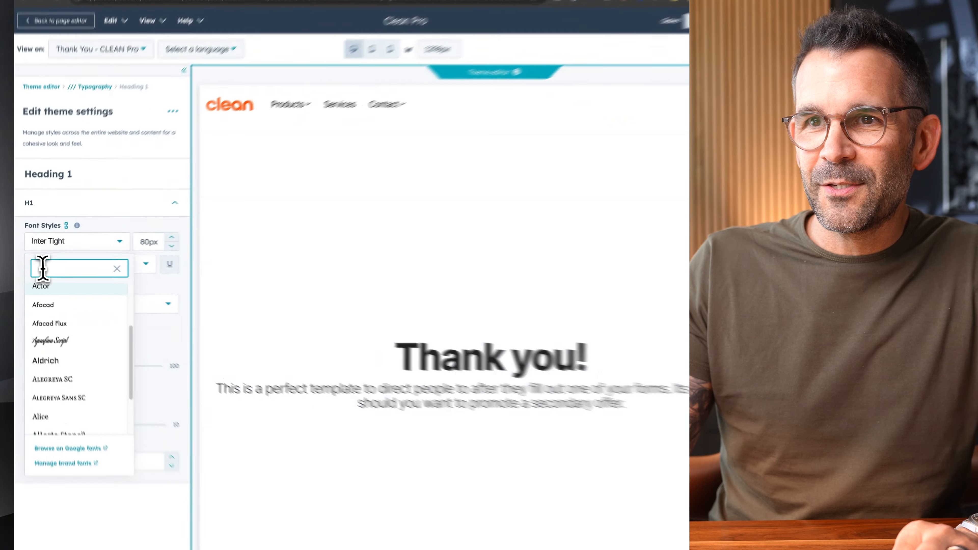
# - Search the fonts for "playfa" and set the H1 font to Playfair
pyautogui.write('plauy')
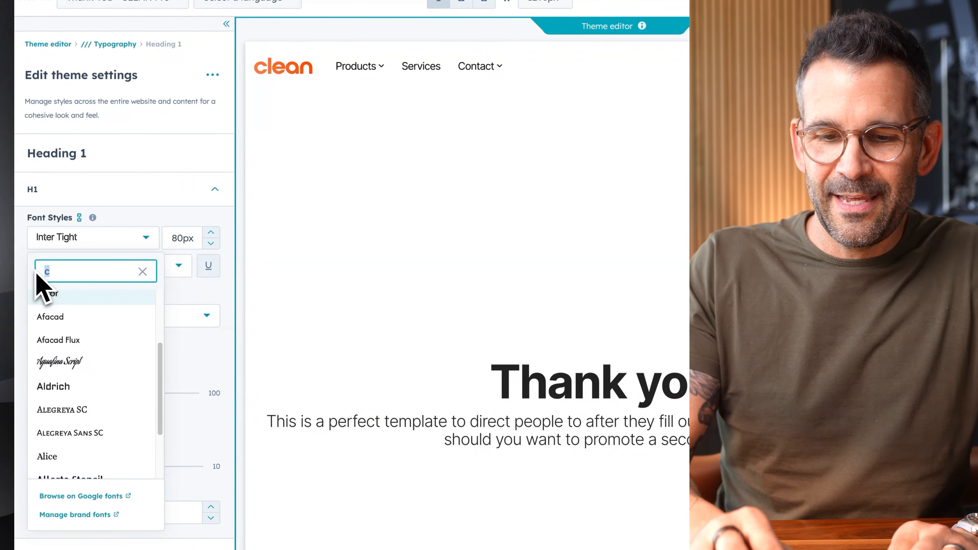
pyautogui.press('BackSpace')
pyautogui.press('BackSpace')
pyautogui.write('yfa')
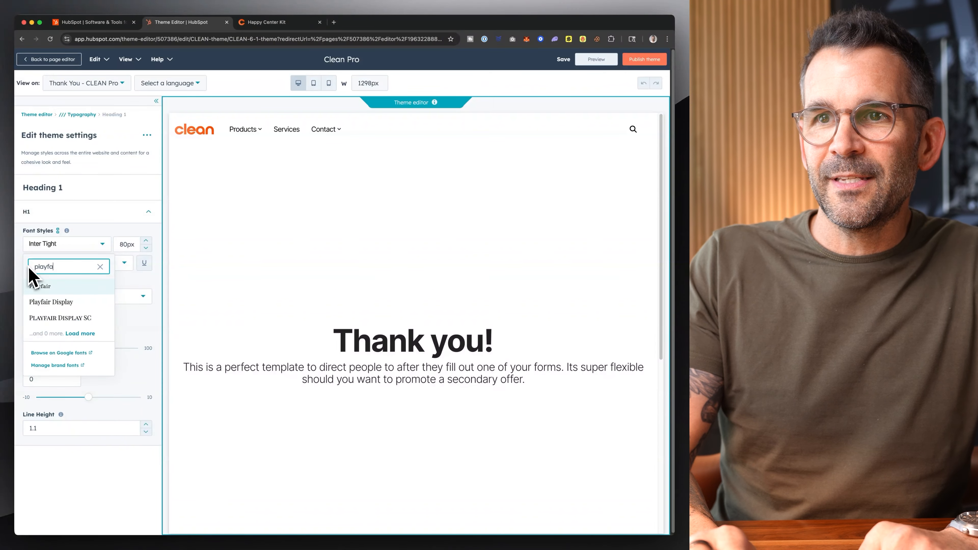
pyautogui.click(38, 286)
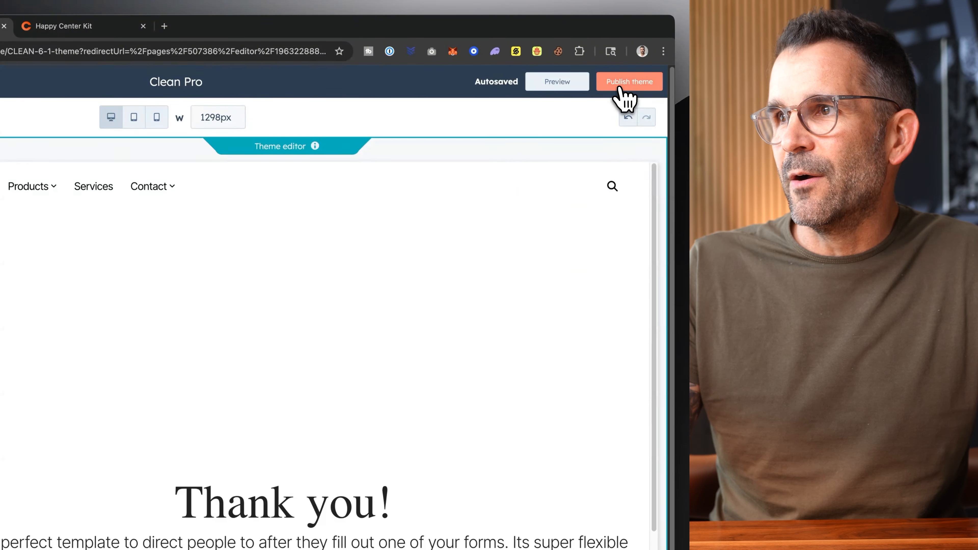
# - Publish the theme changes and return to the page editor
pyautogui.click(620, 89)
pyautogui.click(73, 208)
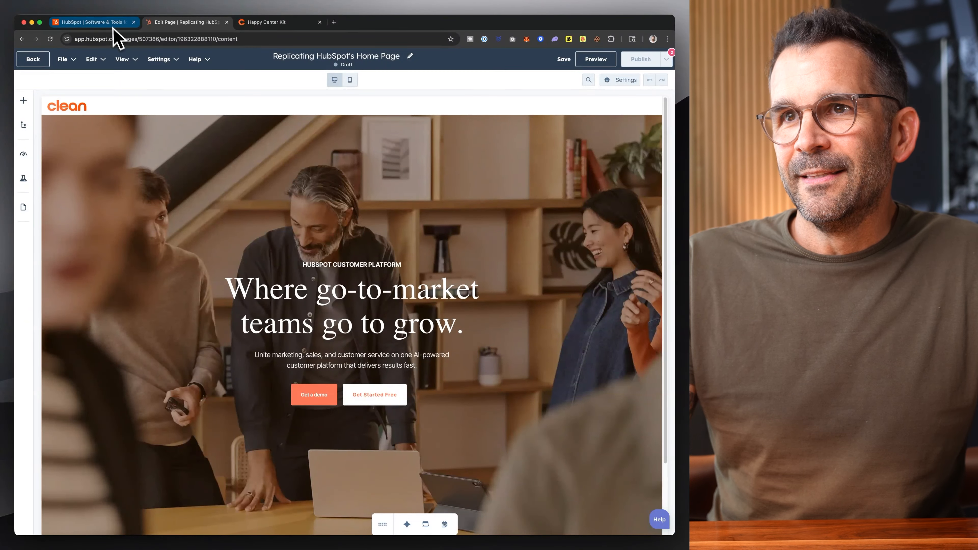
# - Compare the hero's heading font and layout with HubSpot's homepage, alternating between the two pages
pyautogui.click(95, 24)
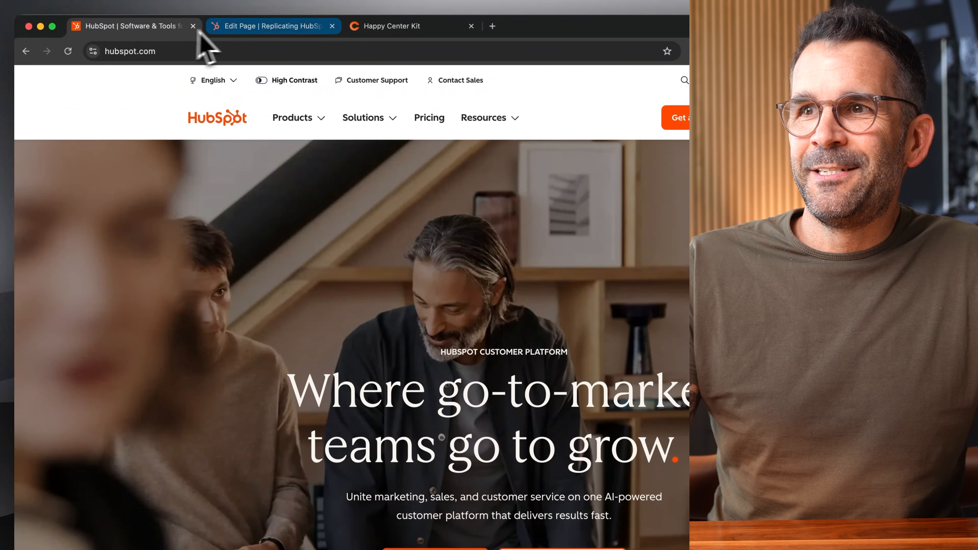
pyautogui.click(269, 28)
pyautogui.click(137, 26)
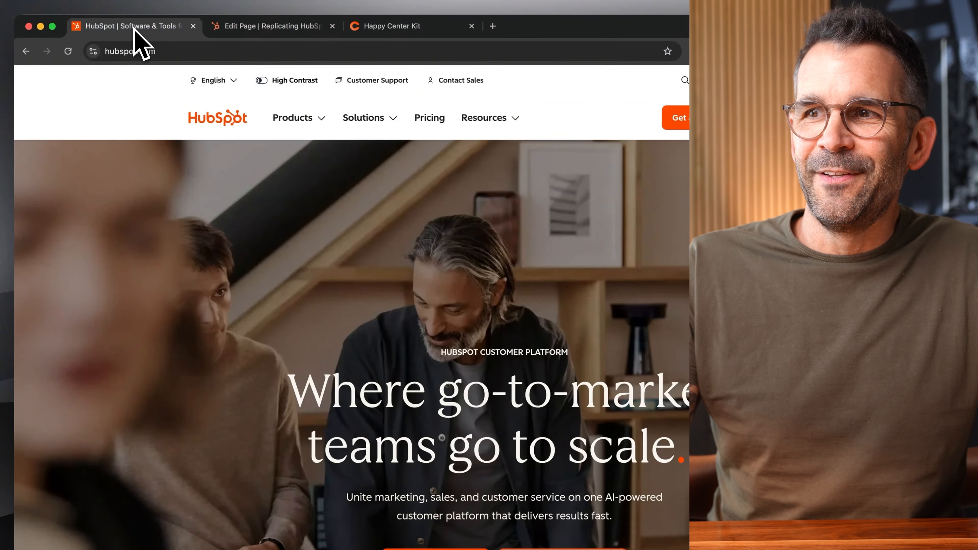
pyautogui.click(250, 27)
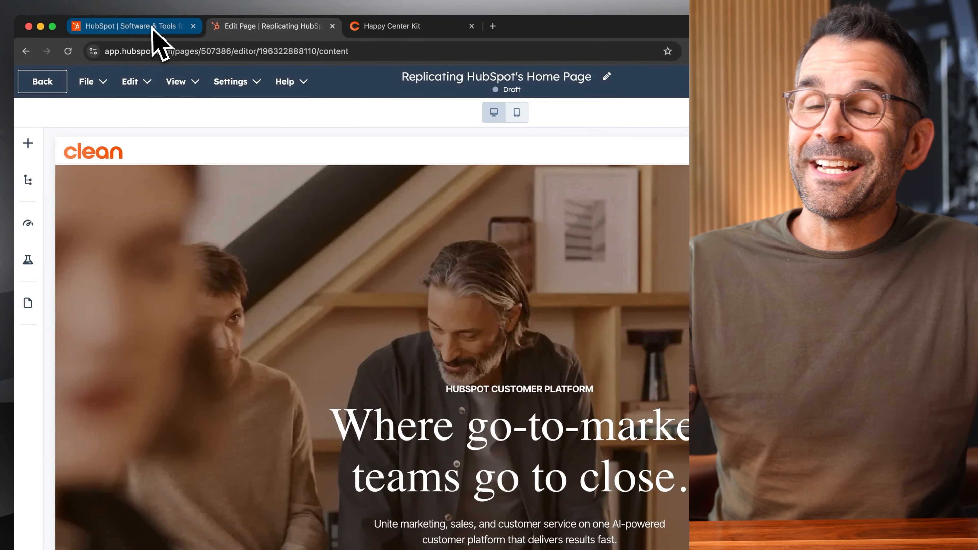